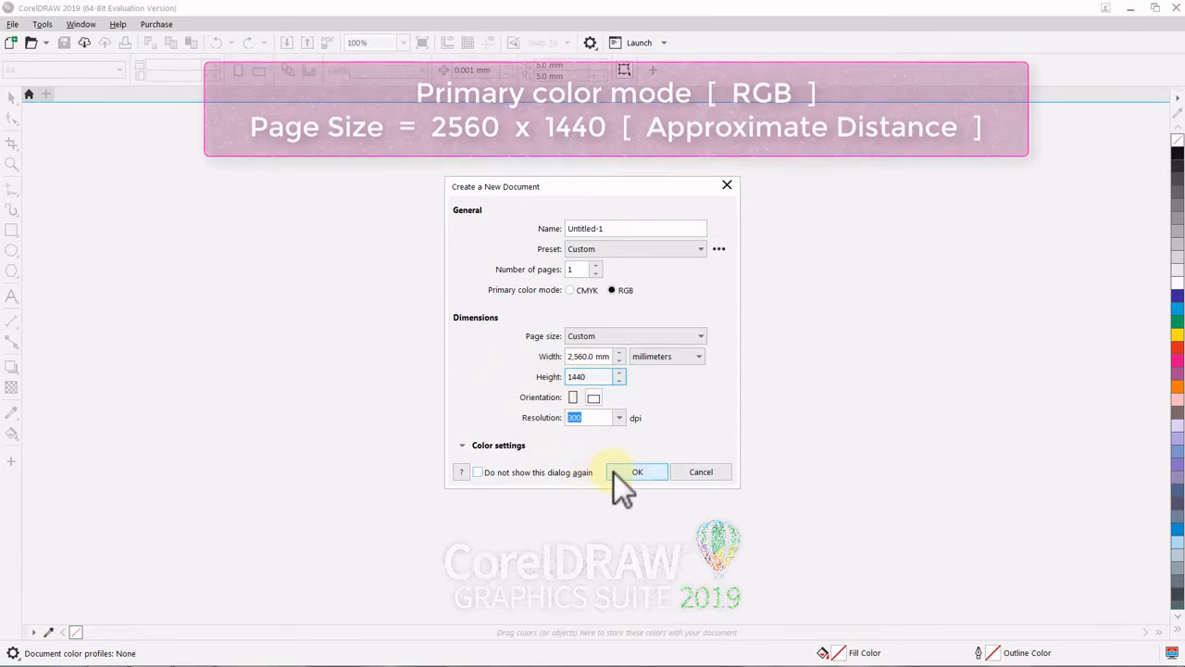
- Create the new 2560 x 1440 mm RGB document at 300 dpi and set the default toolbar button size to Medium
click(619, 473)
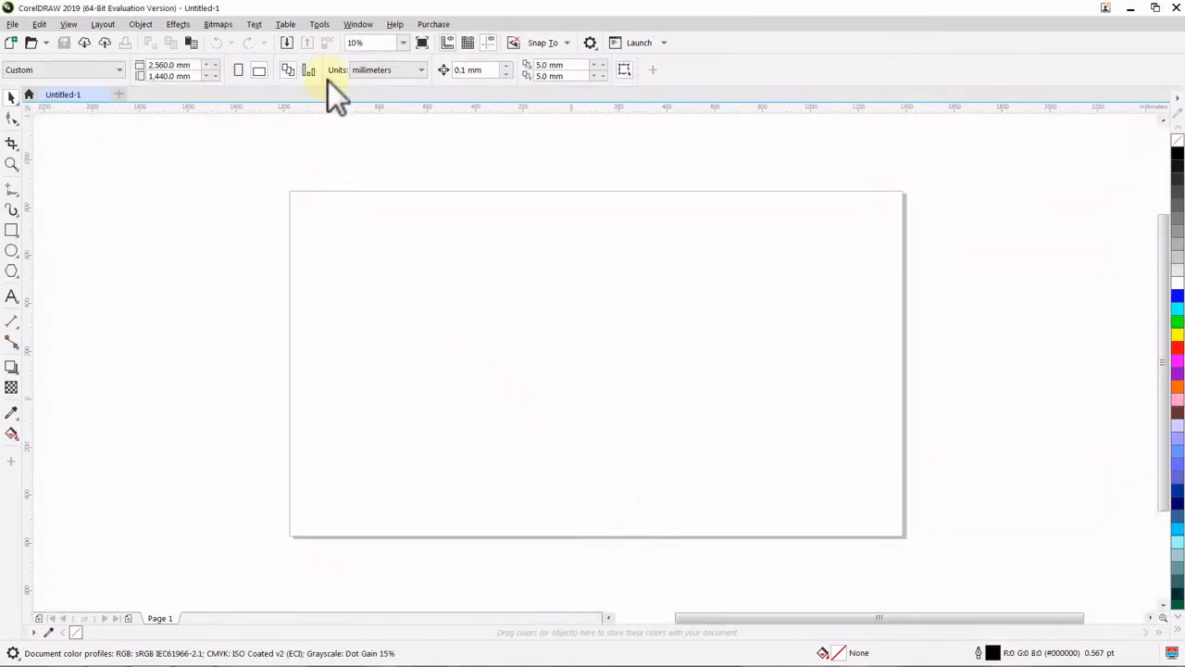
click(357, 24)
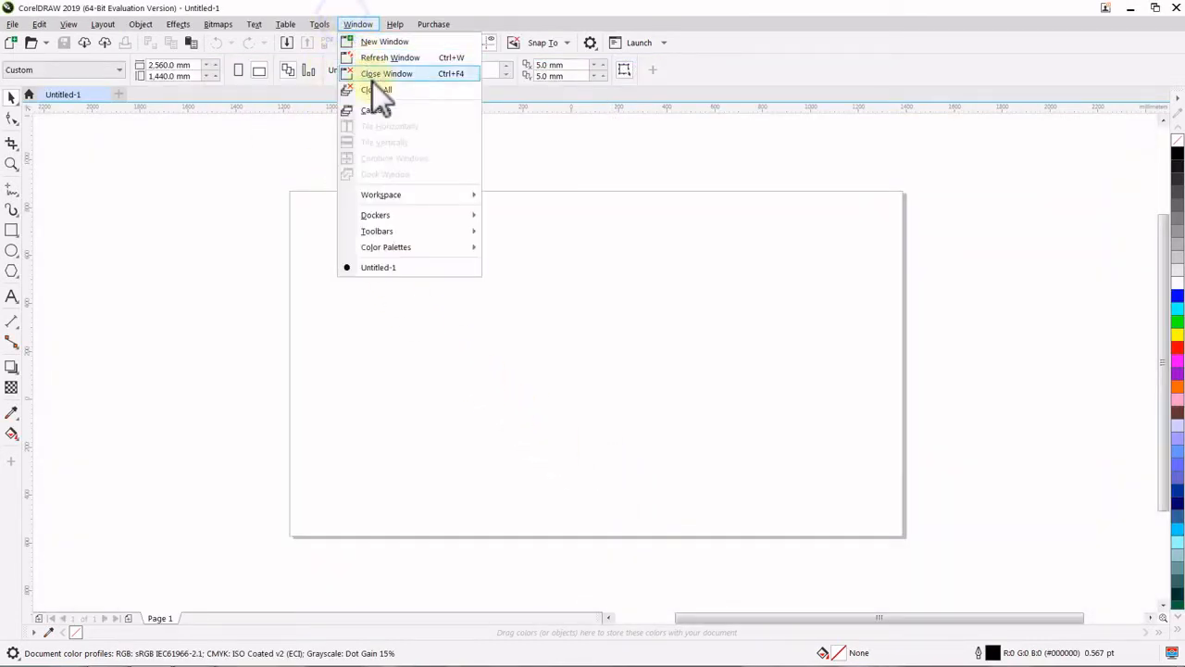
mouse_move(391, 229)
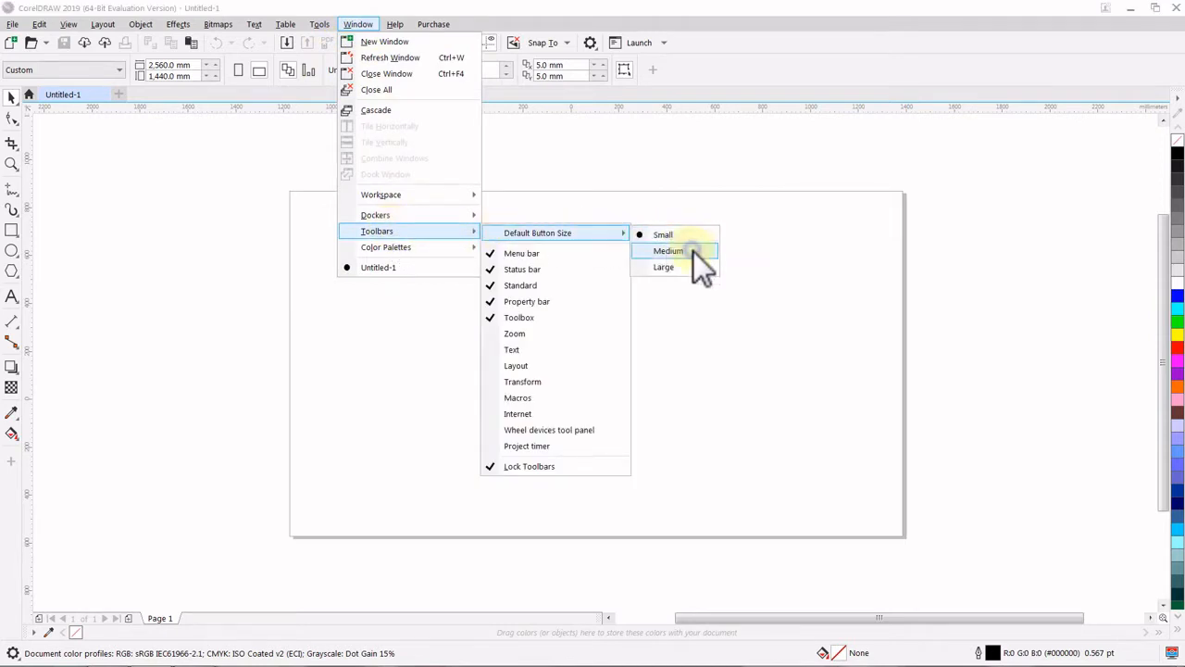
click(694, 252)
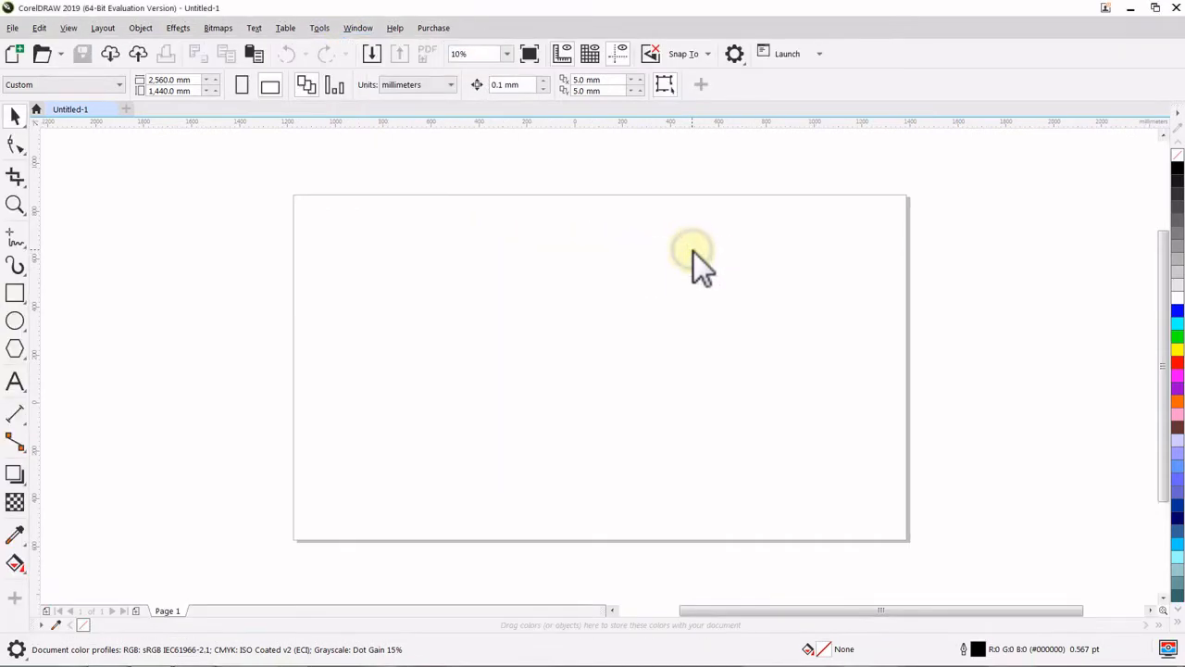
- Draw a regular five-pointed star about 98 mm wide from its centre, viewed at 200%
click(509, 56)
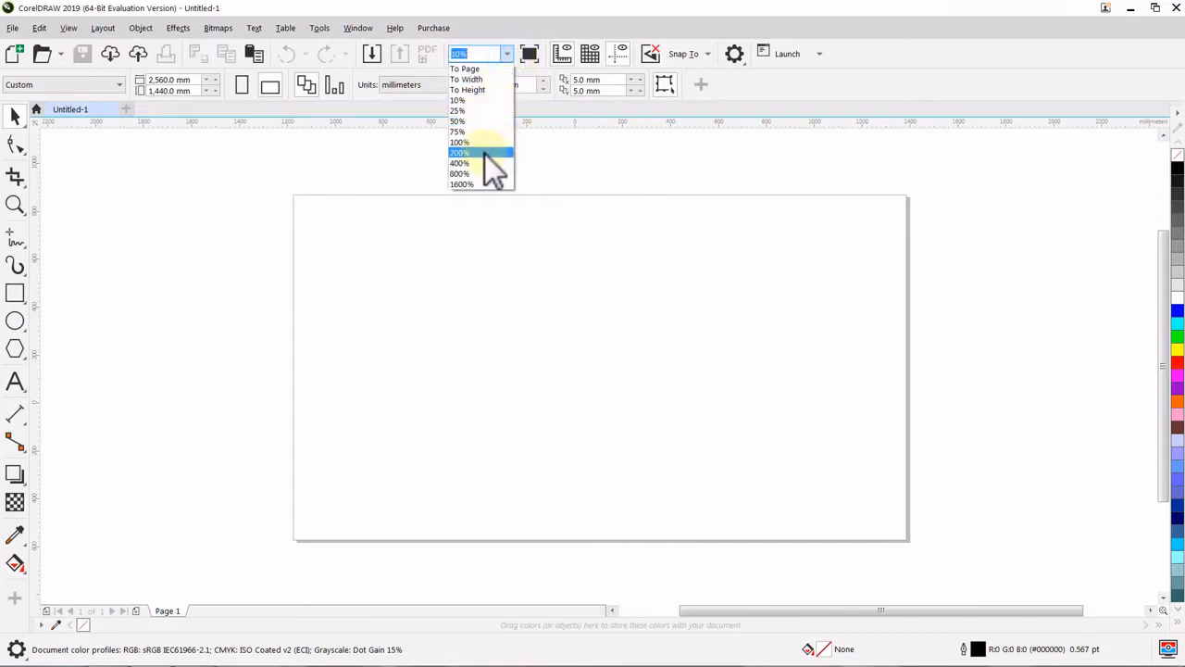
click(484, 154)
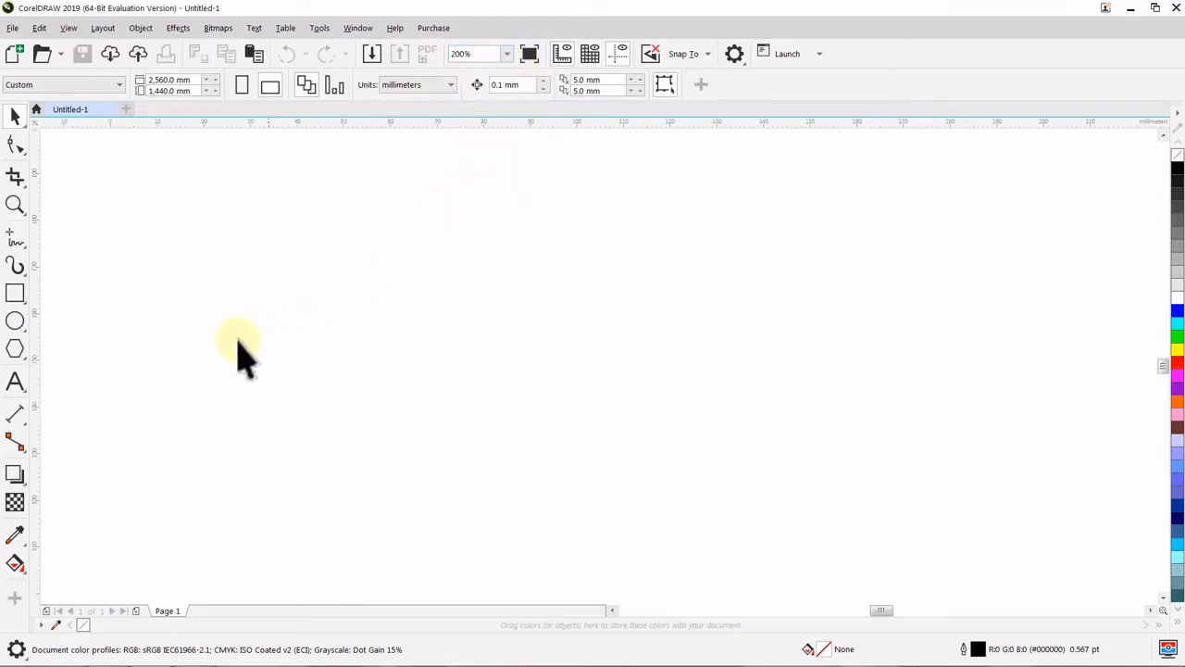
click(15, 351)
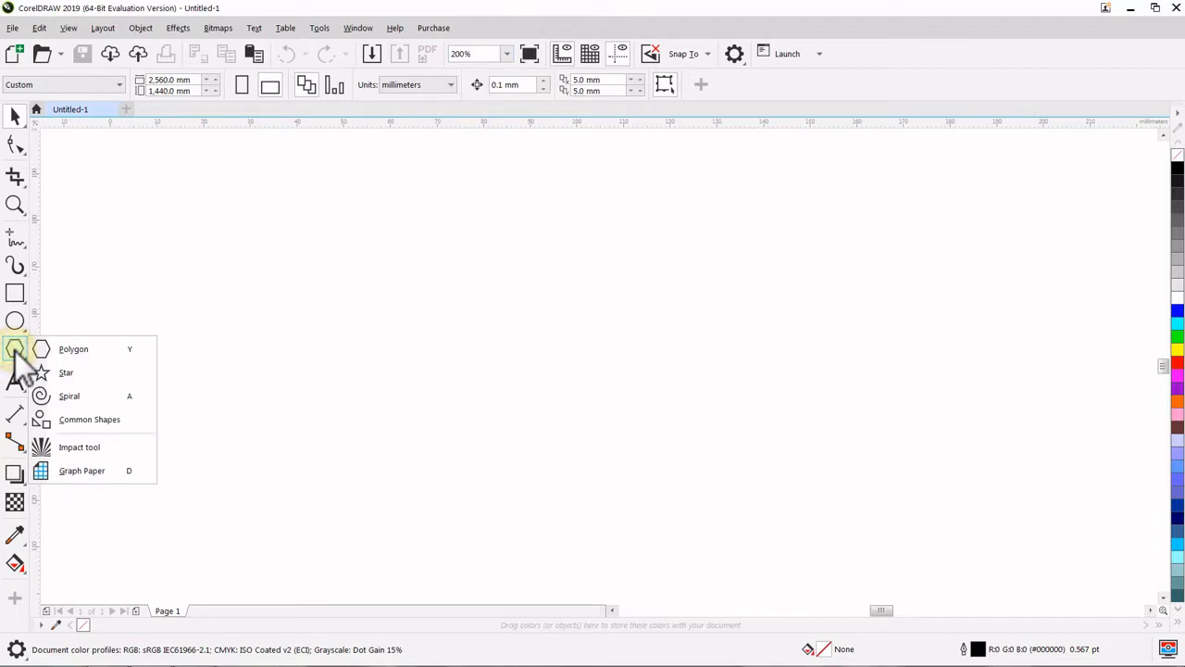
click(99, 379)
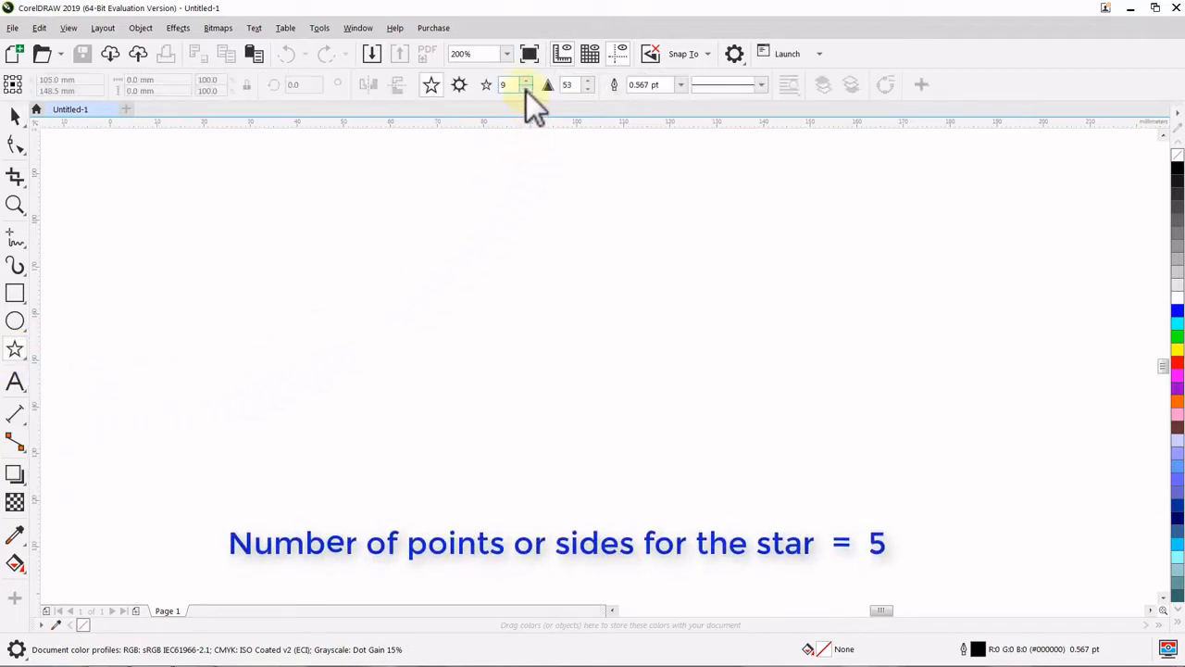
click(526, 91)
click(526, 91)
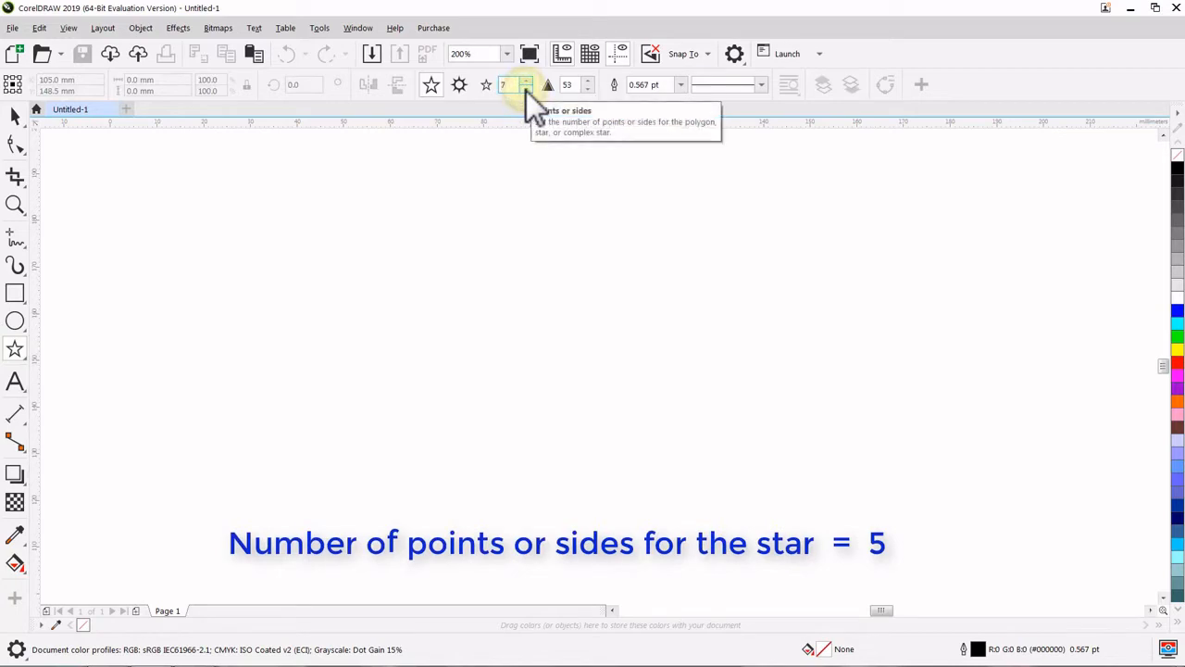
click(526, 90)
click(526, 90)
drag(590, 378, 833, 378)
key(space)
click(839, 386)
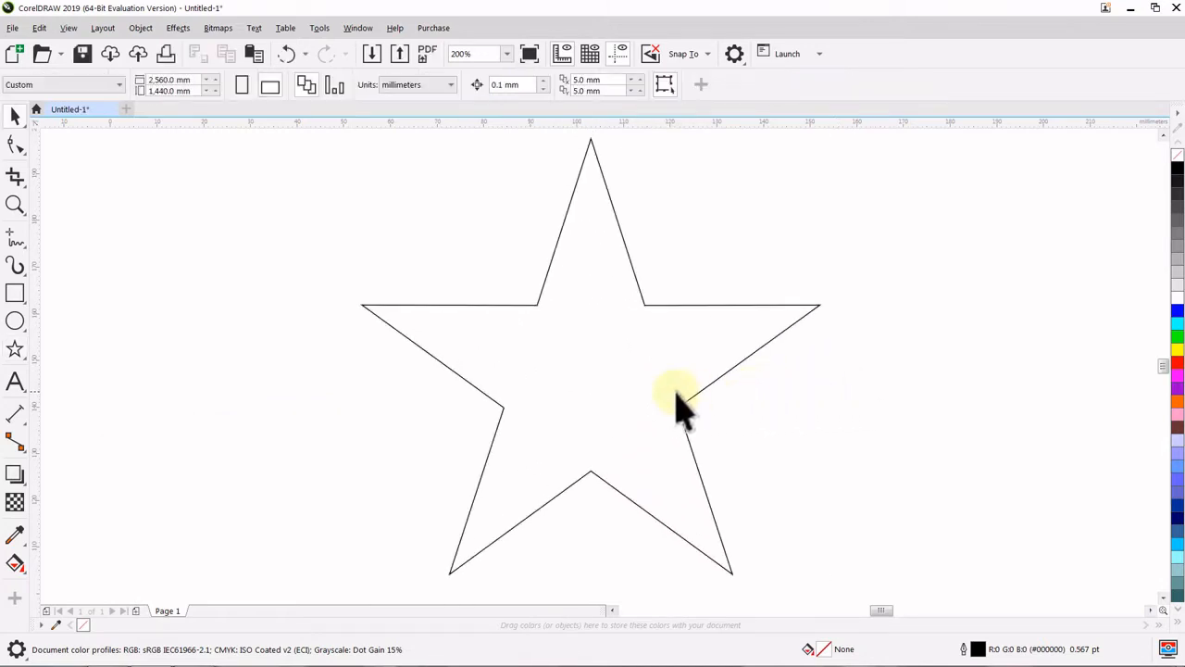
- Draw 2-point lines across the base of the star's left arm and from that arm's tip to the base line's midpoint
click(17, 235)
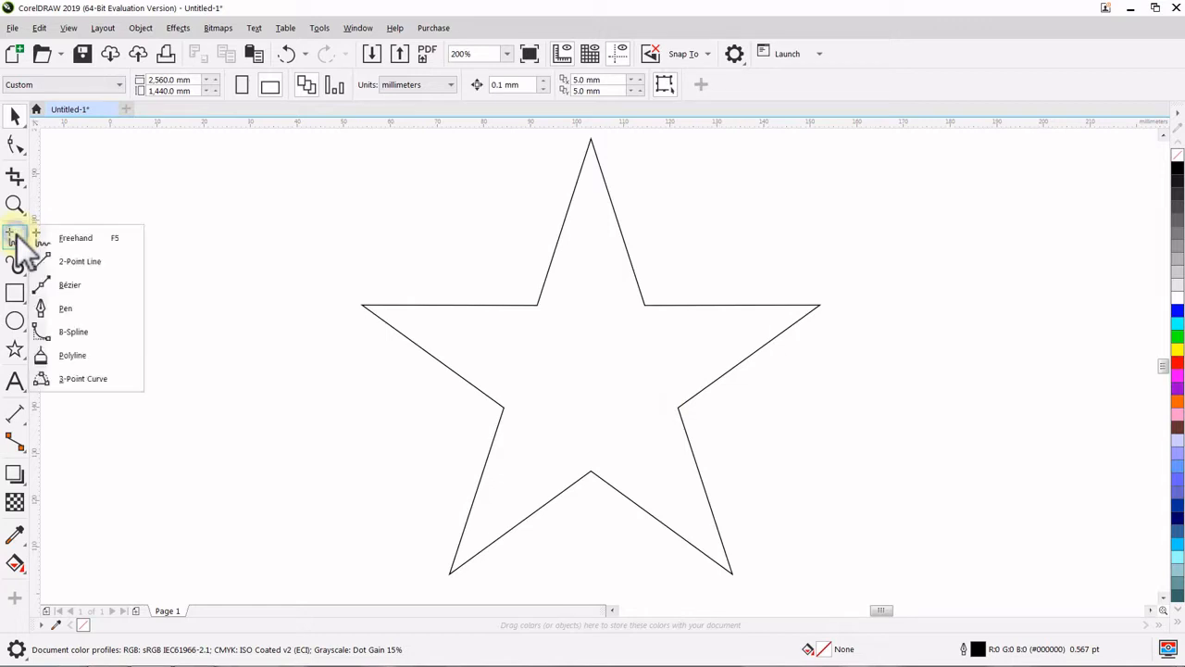
click(55, 261)
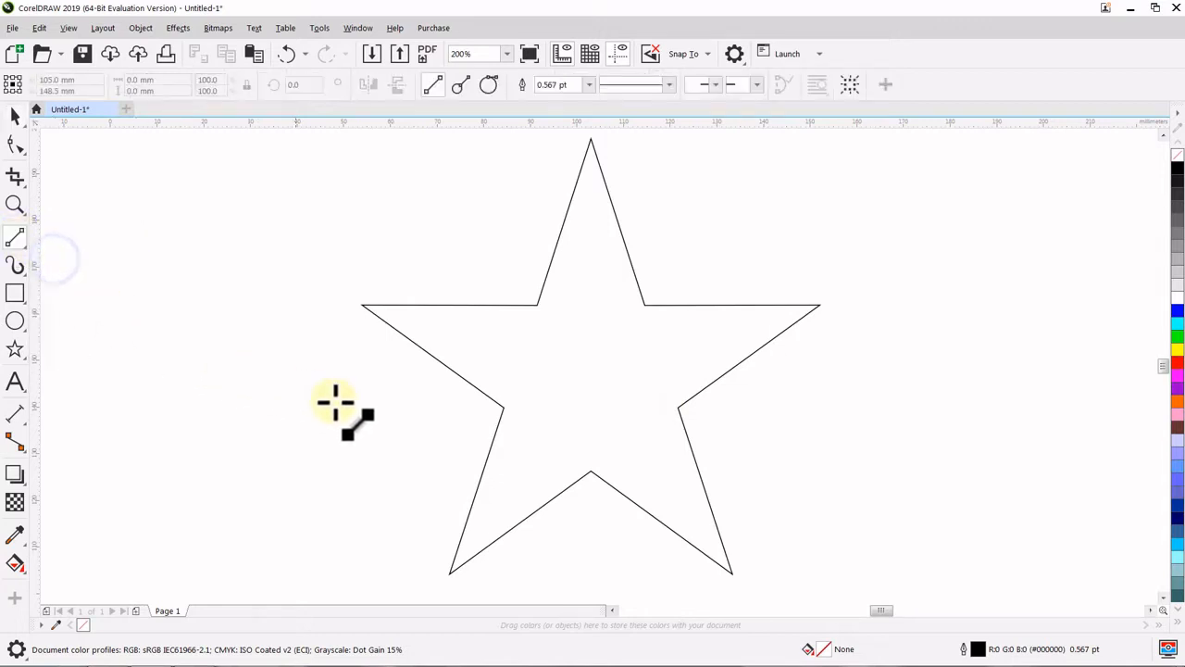
drag(502, 408, 537, 306)
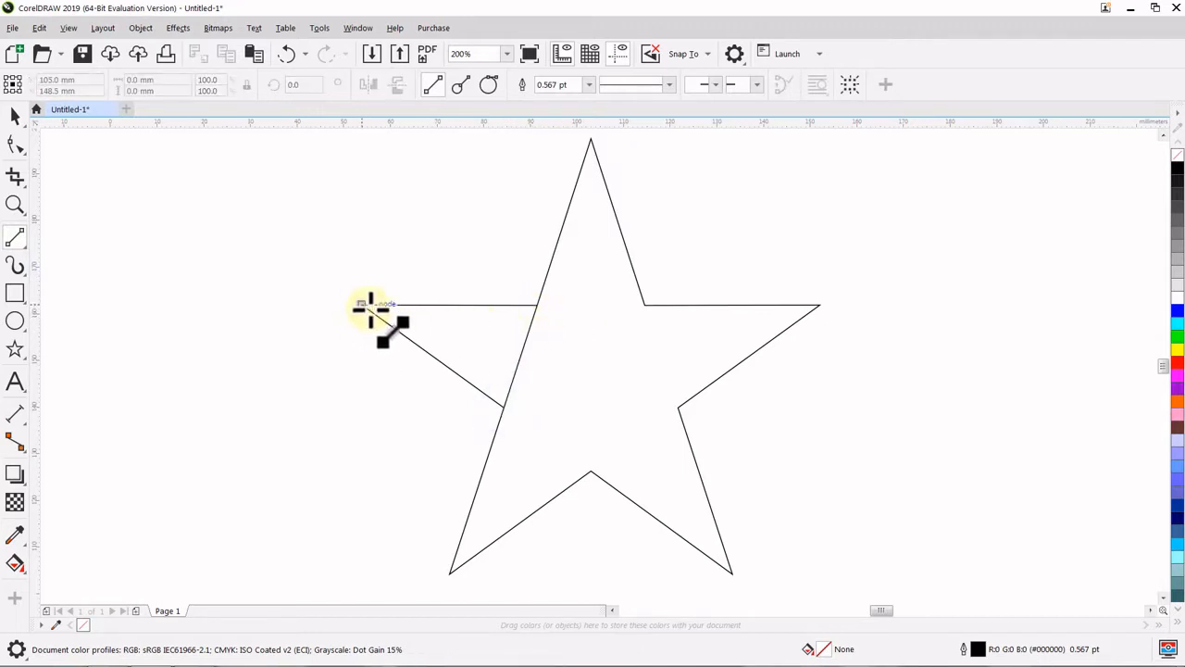
drag(362, 304, 521, 355)
key(space)
click(357, 448)
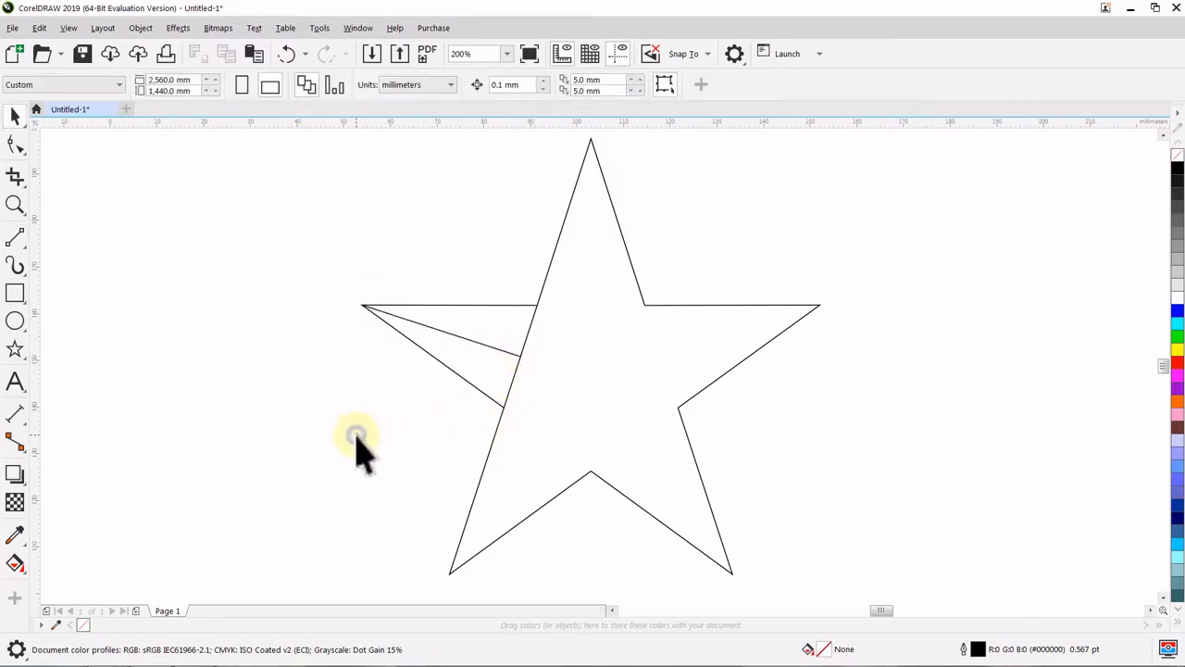
- Lengthen the line across the left arm's base about its centre to about 121 mm wide and 372 mm high
click(506, 56)
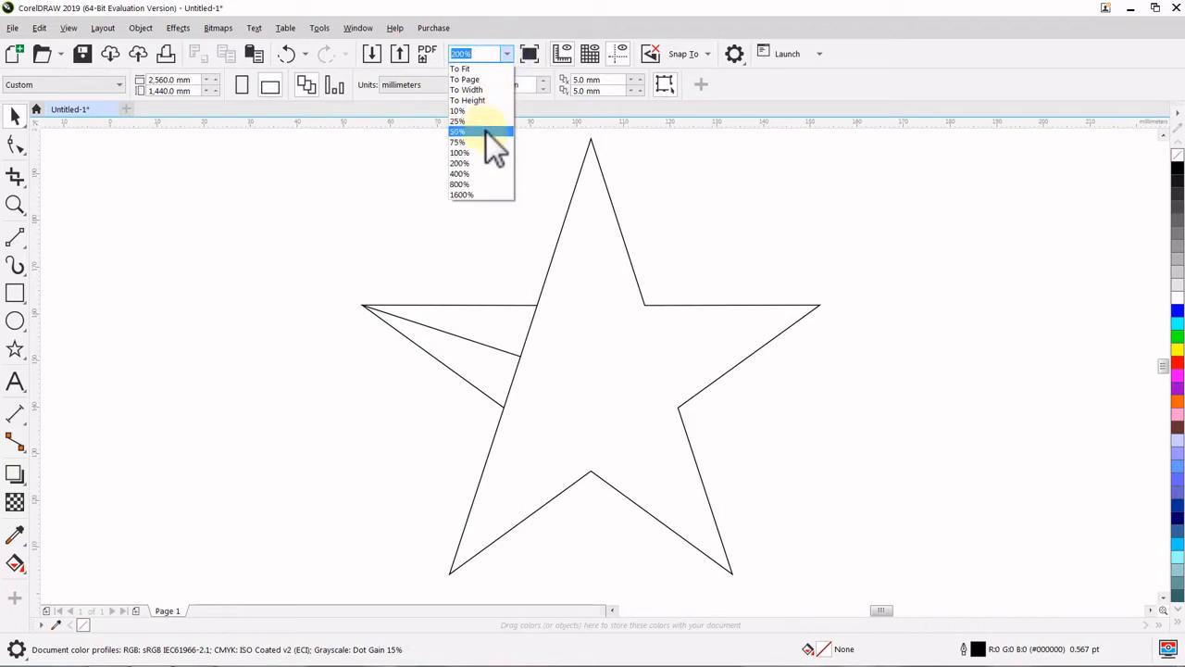
click(486, 132)
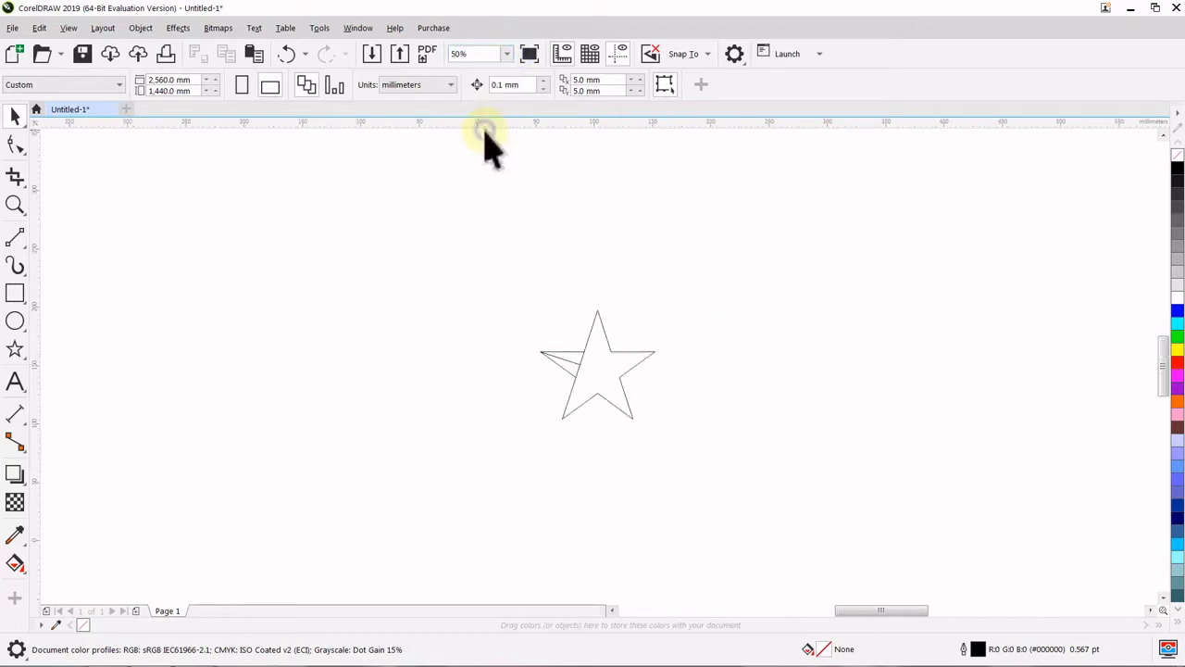
click(581, 387)
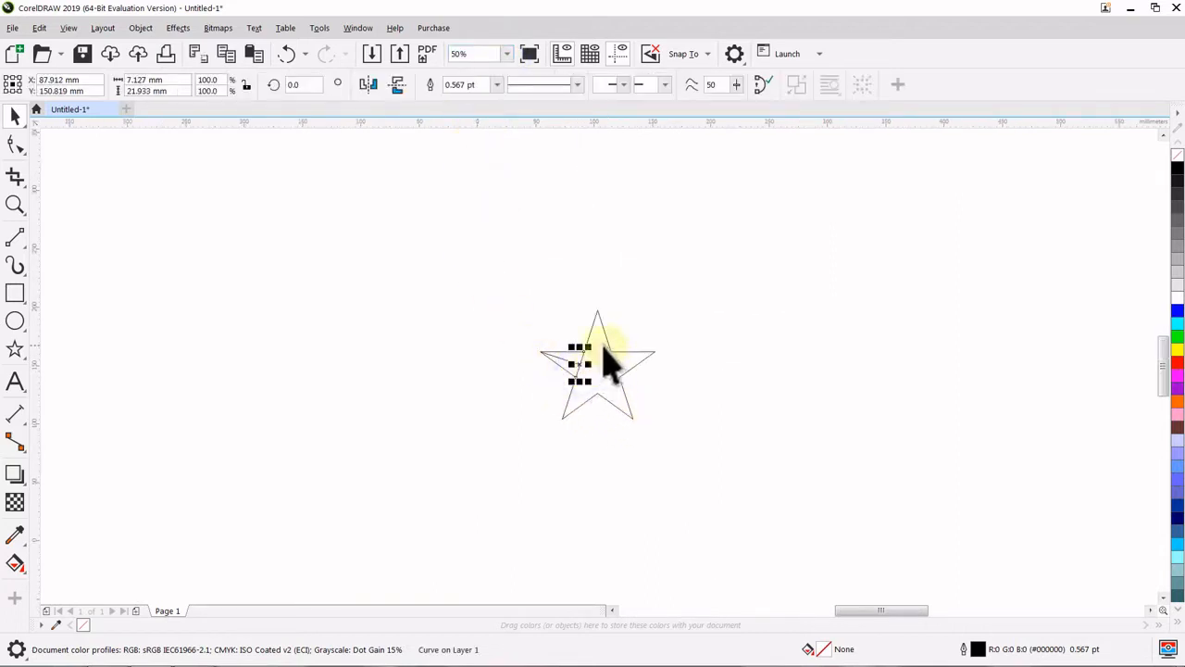
drag(590, 348, 689, 142)
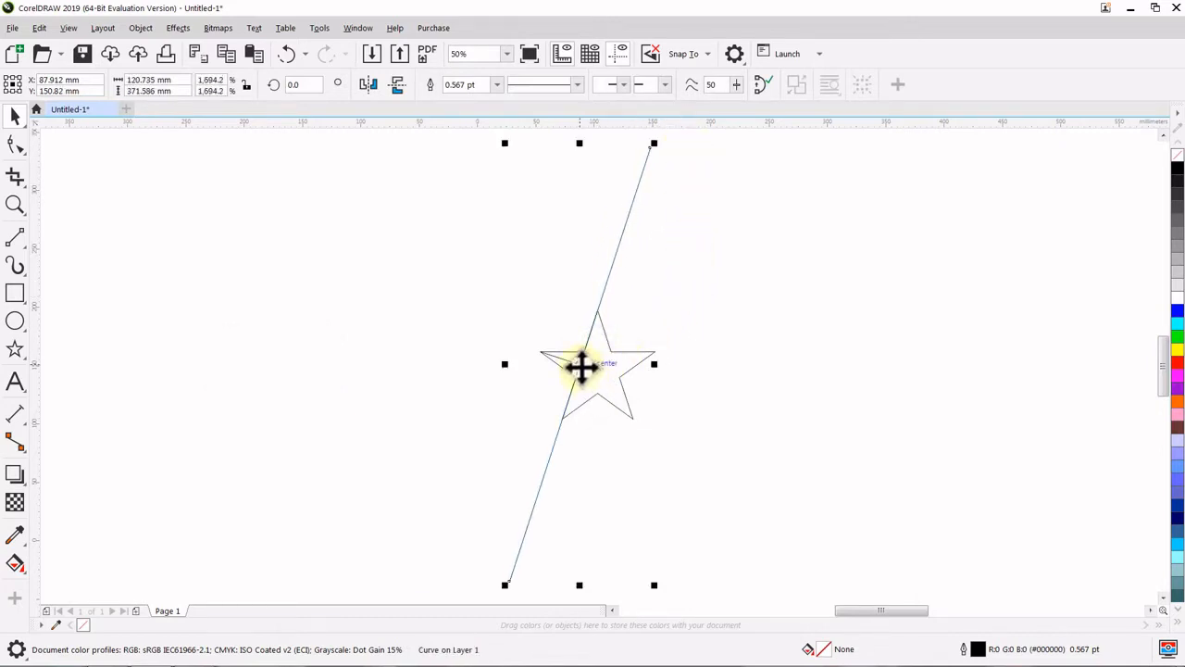
- Place parallel copies of the long line at the short line's midpoint and at the star's left tip, and delete the short line
drag(581, 366, 540, 352)
right_click(560, 359)
right_click(541, 352)
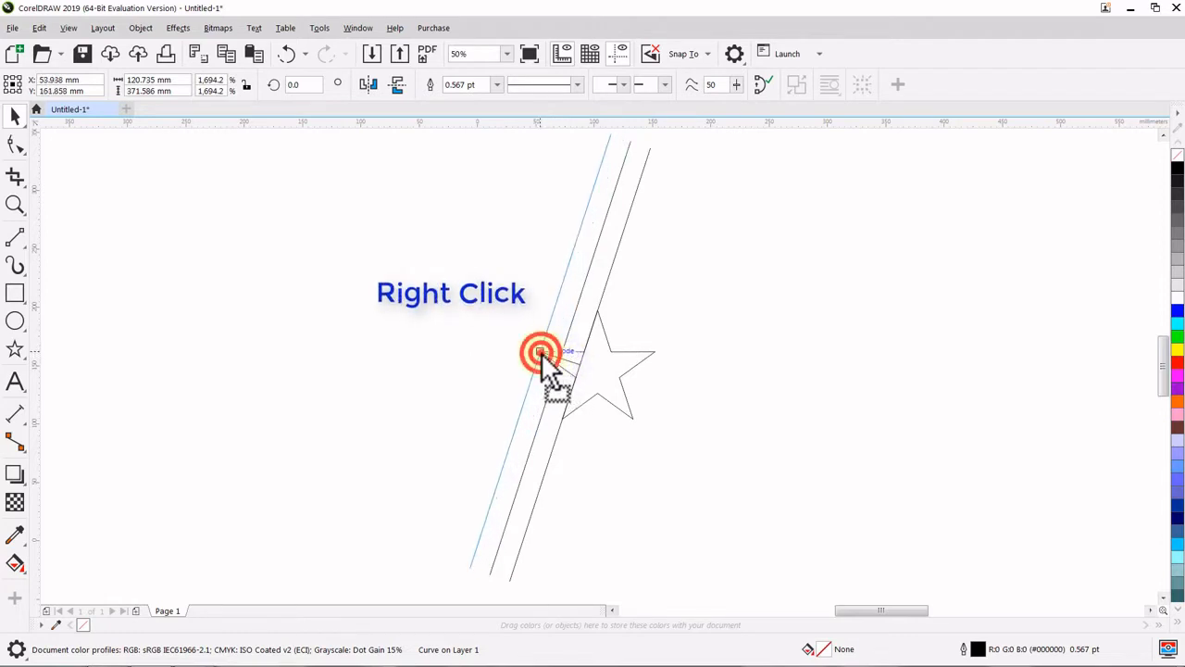
click(361, 375)
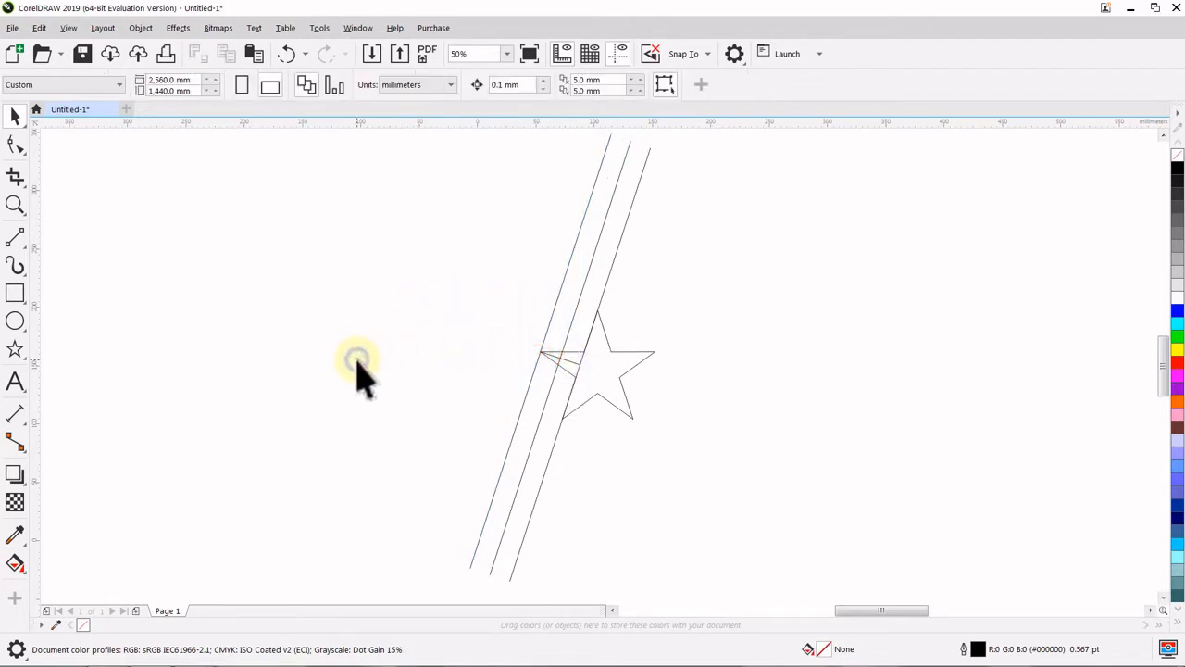
click(572, 364)
key(Delete)
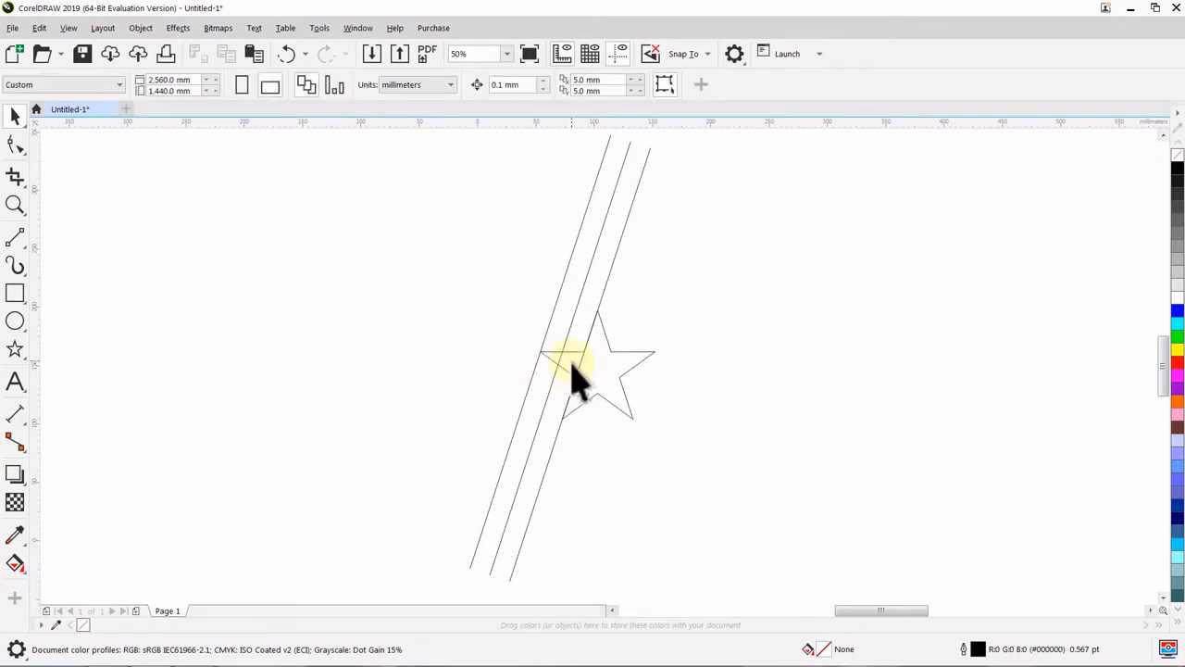
- Move the rotation centre of each of the three long lines to the star's centre, and delete the star
click(553, 449)
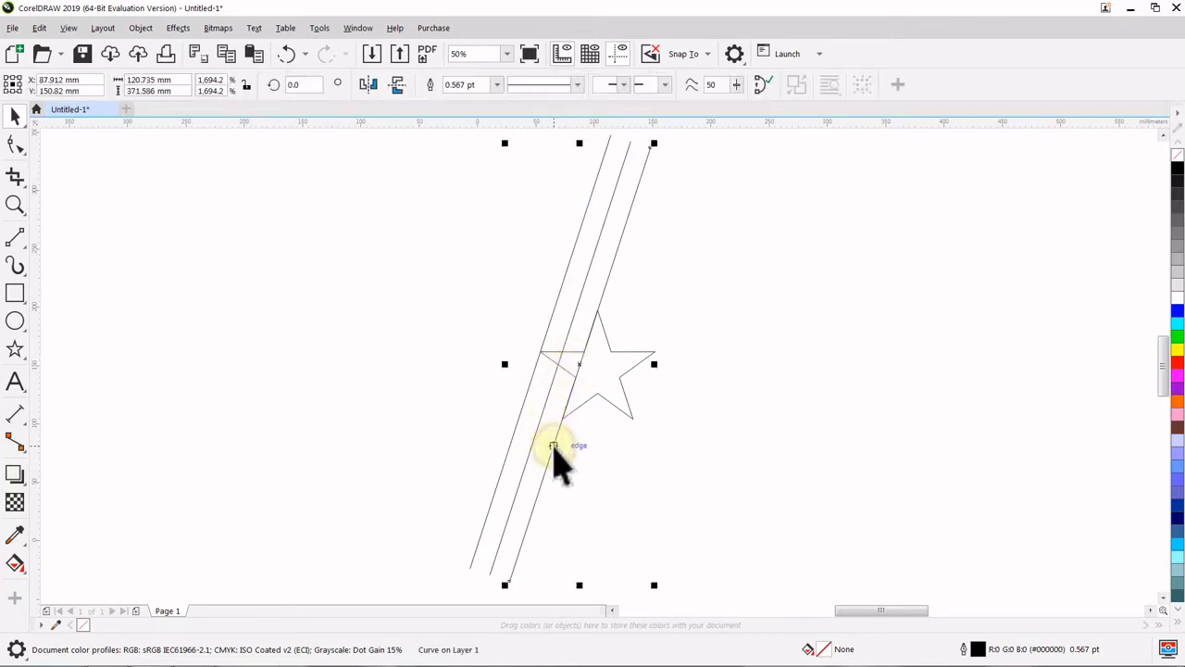
click(553, 449)
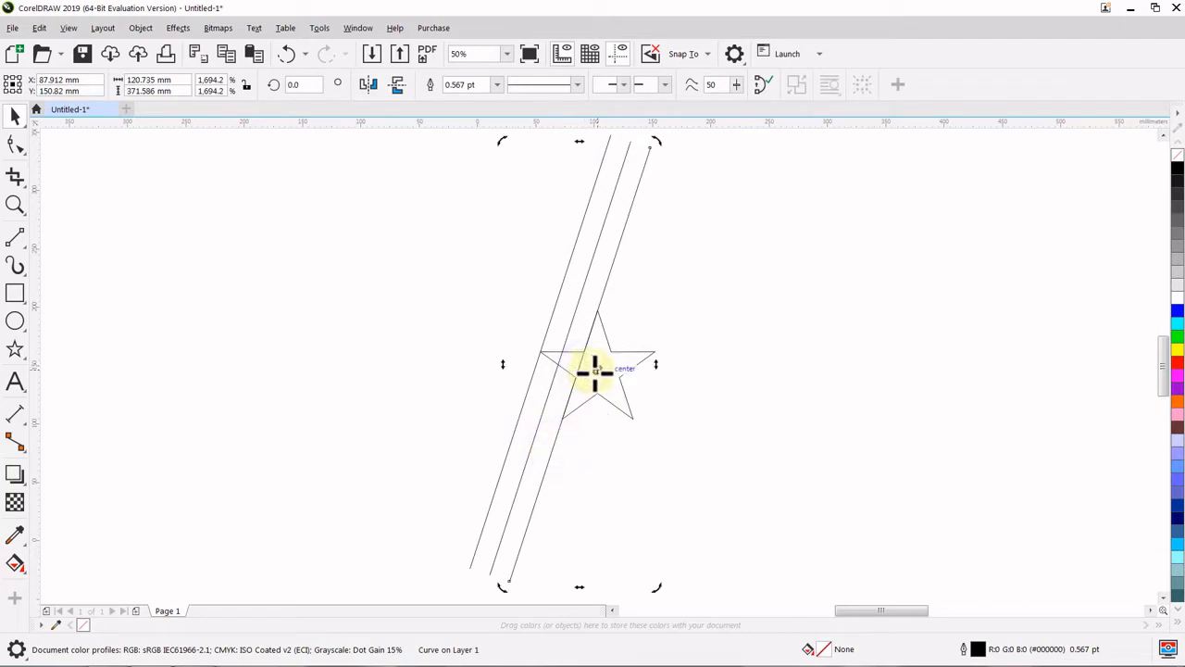
click(593, 454)
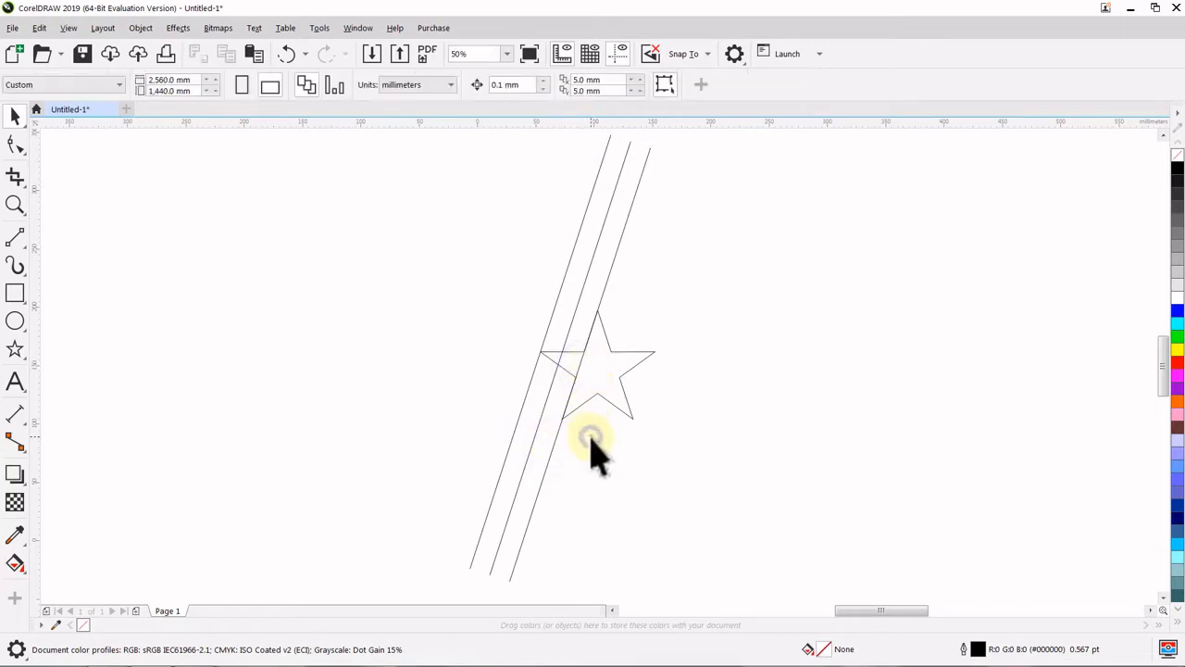
click(536, 434)
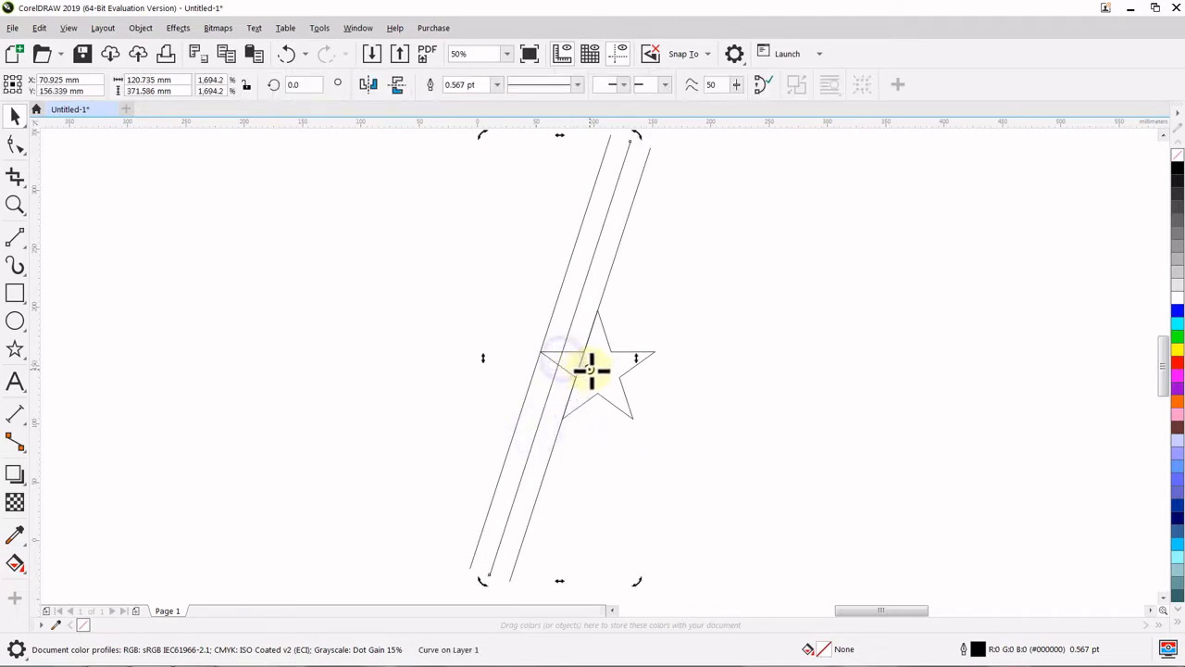
click(607, 454)
click(515, 424)
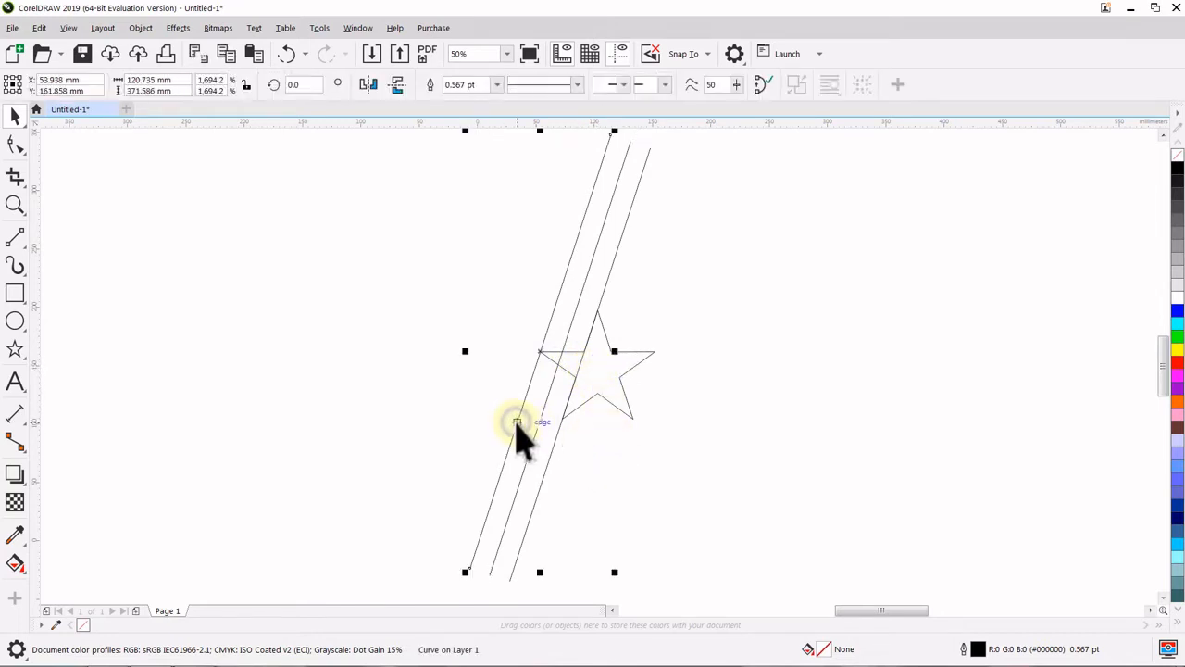
click(516, 423)
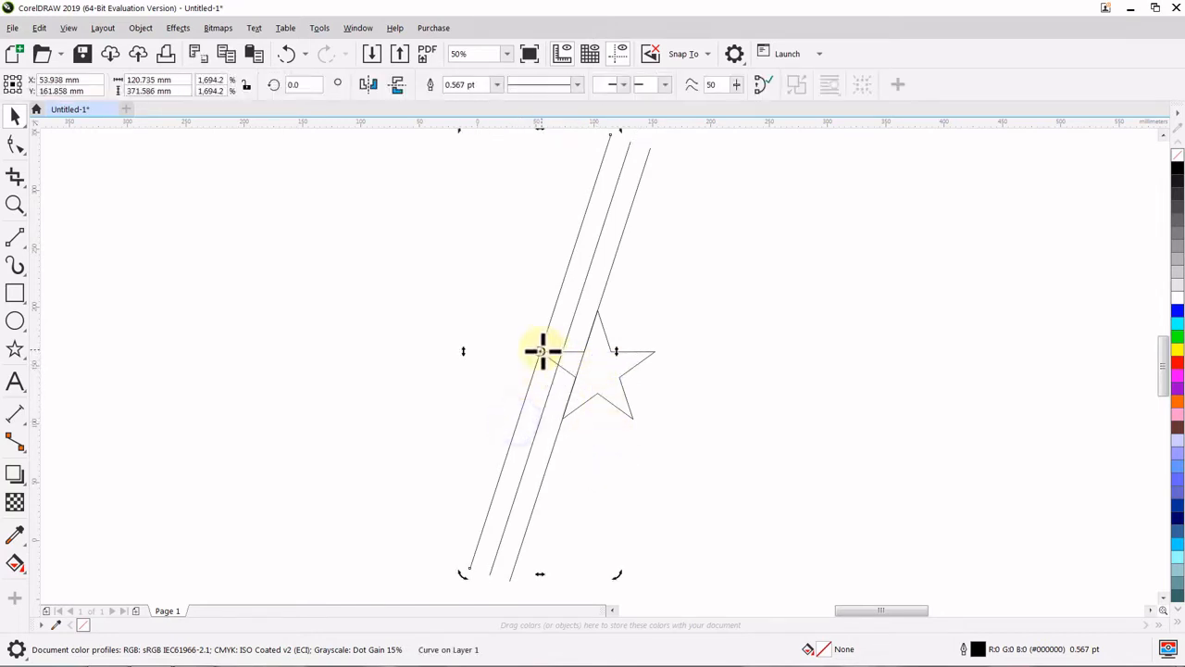
drag(565, 363, 589, 368)
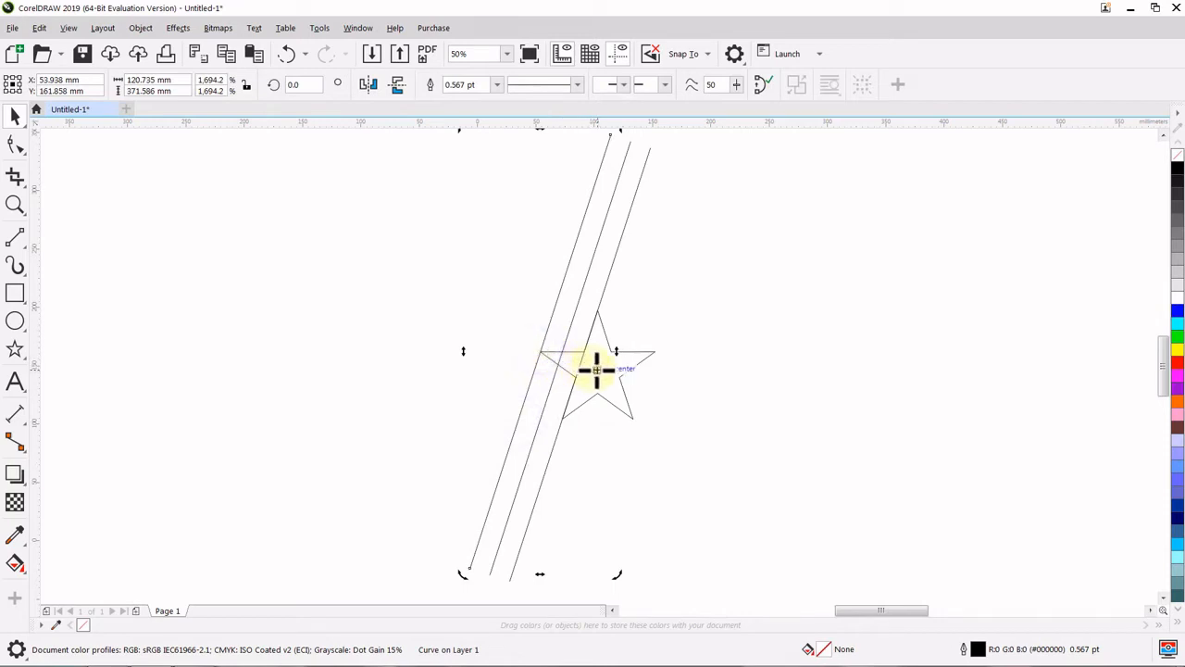
click(613, 477)
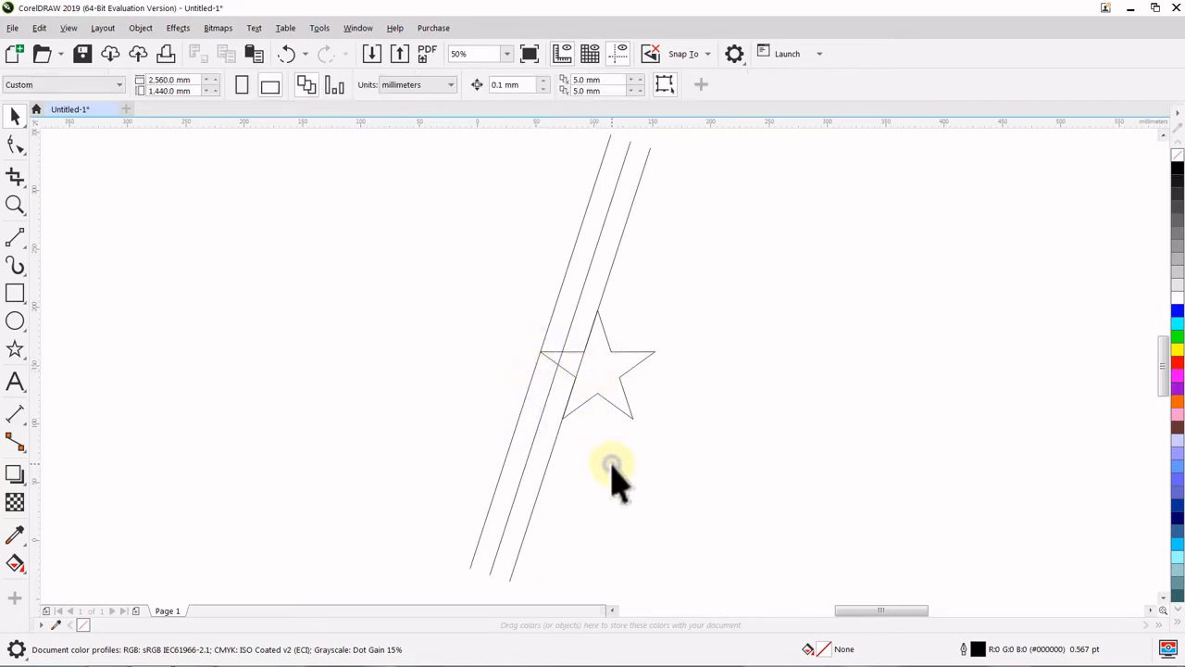
click(620, 412)
key(Delete)
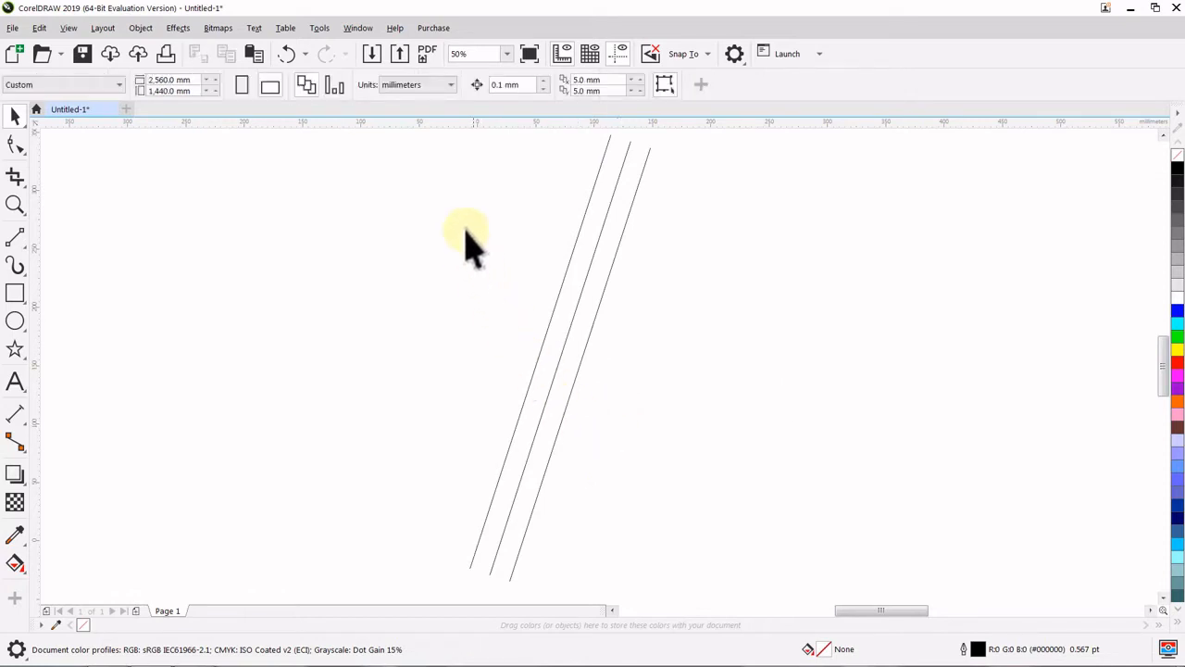
- Rotate four copies of the rightmost long line at 72° increments about its relocated rotation centre using the Transform docker
click(349, 28)
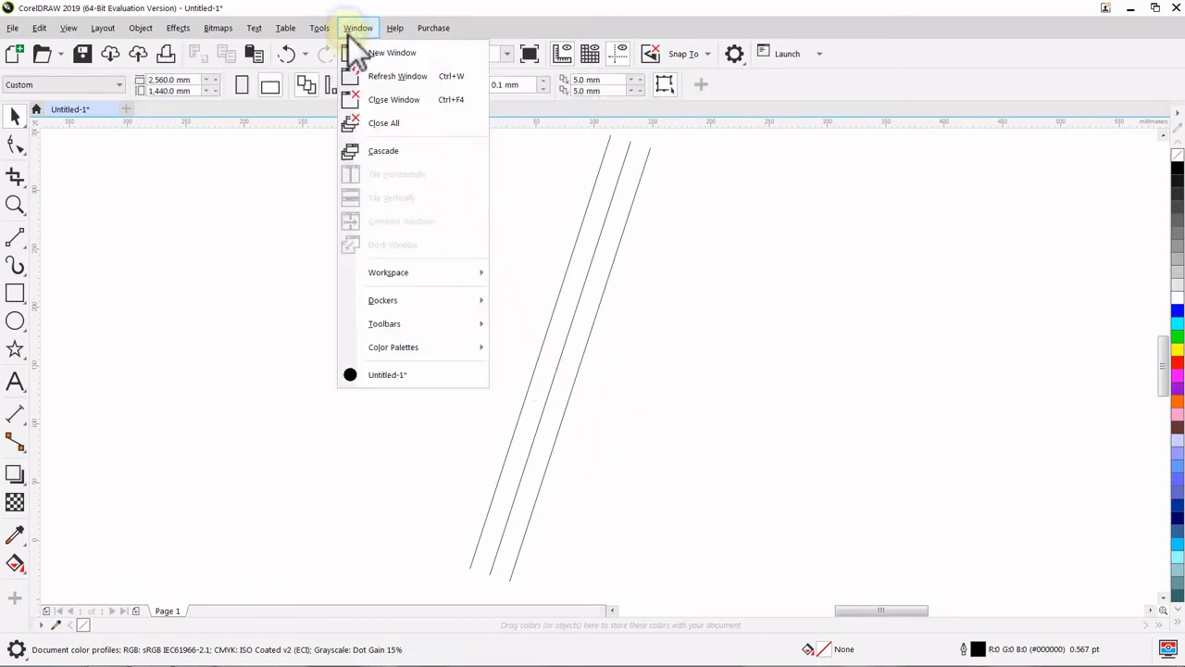
mouse_move(384, 299)
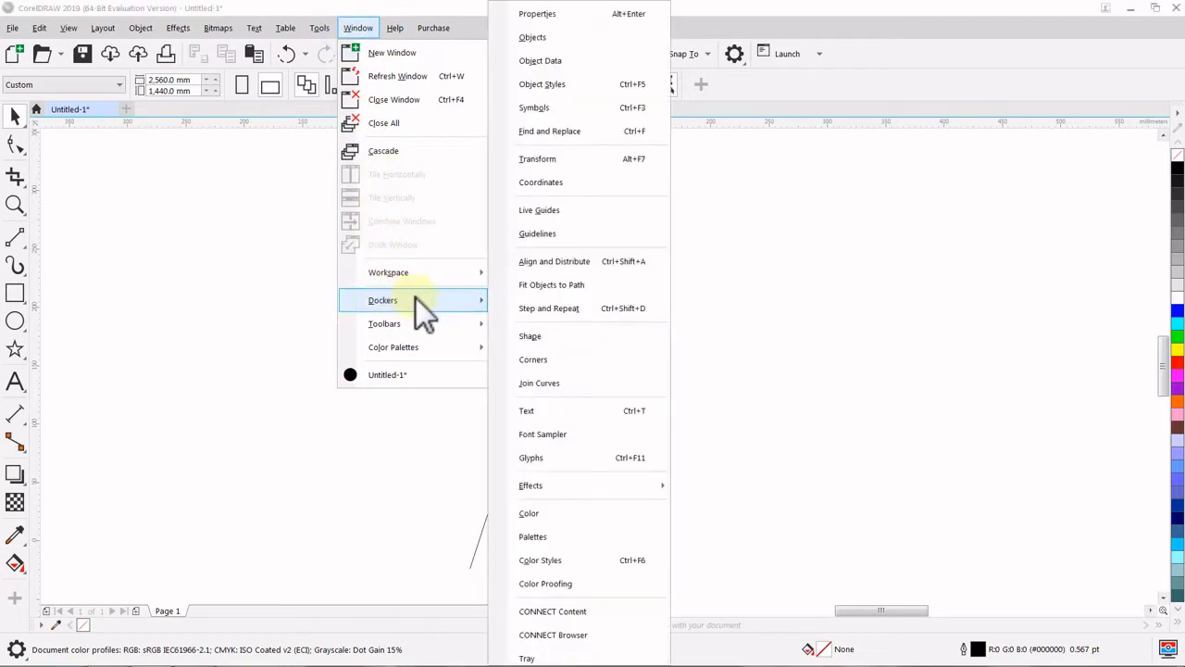
click(579, 165)
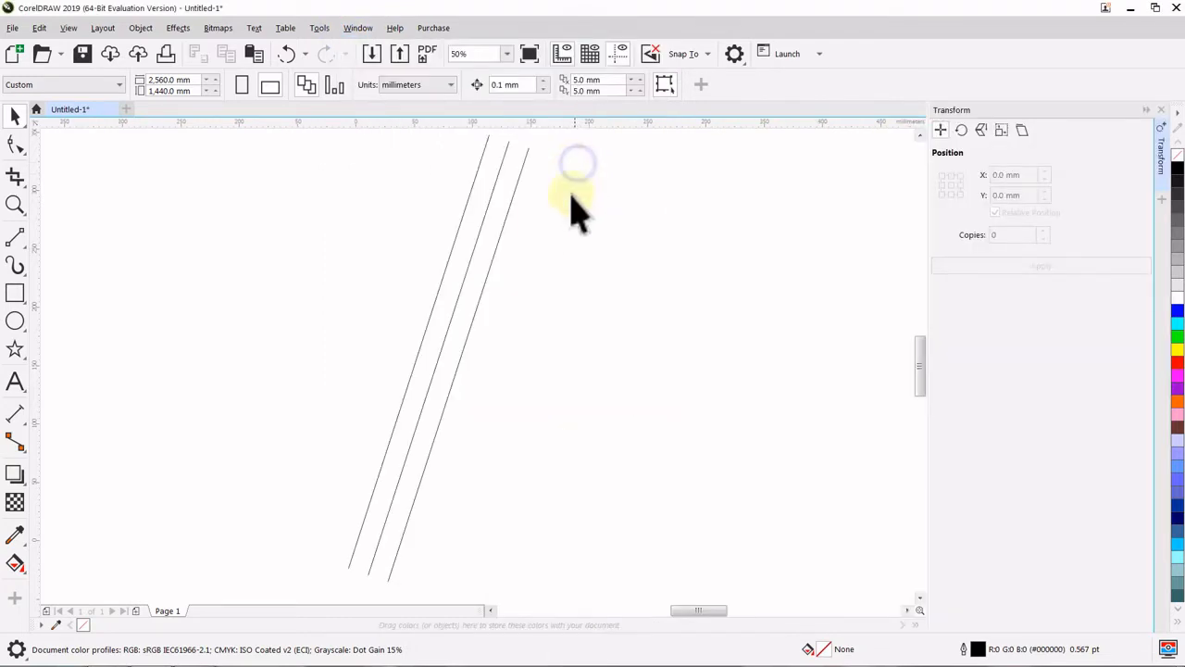
click(507, 222)
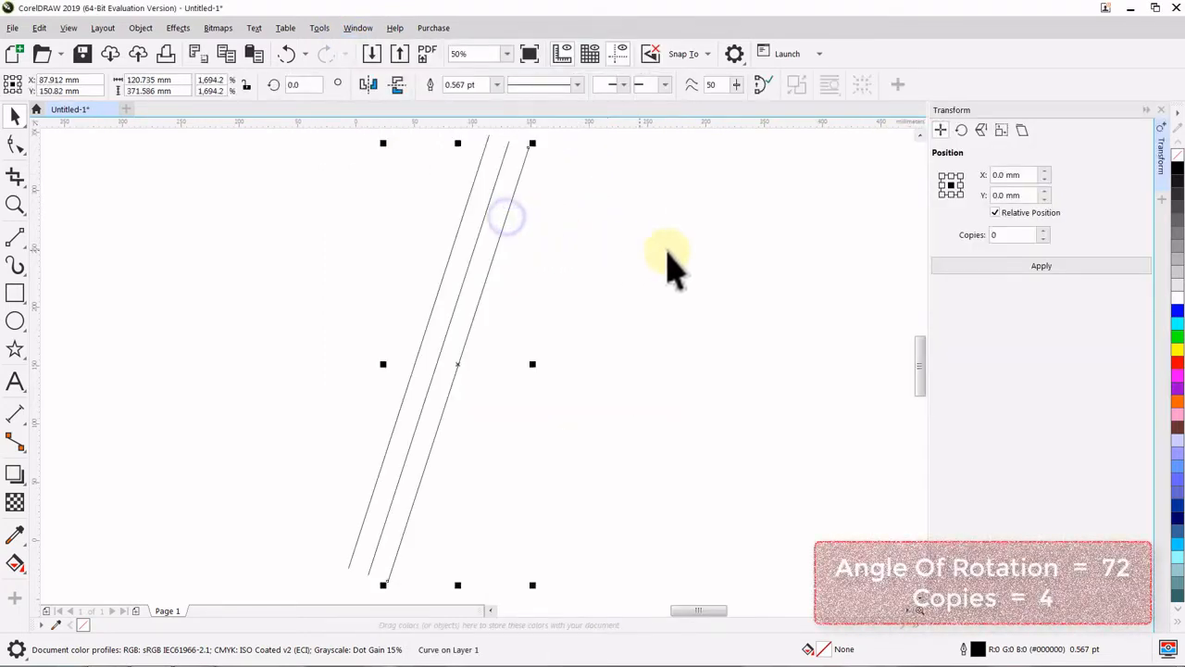
click(961, 130)
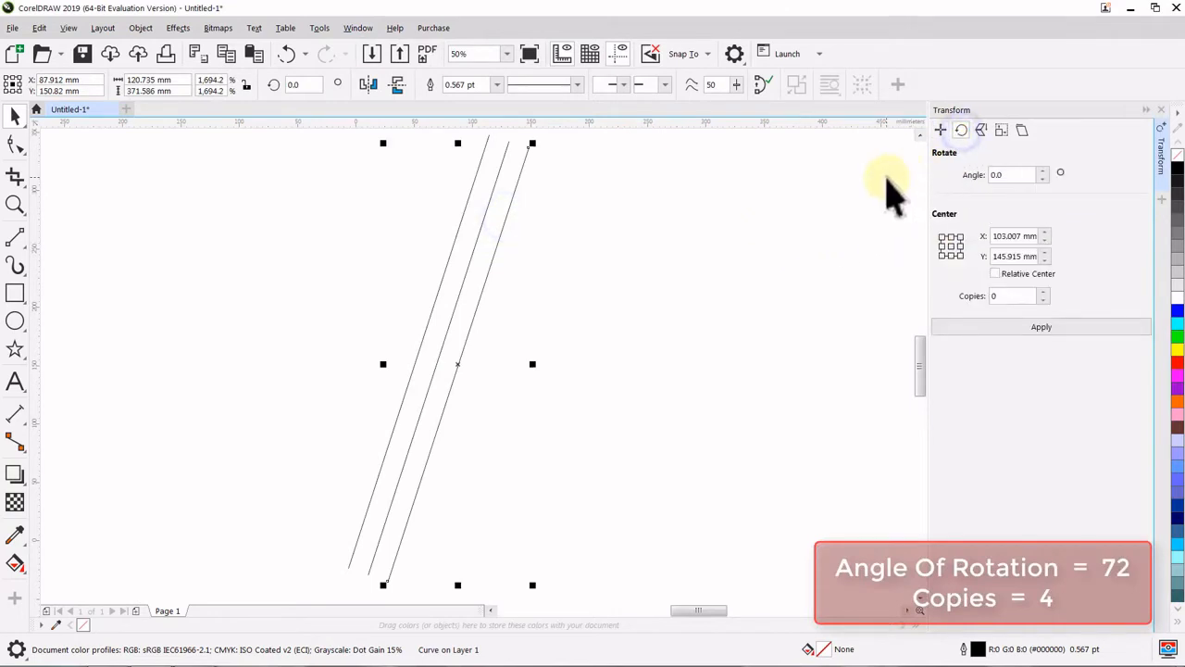
double_click(993, 175)
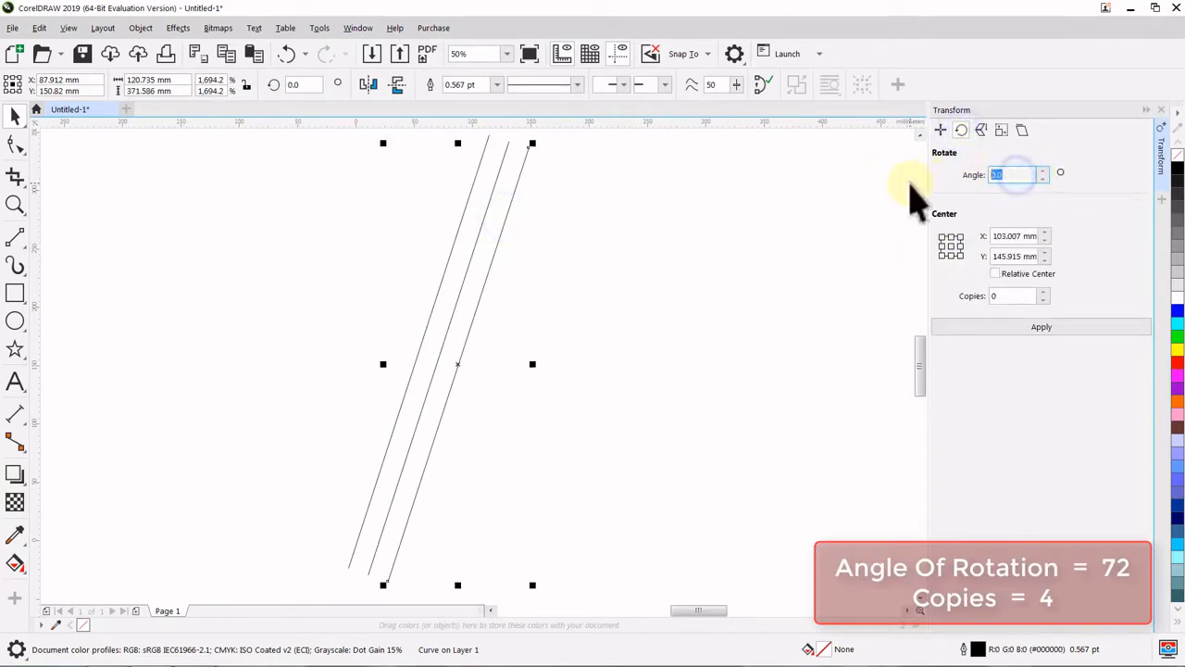
double_click(1007, 297)
text(4)
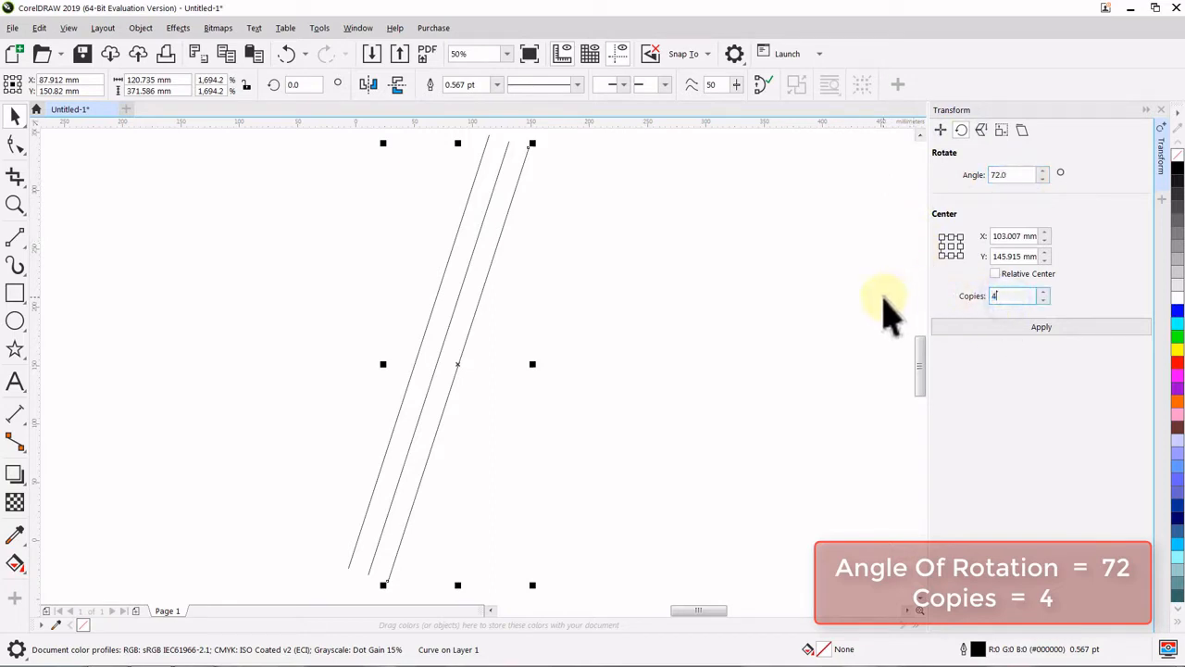
click(983, 330)
click(870, 301)
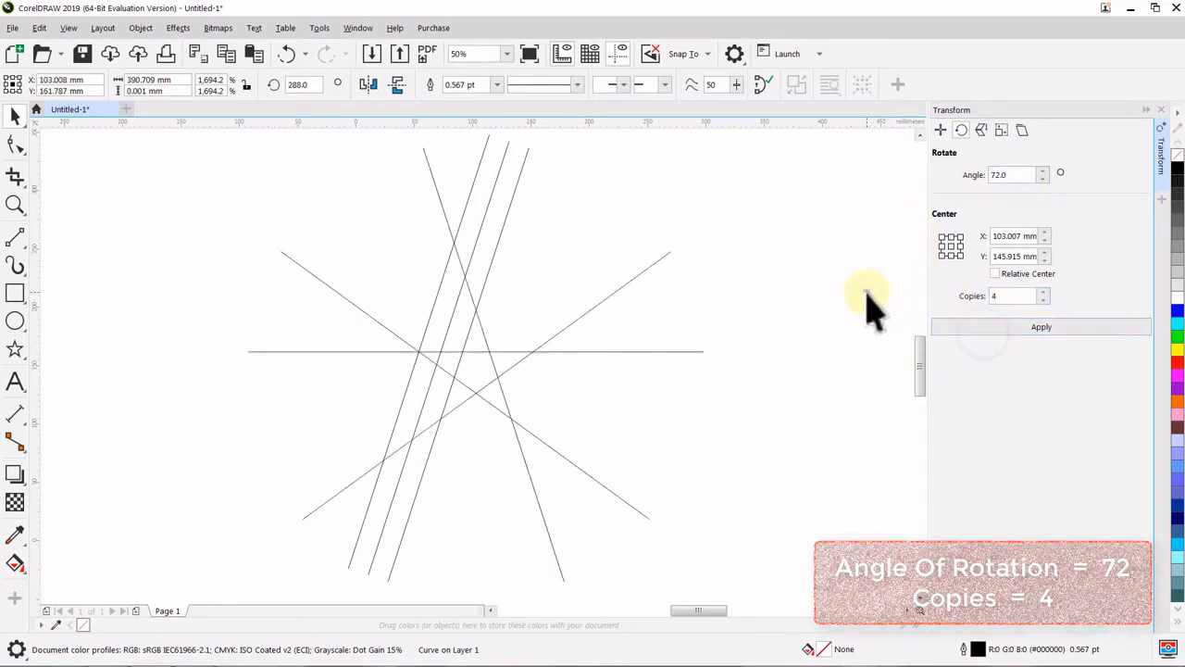
- Rotate four copies each of the middle and leftmost original long lines at 72° increments, and collapse the Transform docker
click(487, 220)
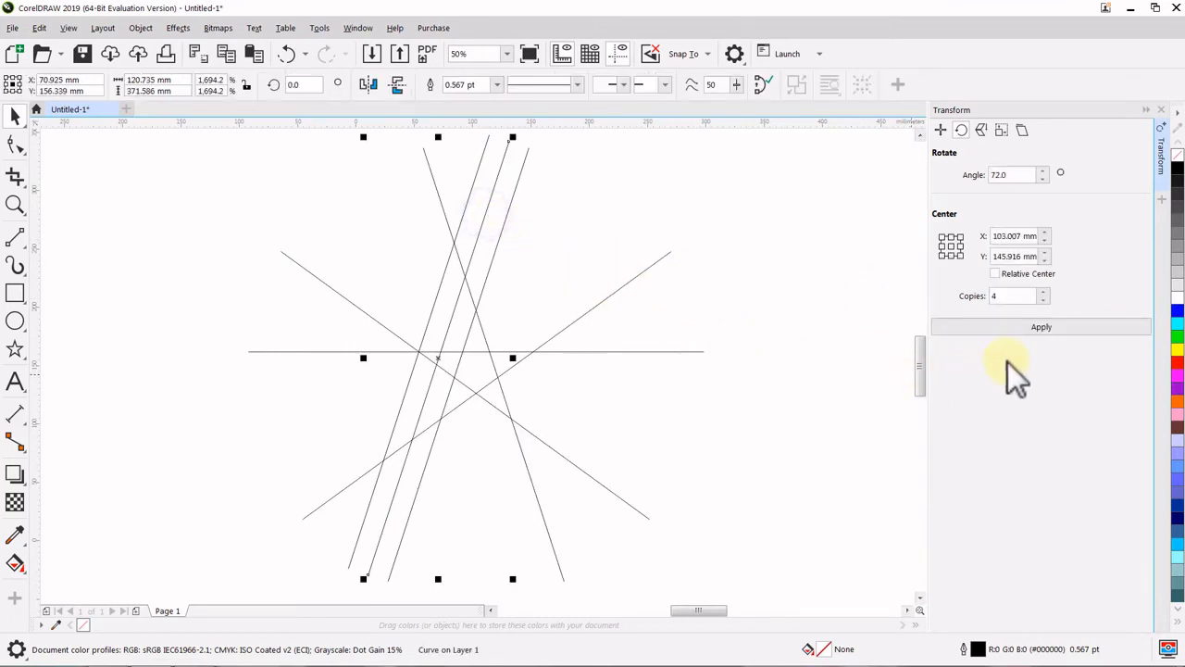
click(1031, 326)
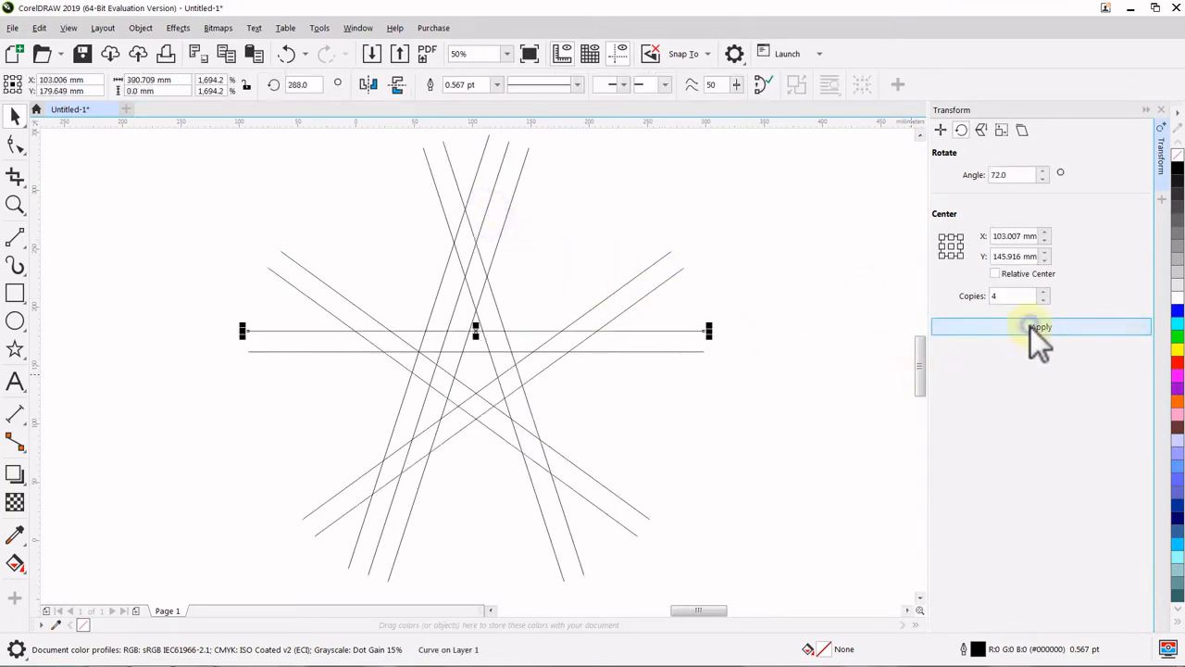
click(850, 347)
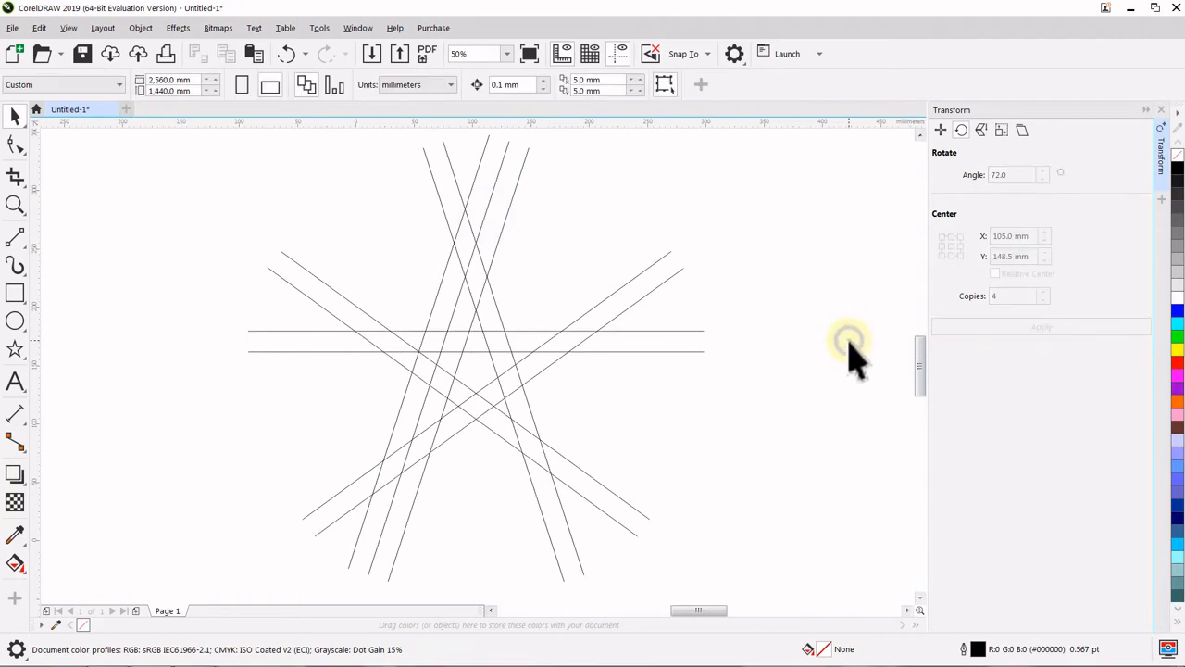
click(441, 290)
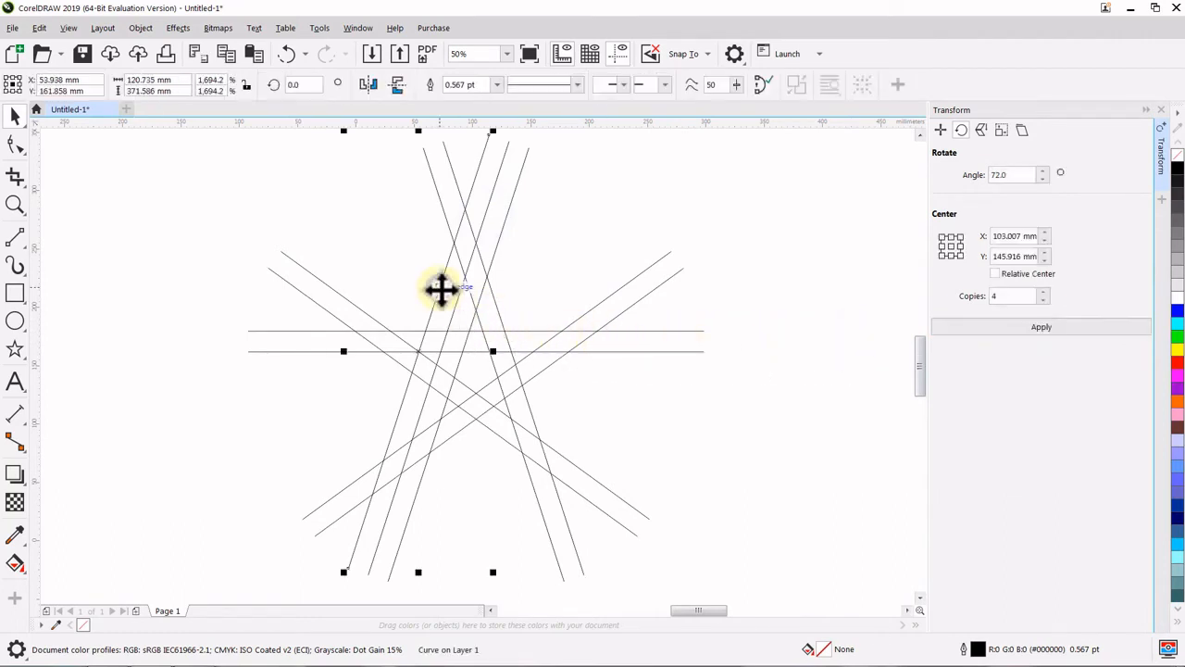
click(1035, 329)
click(856, 357)
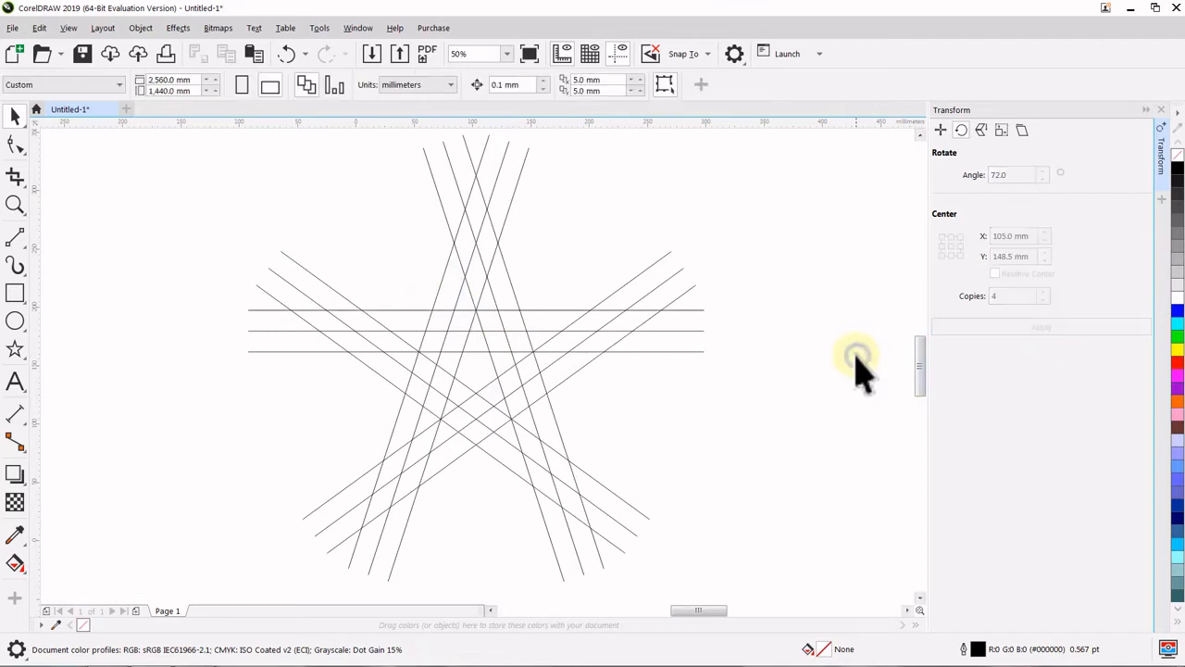
click(1163, 174)
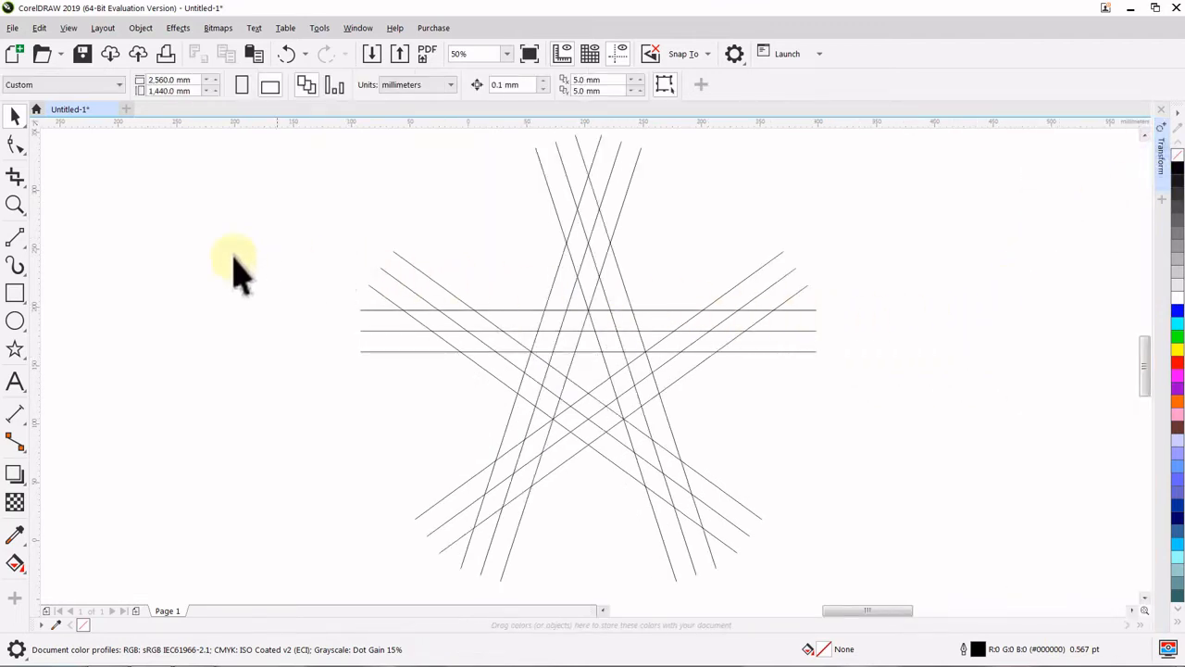
- Draw a 2-point line about 6 mm wide and 18 mm high across the right arm, between the upper and middle horizontal lines' intersections
click(15, 238)
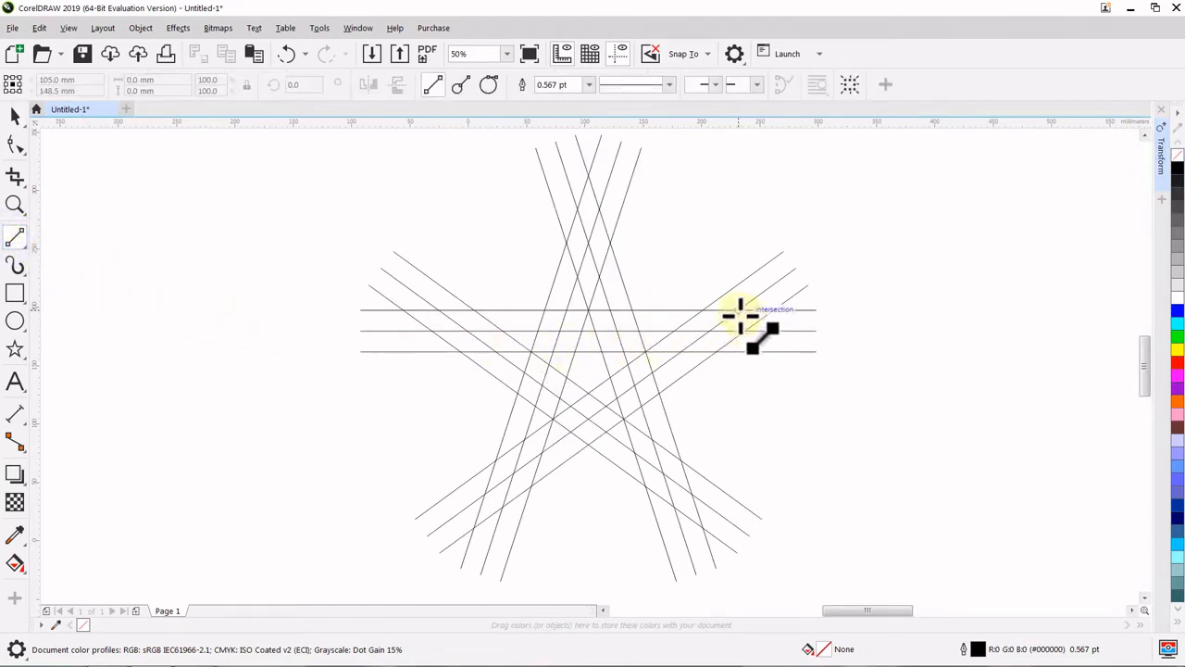
drag(741, 312, 744, 331)
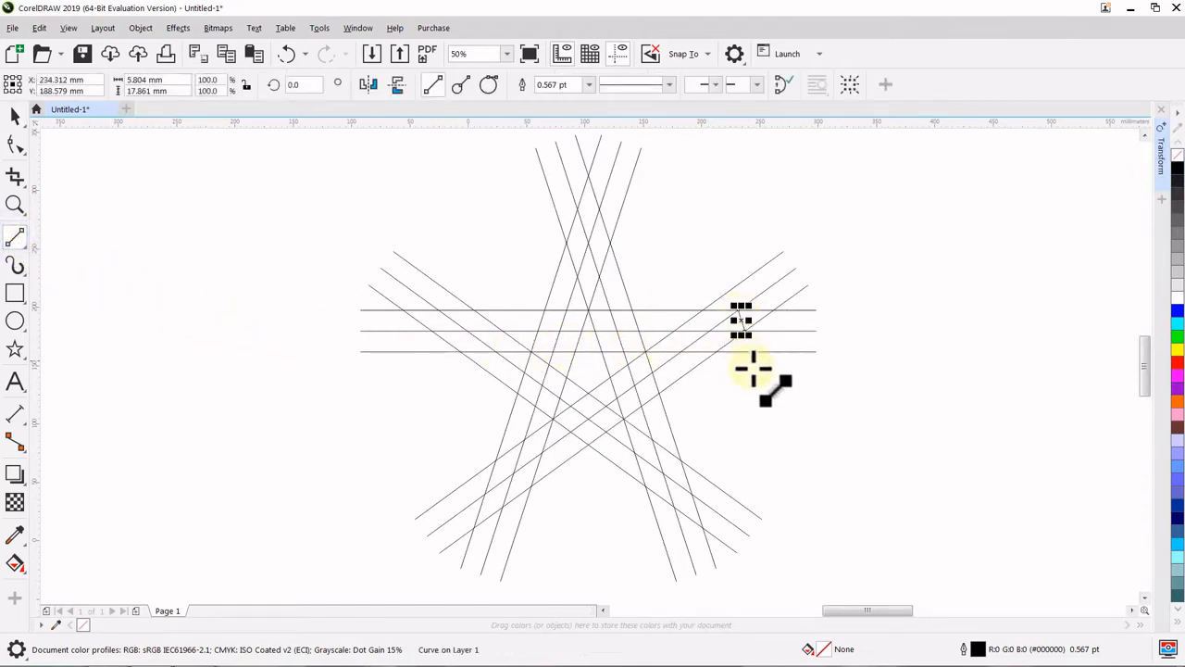
key(space)
click(755, 376)
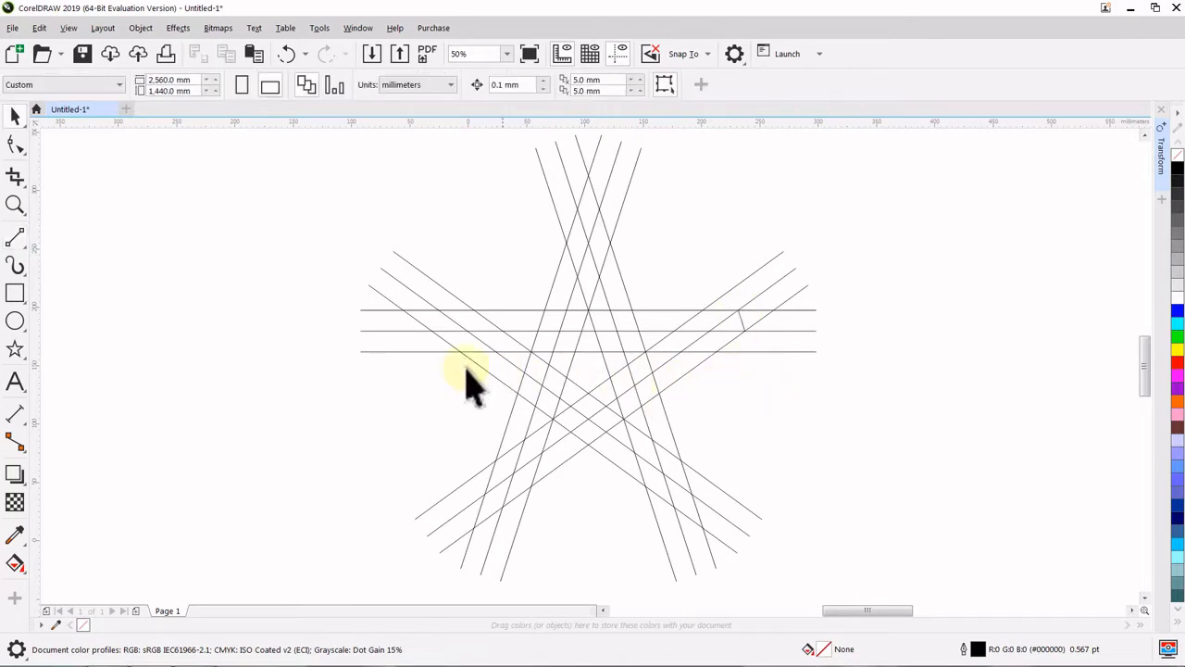
- Remove the diagonal segments crossing the band between the upper and middle horizontal lines in the right arm with Virtual Segment Delete
click(14, 176)
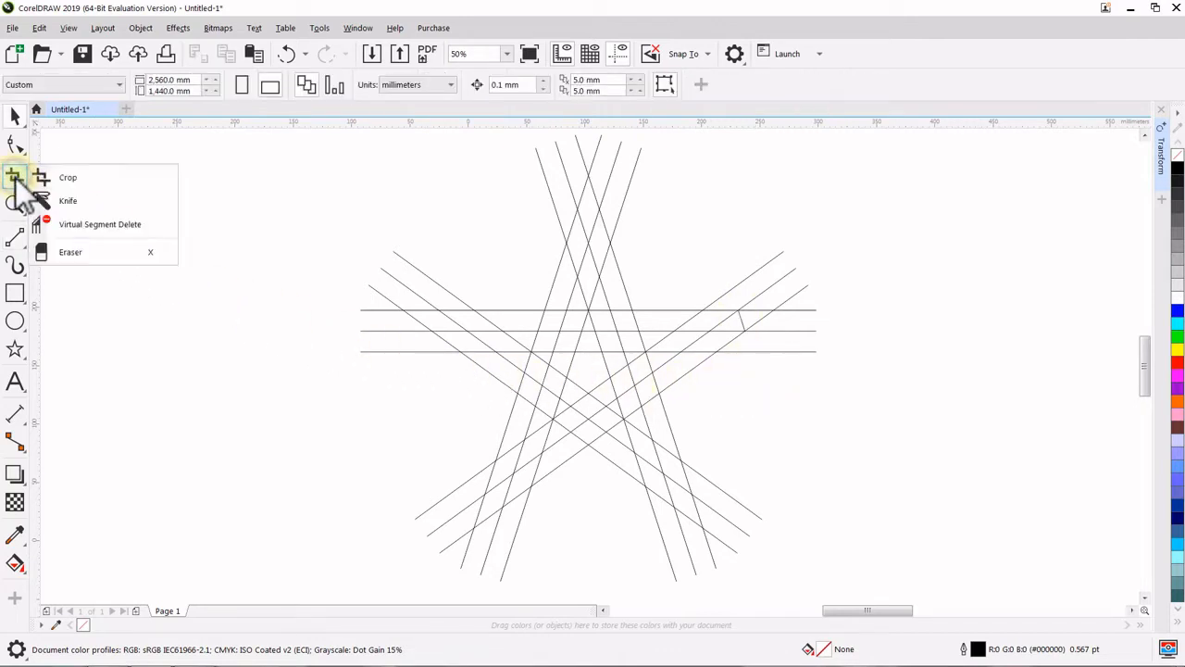
click(68, 221)
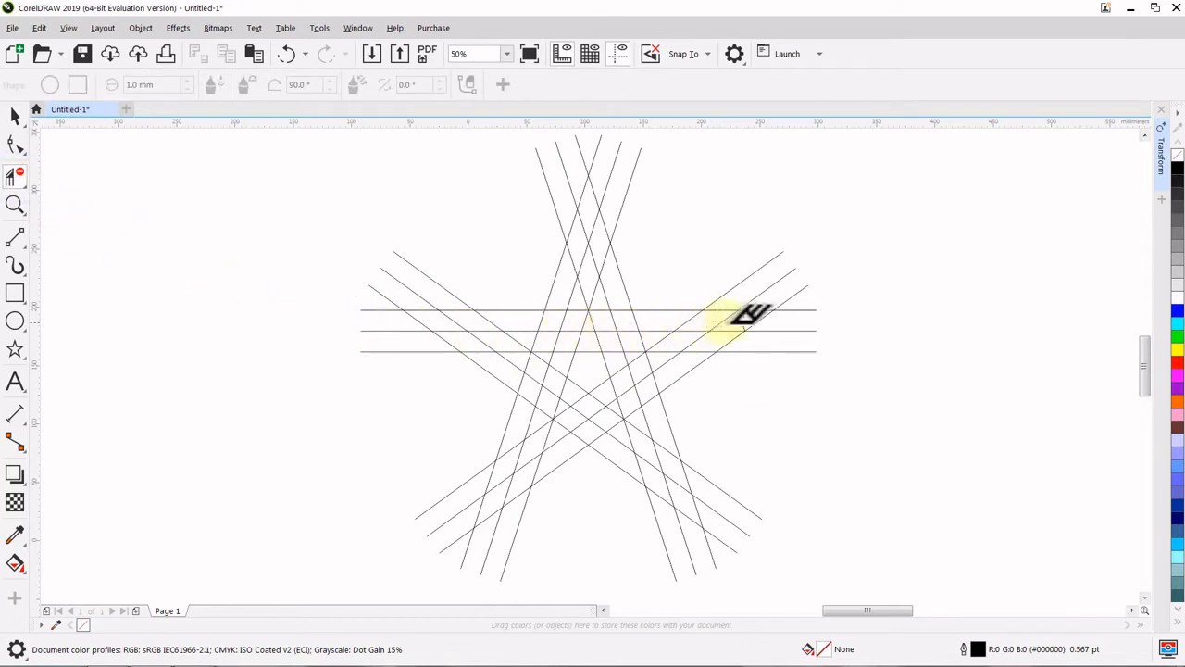
click(687, 311)
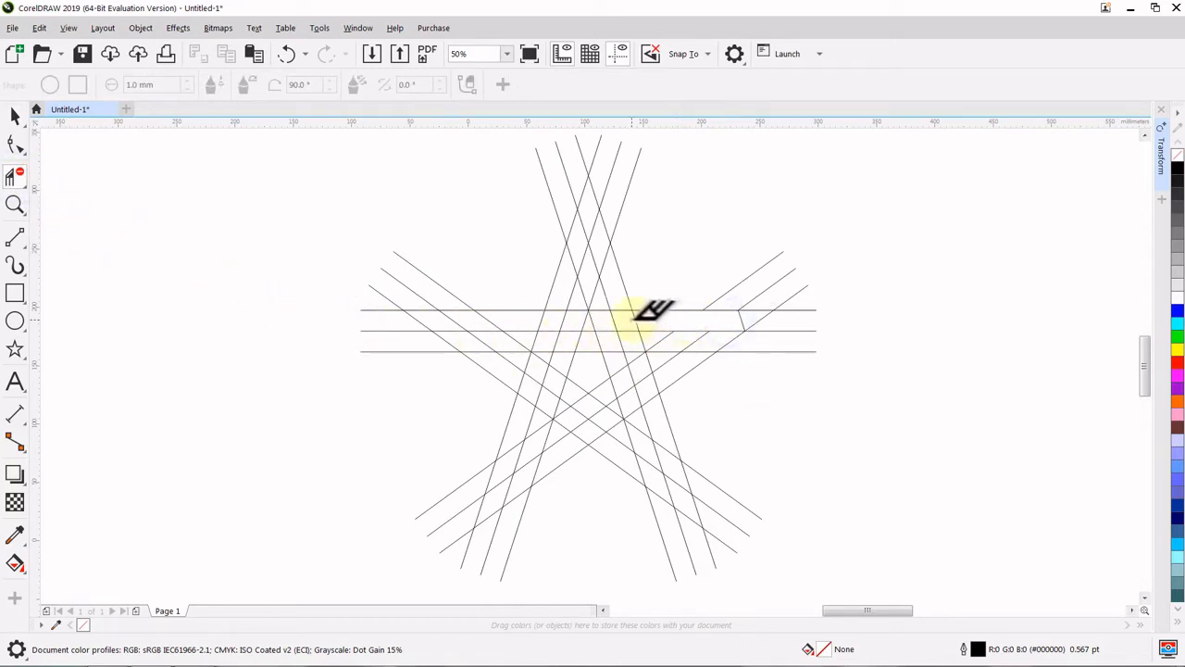
click(636, 320)
click(614, 320)
click(592, 322)
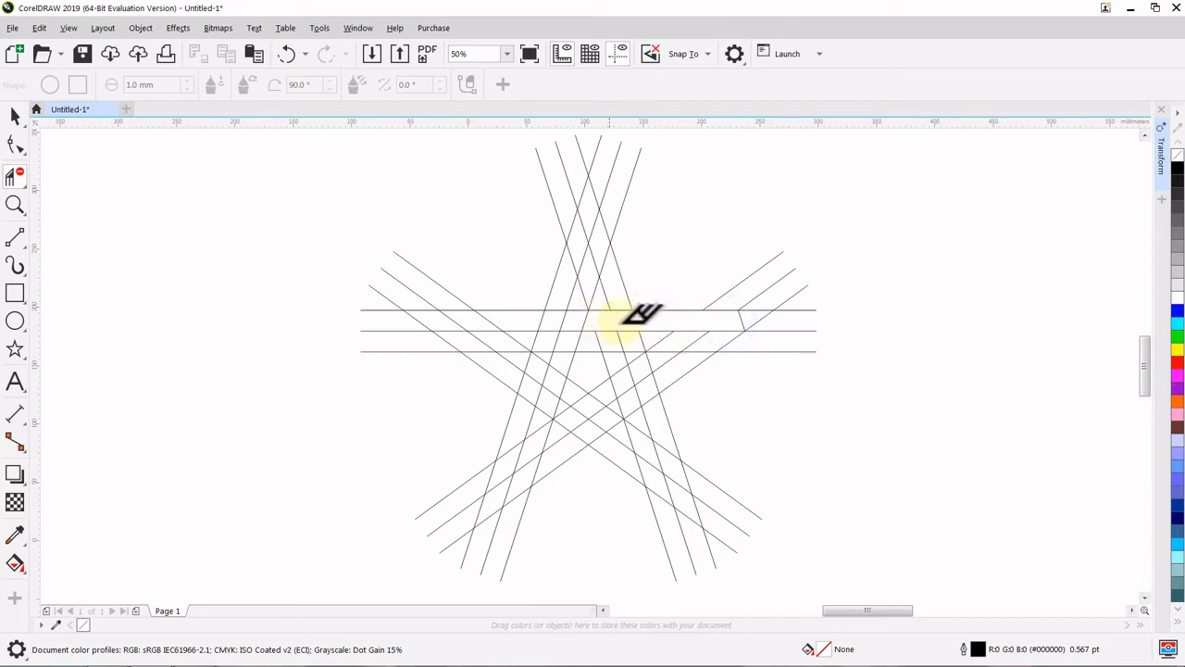
- Delete the diagonal segments between the middle and lower horizontal lines, and the lower line's segment between the right arm's two diagonals
click(710, 335)
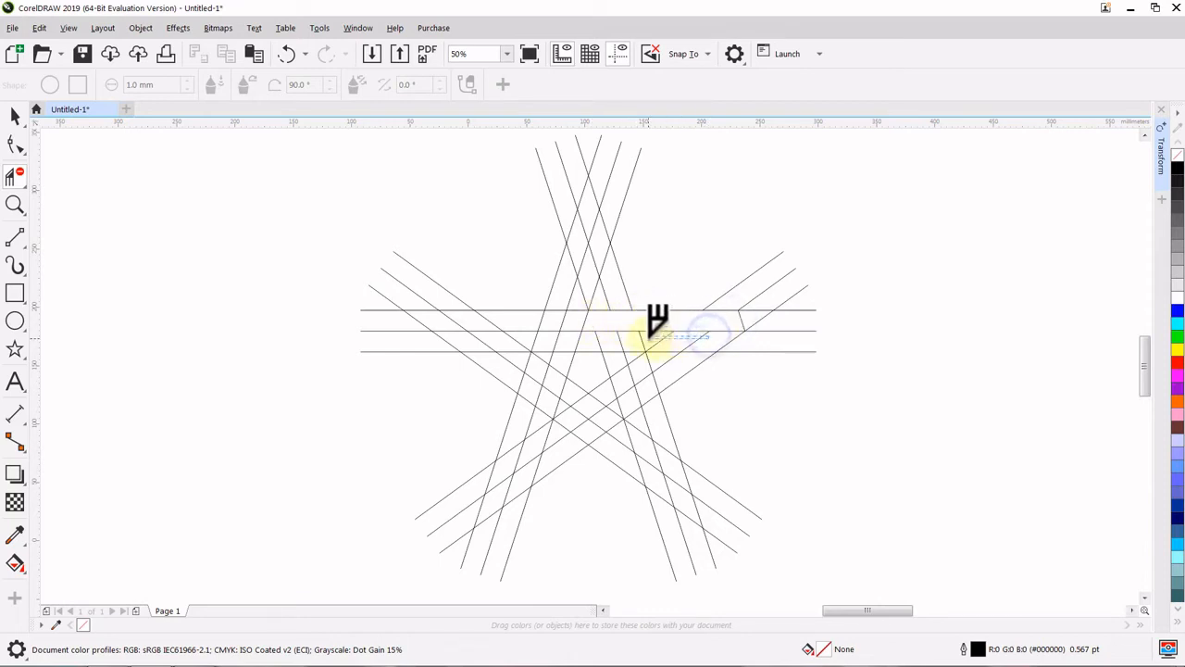
click(648, 336)
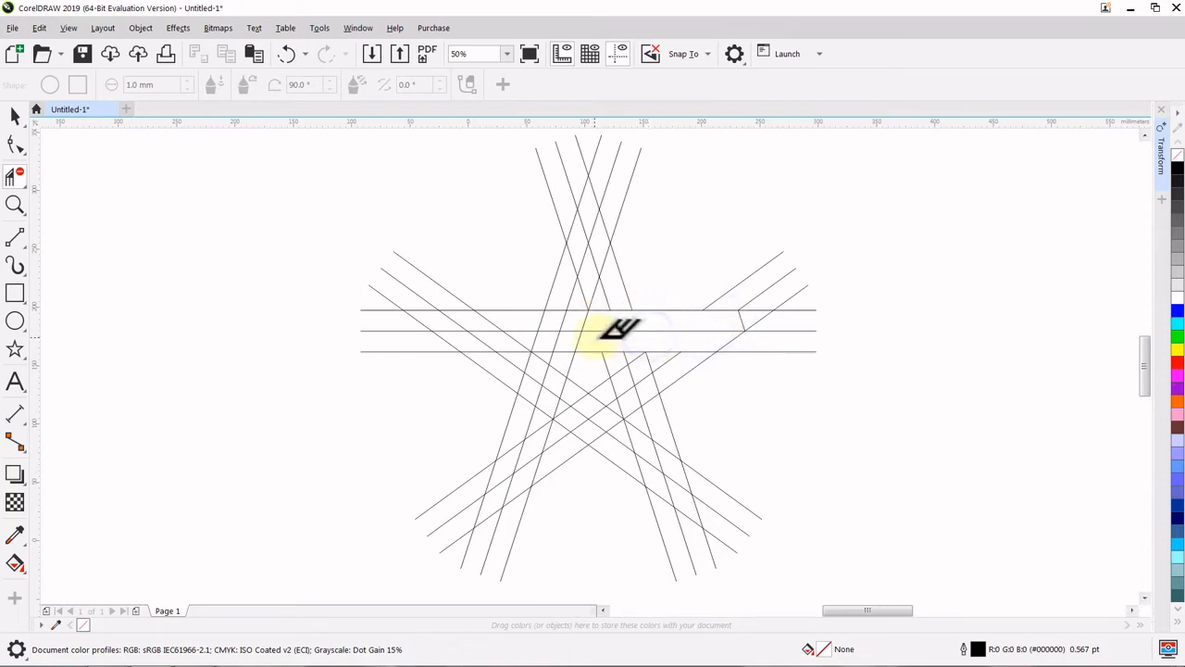
click(701, 344)
key(space)
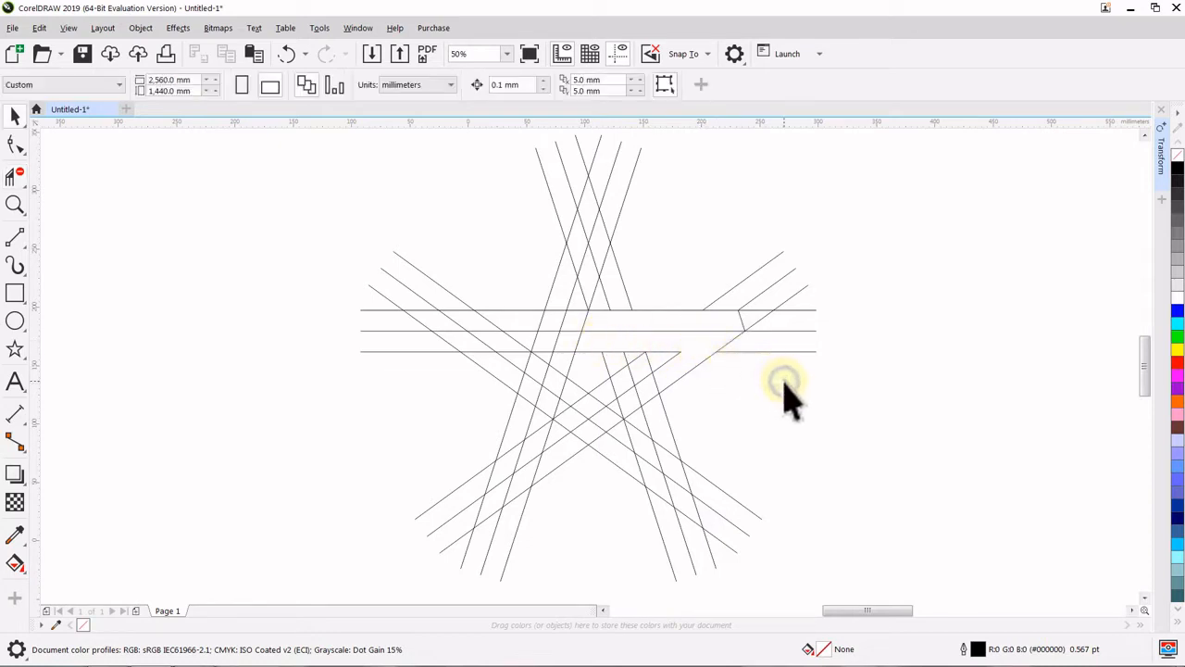
- Group all the lines of the star construction into one object
key(ctrl+a)
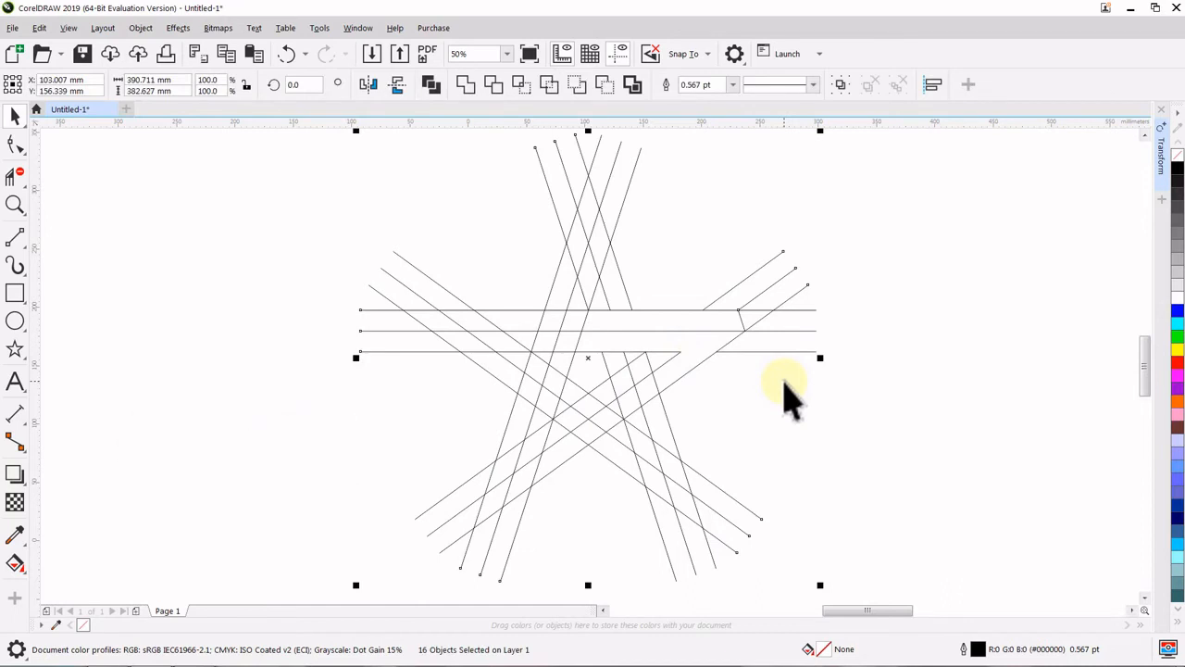
key(ctrl+g)
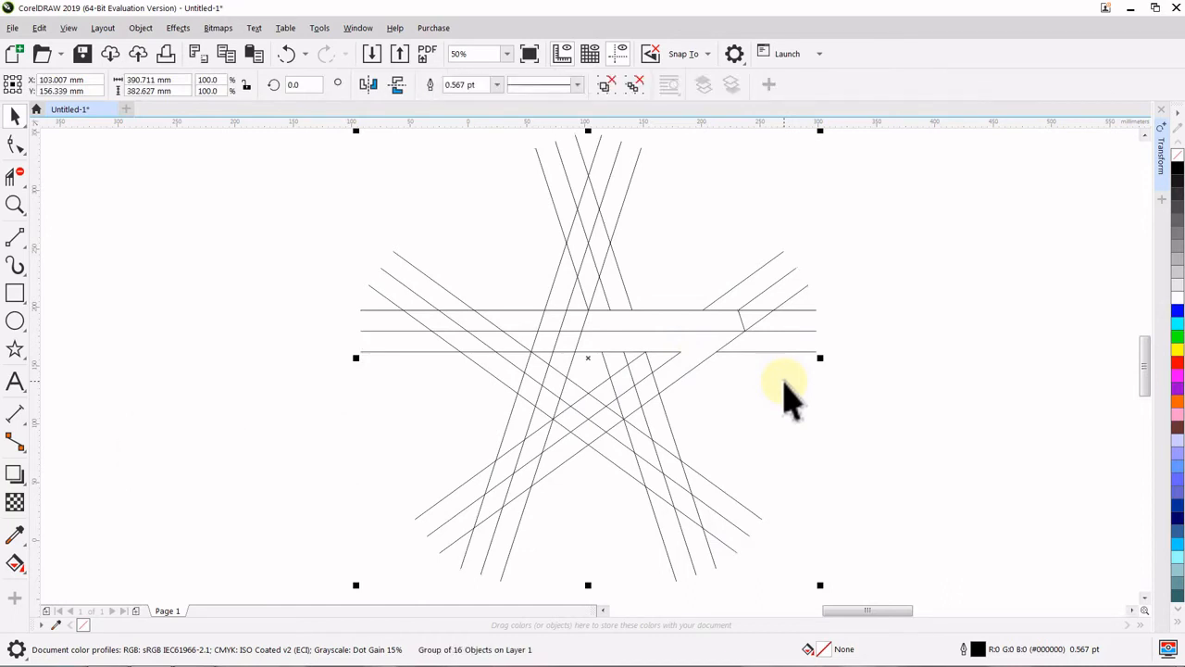
click(786, 398)
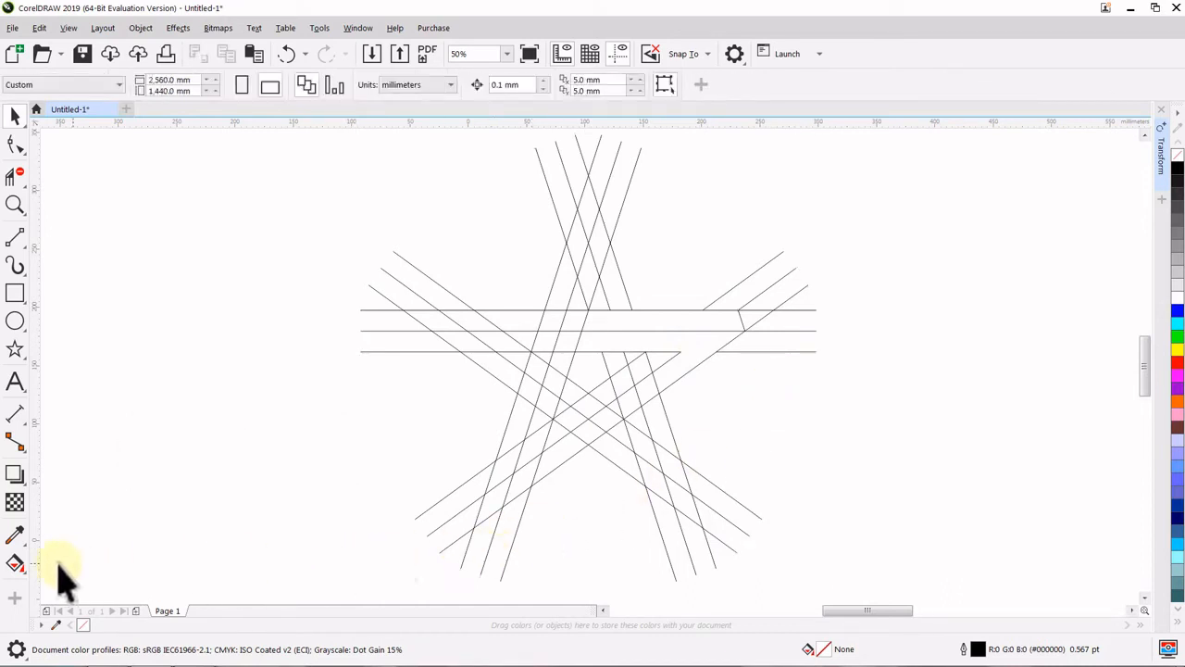
- Smart Fill the right arm's upper and lower bands and the small adjoining area green with a 0.5 pt black outline
click(15, 563)
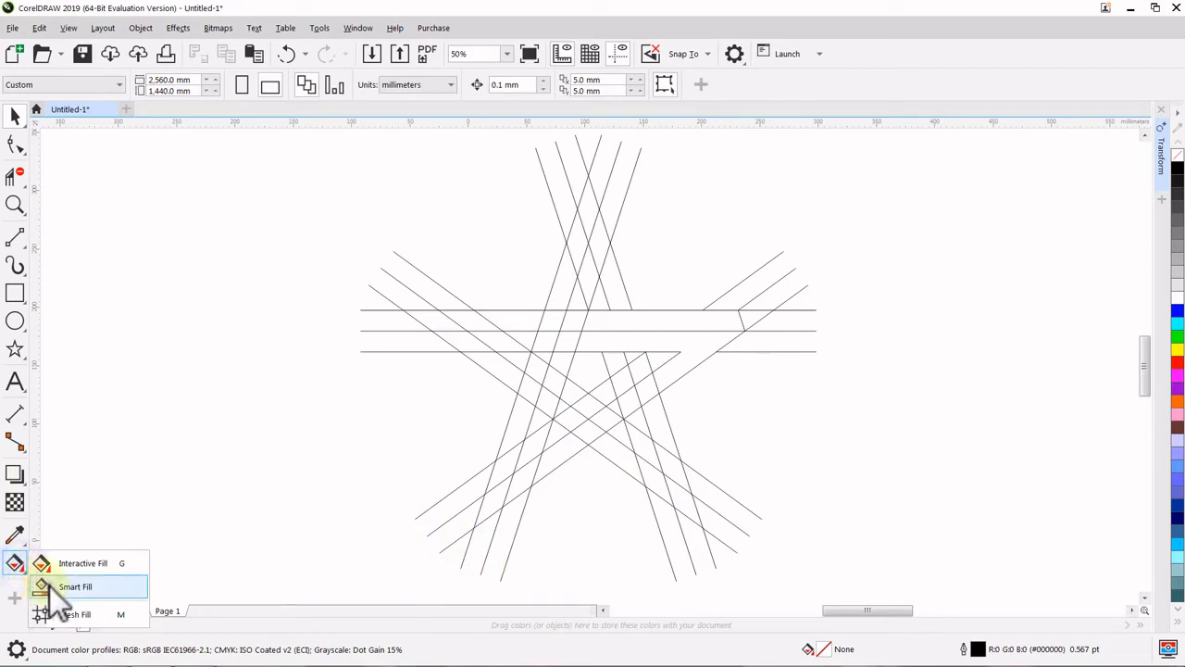
click(49, 586)
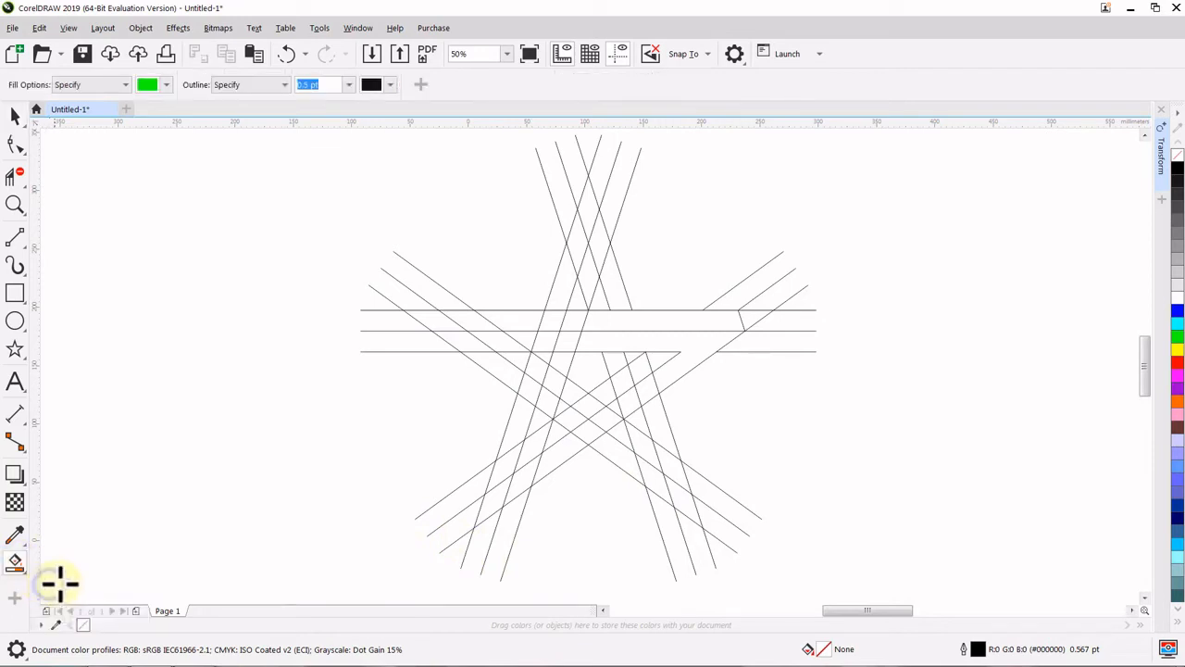
click(657, 360)
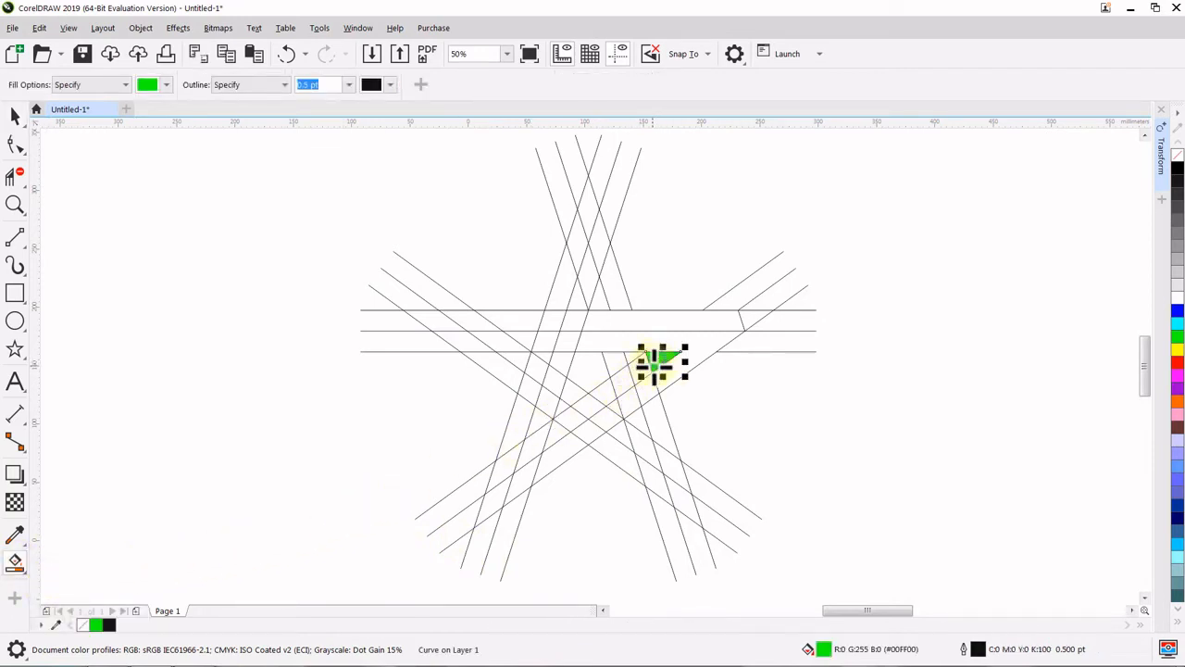
click(697, 341)
click(698, 322)
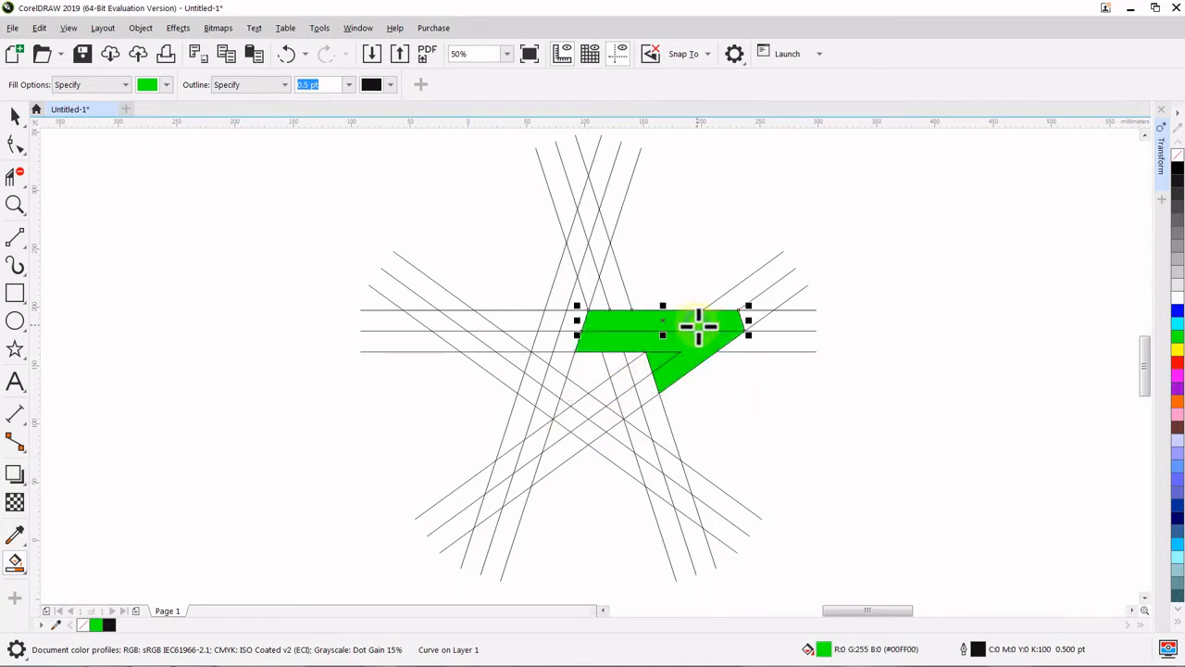
key(space)
click(767, 421)
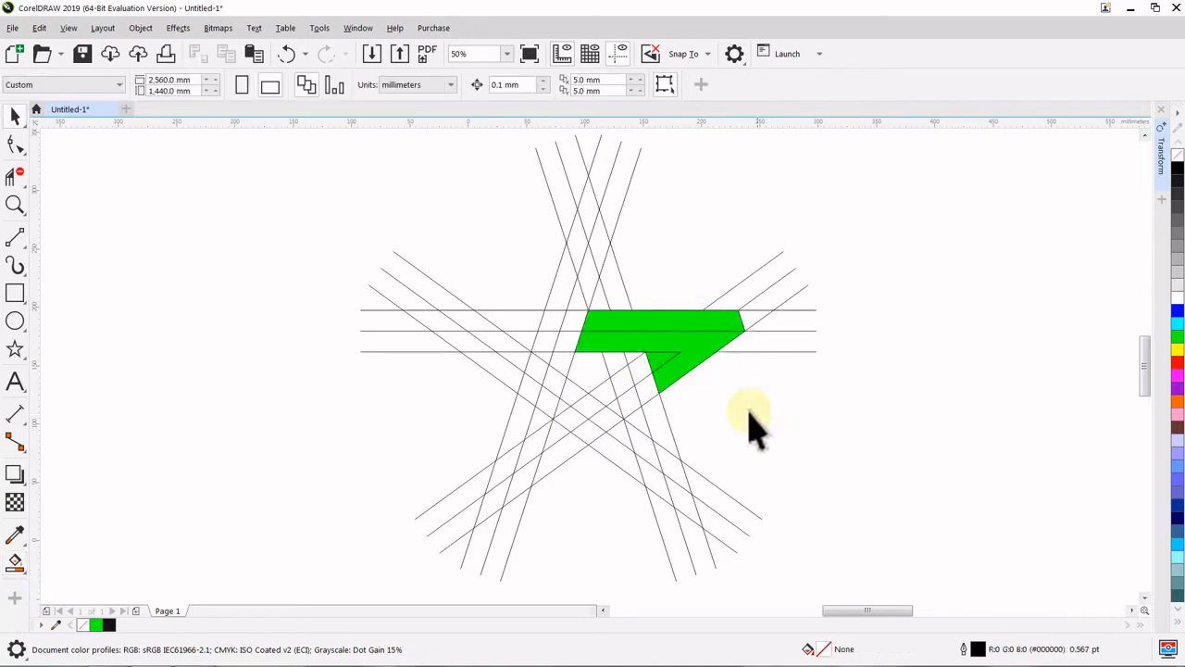
- Draw two lines from corners of the star's central pentagon to the midpoints of their opposite edges, crossing at its centre
click(14, 204)
drag(751, 257, 528, 428)
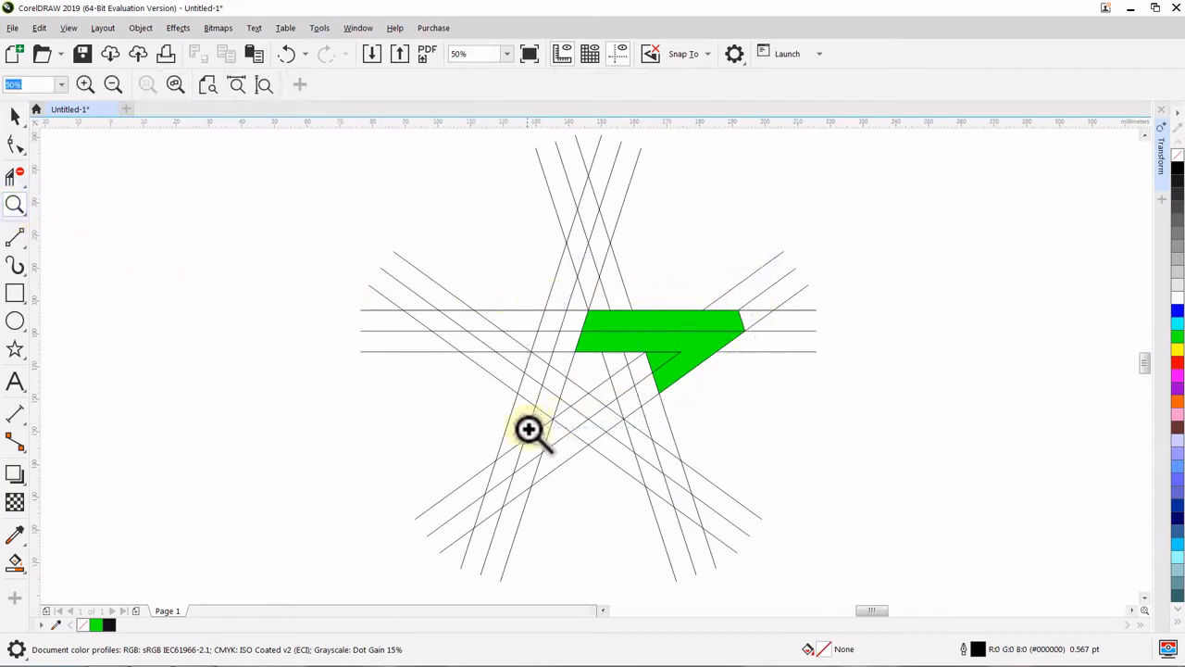
key(space)
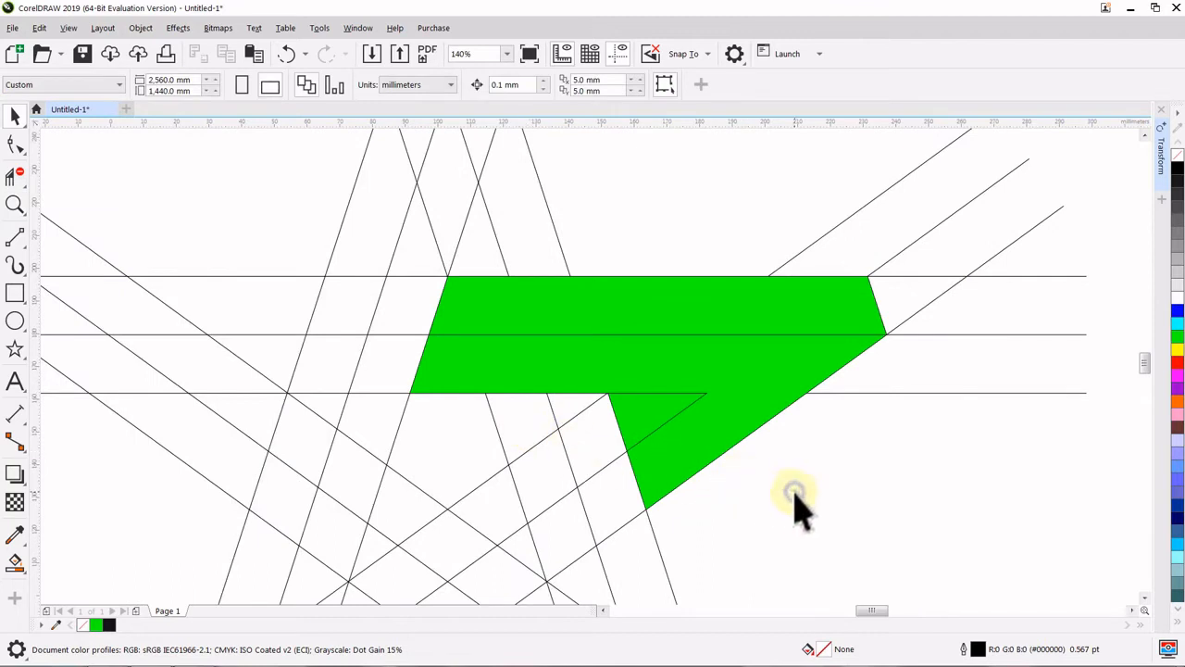
click(13, 241)
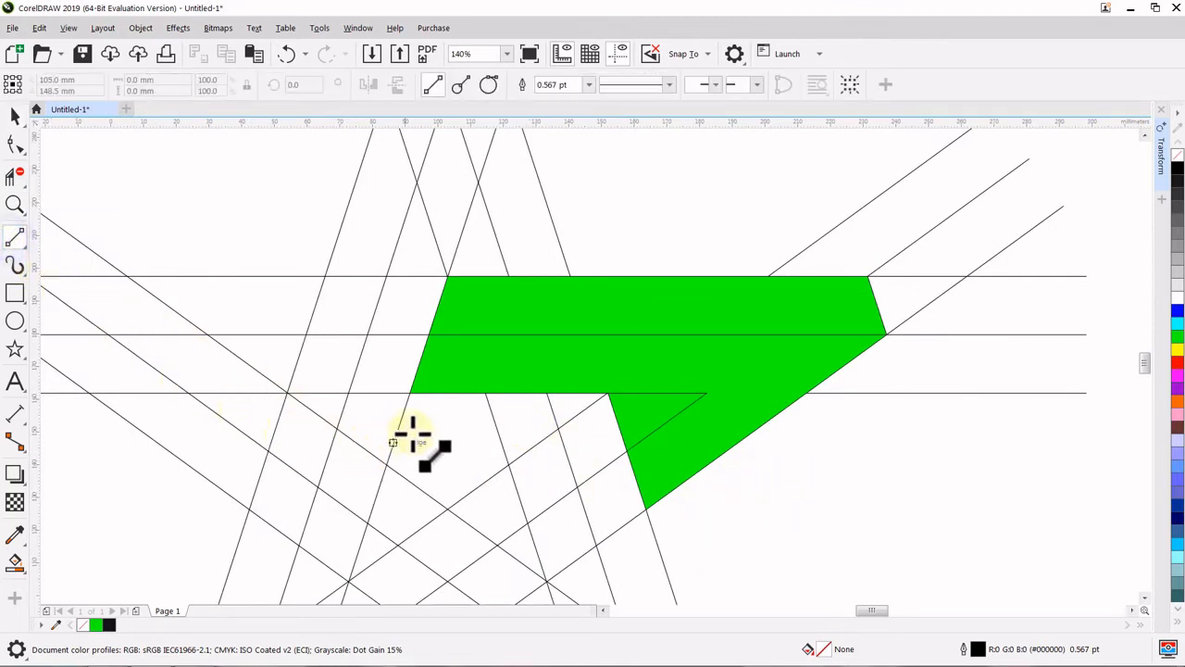
drag(410, 394, 395, 426)
key(Escape)
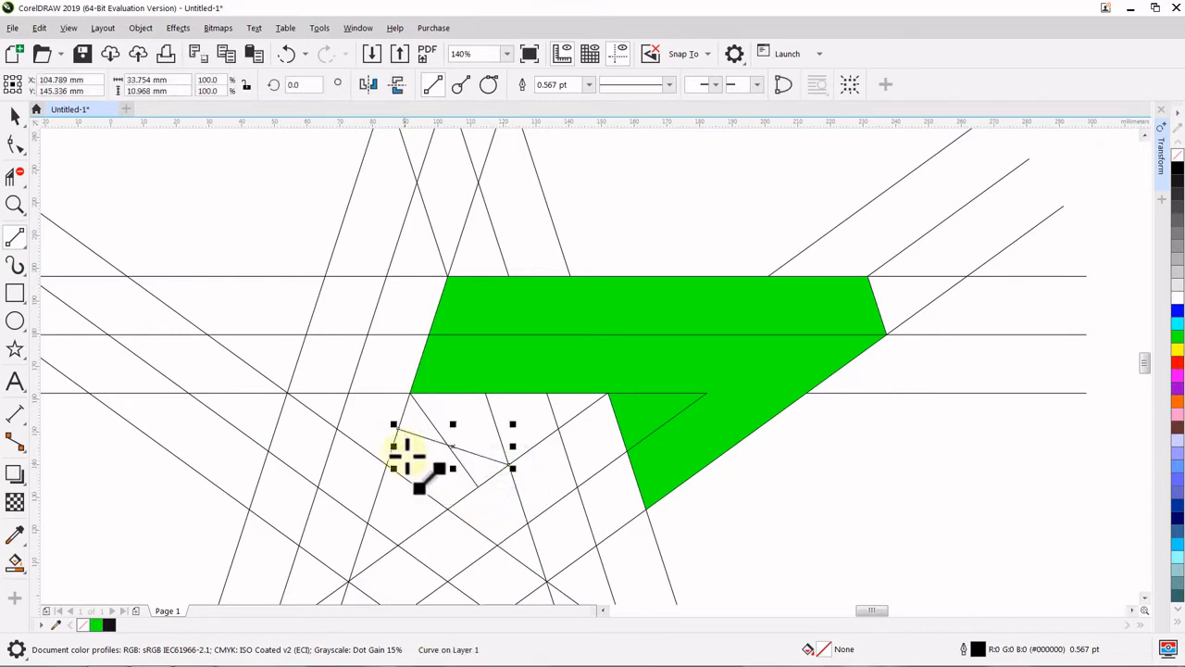
- Move the rotation centres of the small green triangle and the lower green piece onto the crossing of the two helper lines
key(Escape)
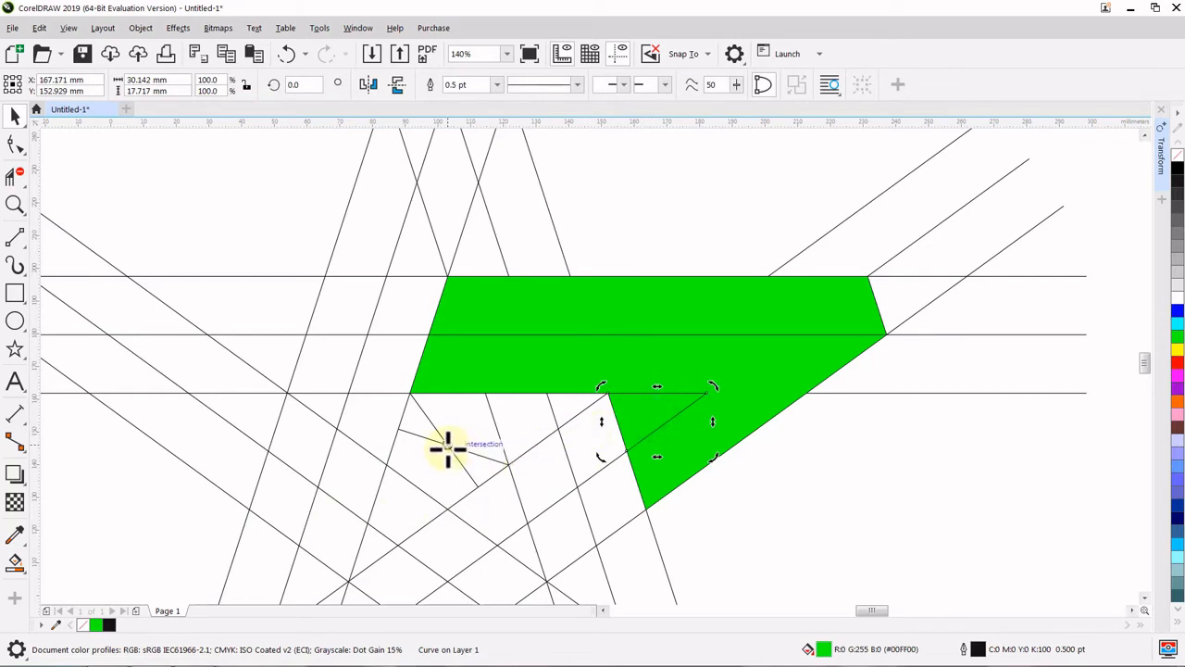
click(727, 500)
click(728, 412)
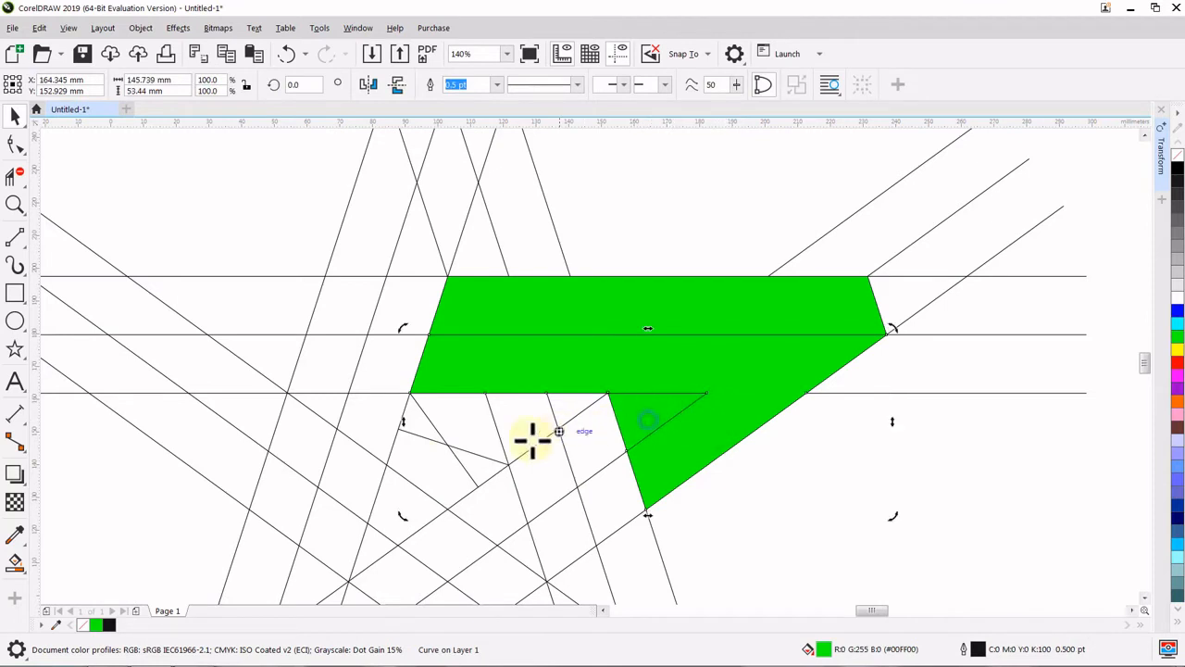
drag(451, 445, 448, 445)
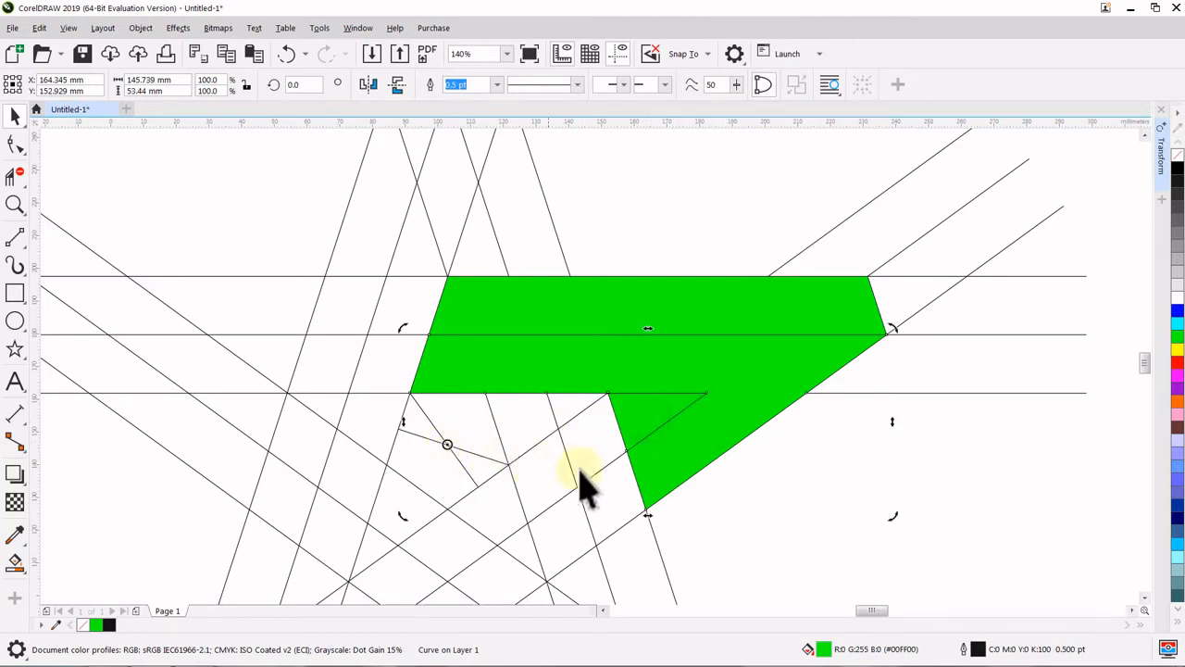
click(751, 503)
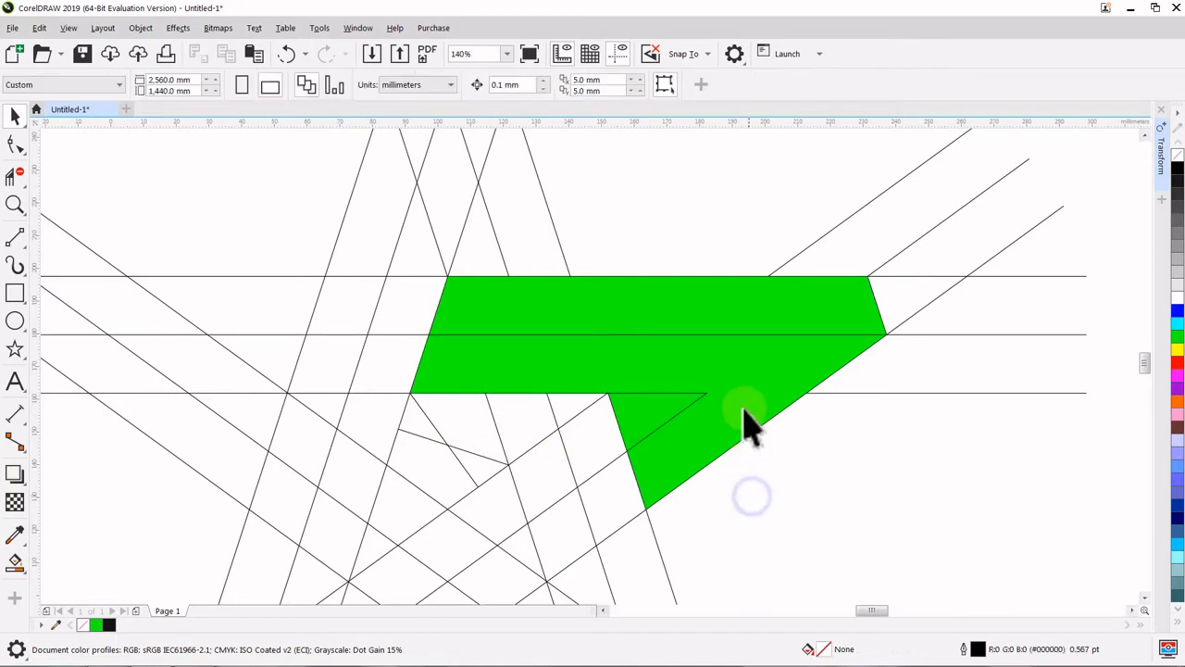
- Move the upper green band's rotation centre onto the crossing of the two helper lines
click(674, 325)
click(630, 319)
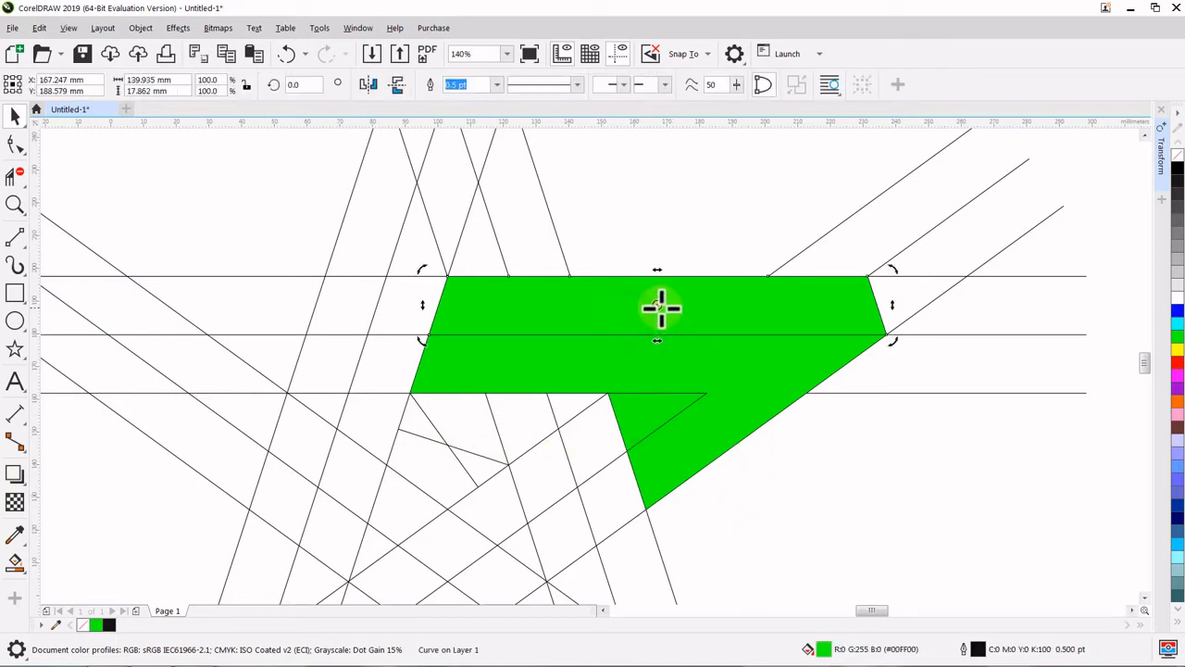
drag(660, 307, 553, 417)
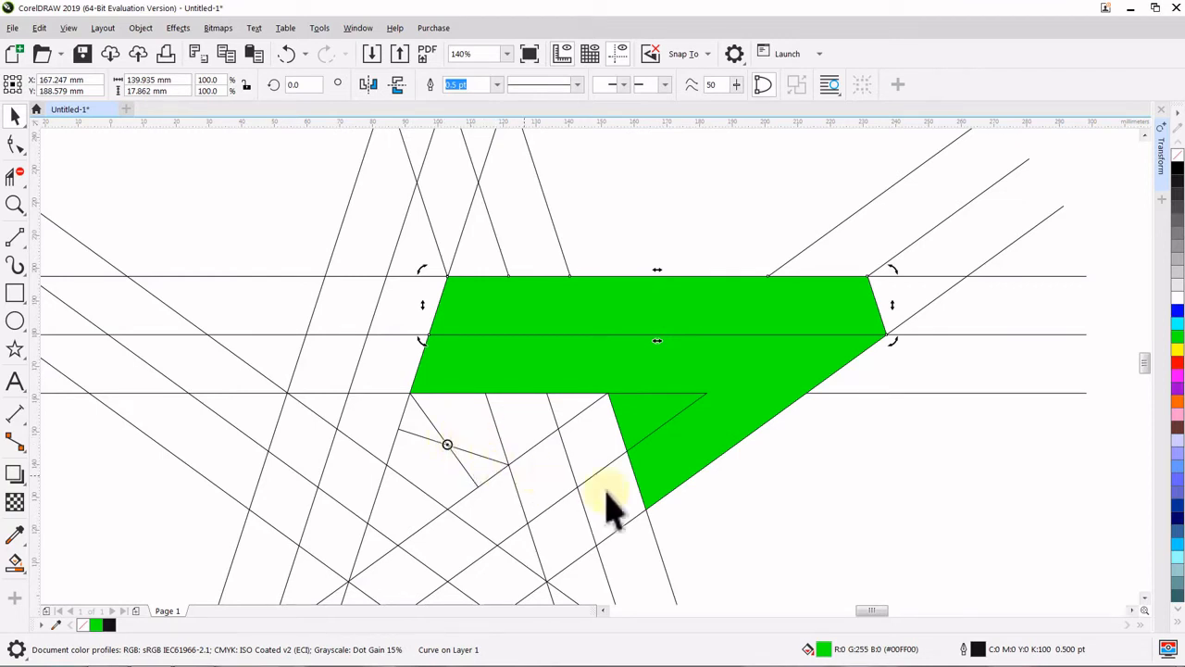
click(732, 505)
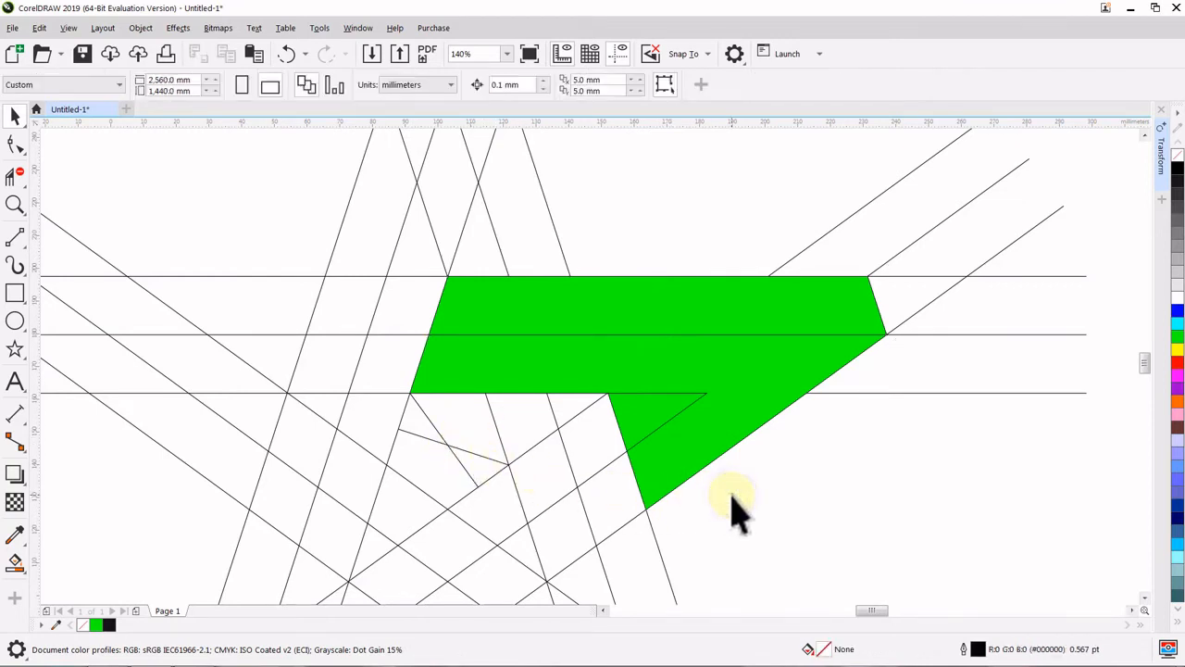
- Delete the grouped star construction lines and the two crossing helper lines, keeping only the green shapes
click(602, 548)
key(Delete)
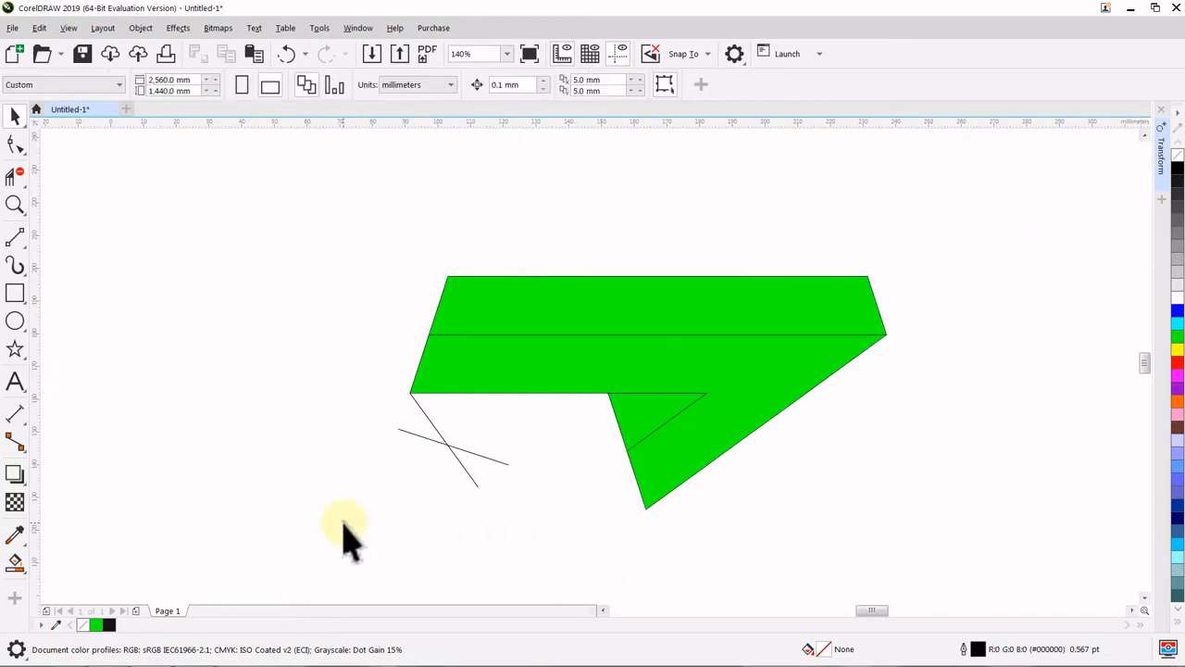
drag(344, 525, 516, 361)
key(Delete)
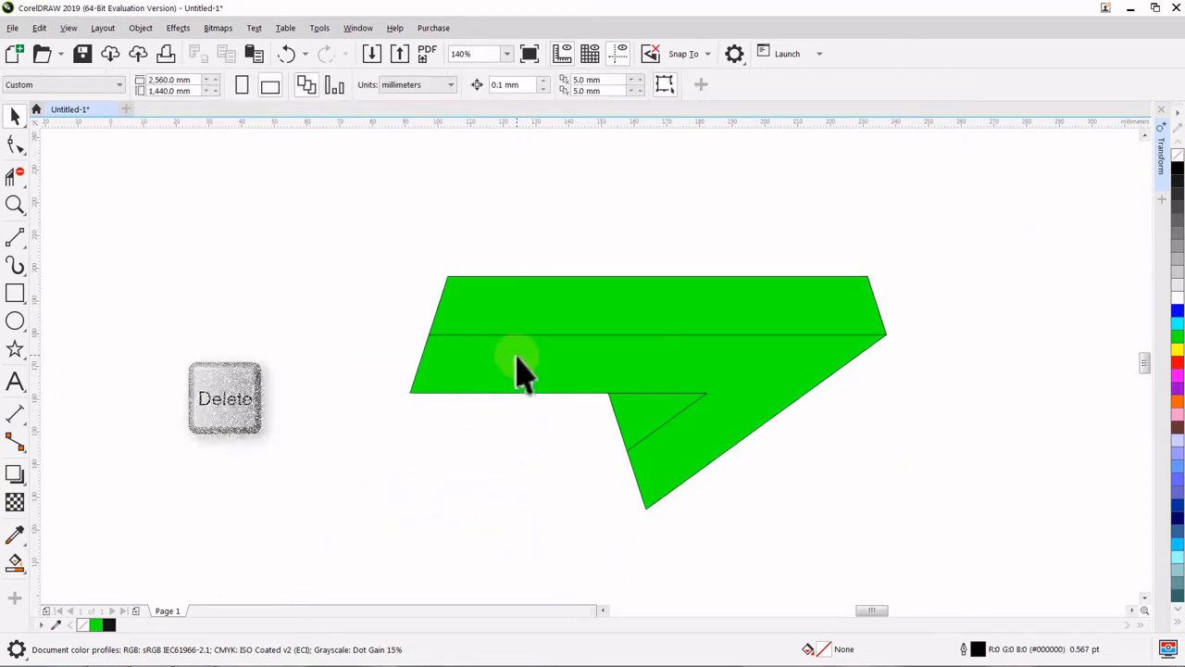
- Apply a linear fountain fill along the upper band's top edge, from brown at the left corner to gold at the right corner
click(543, 317)
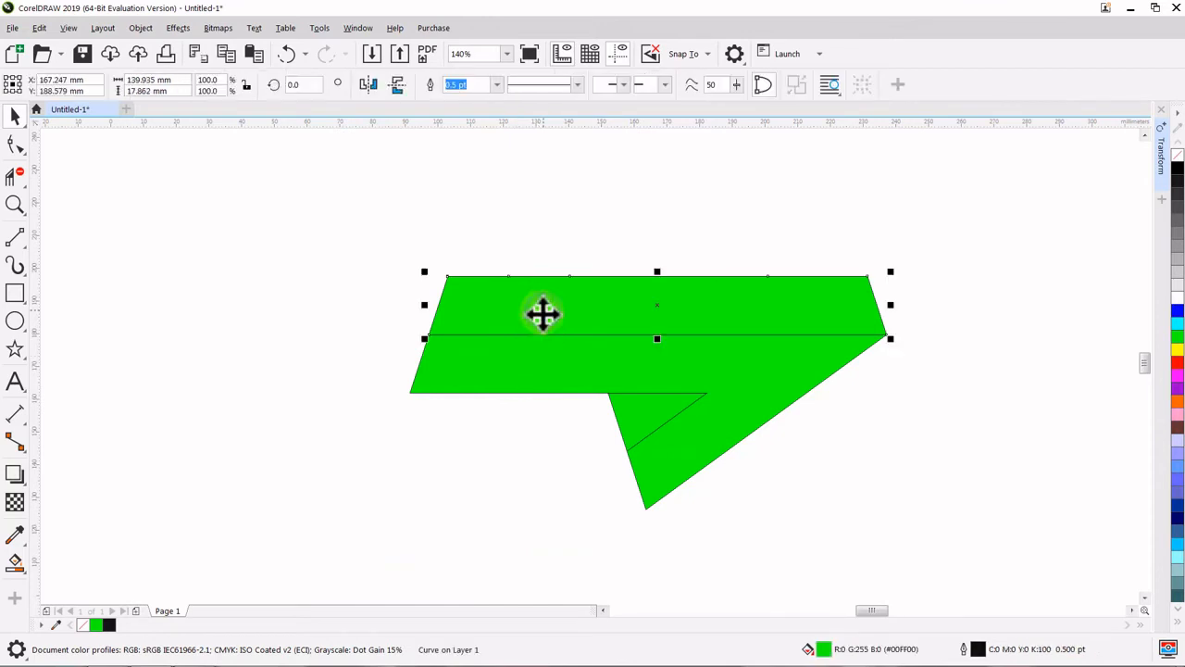
click(25, 561)
click(64, 562)
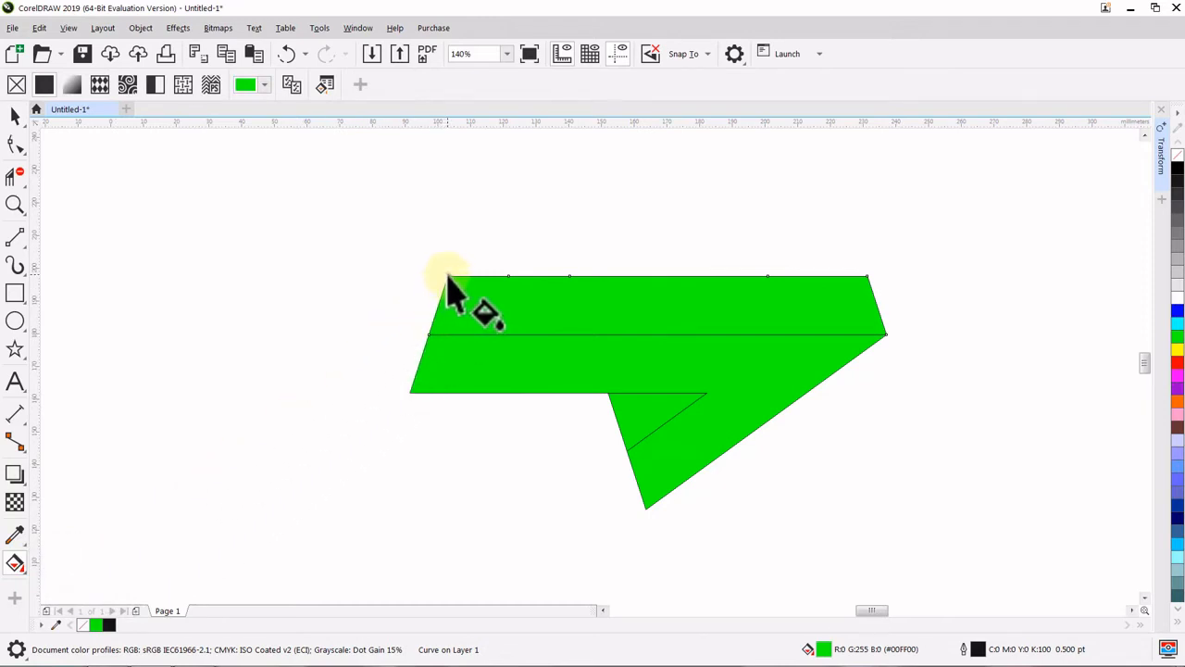
drag(447, 275, 868, 276)
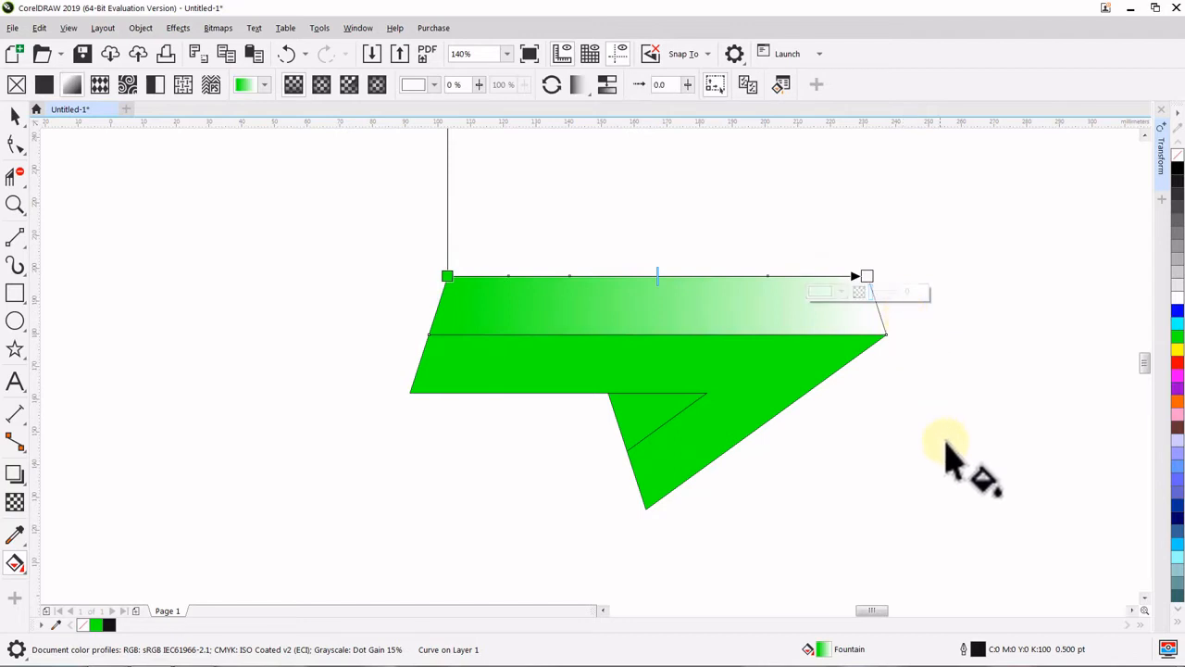
click(1179, 619)
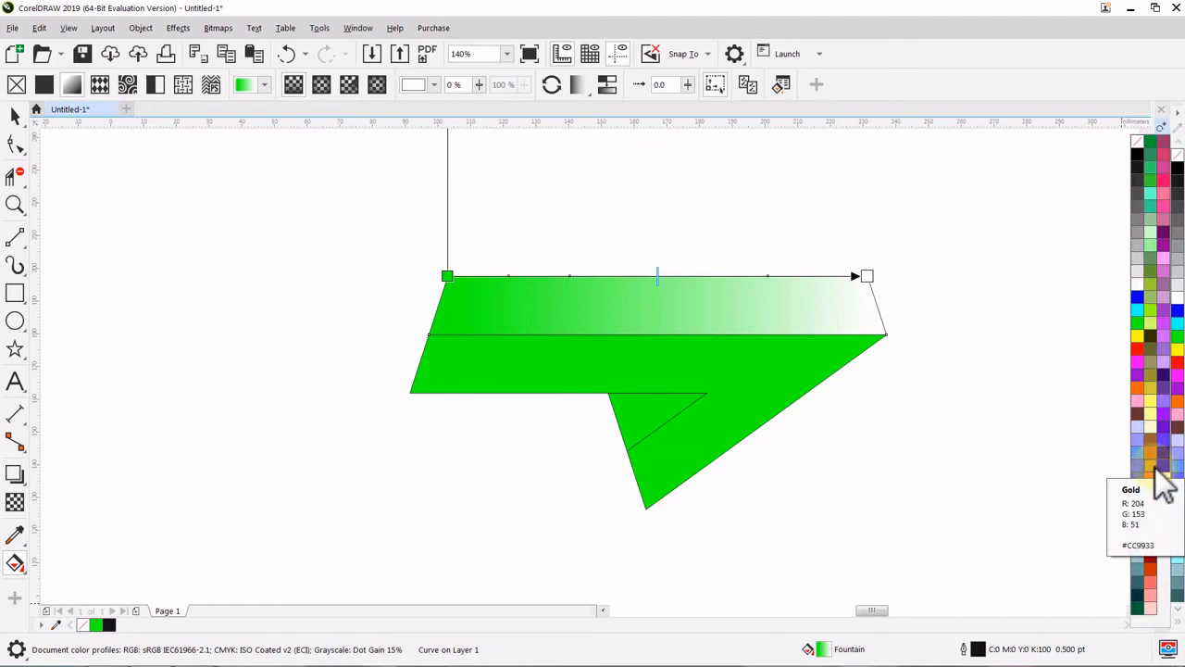
drag(1159, 470, 870, 280)
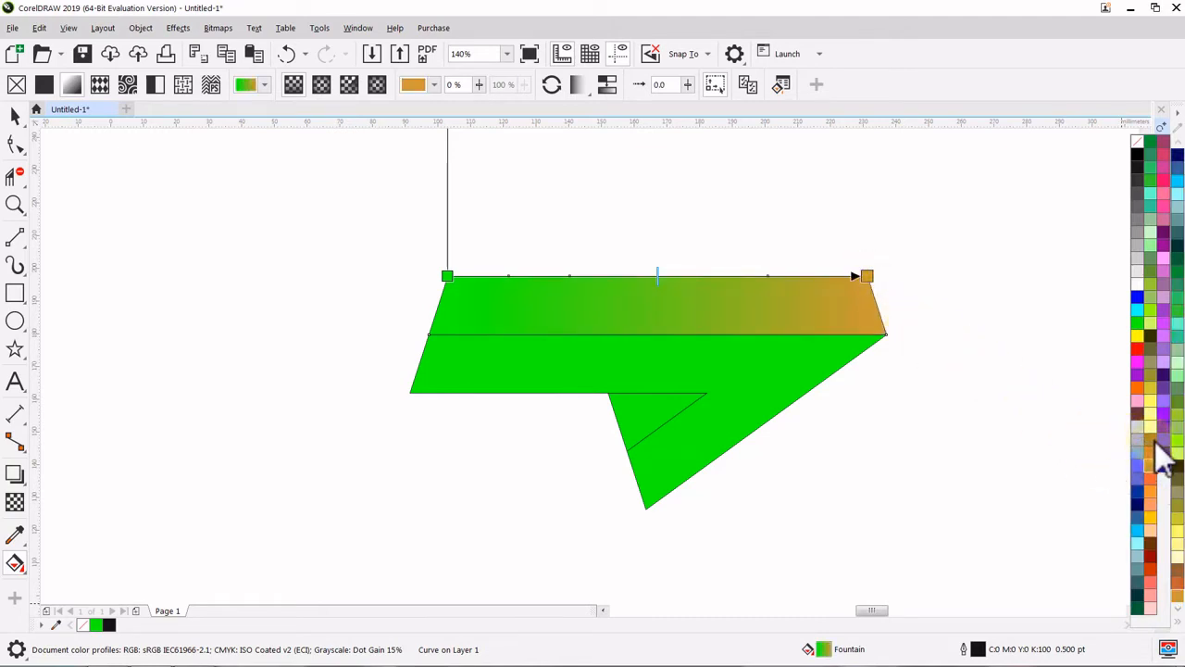
drag(1155, 446, 450, 283)
key(space)
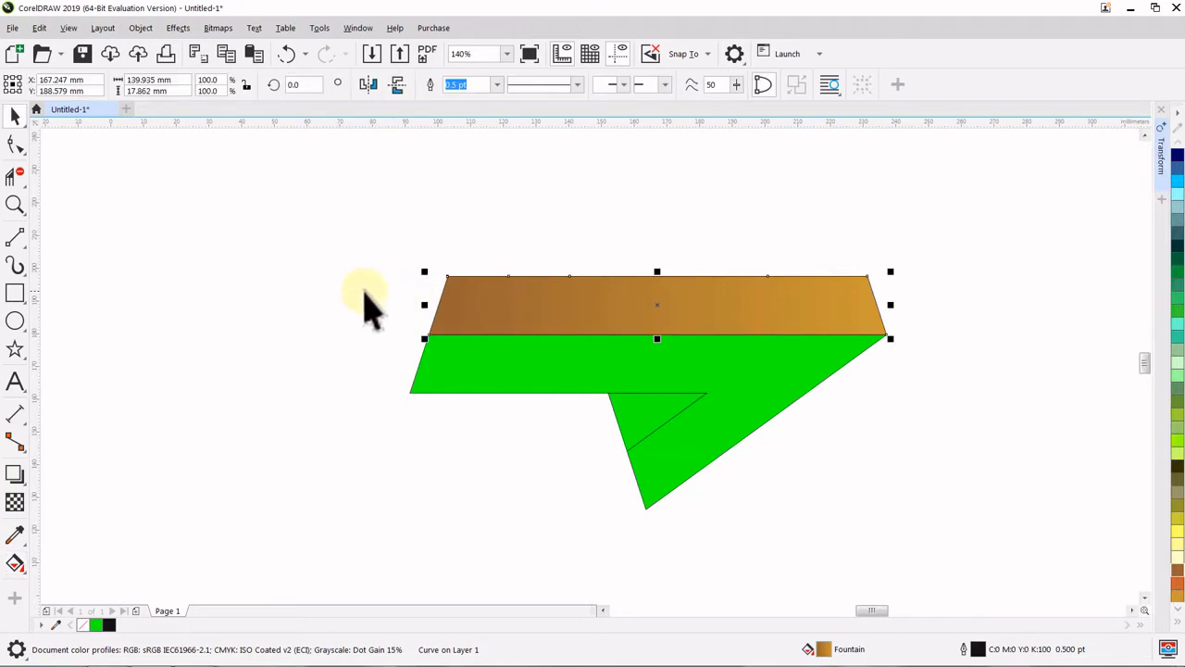
- Remove the outline from the brown-to-gold upper band by setting its width to None
click(489, 297)
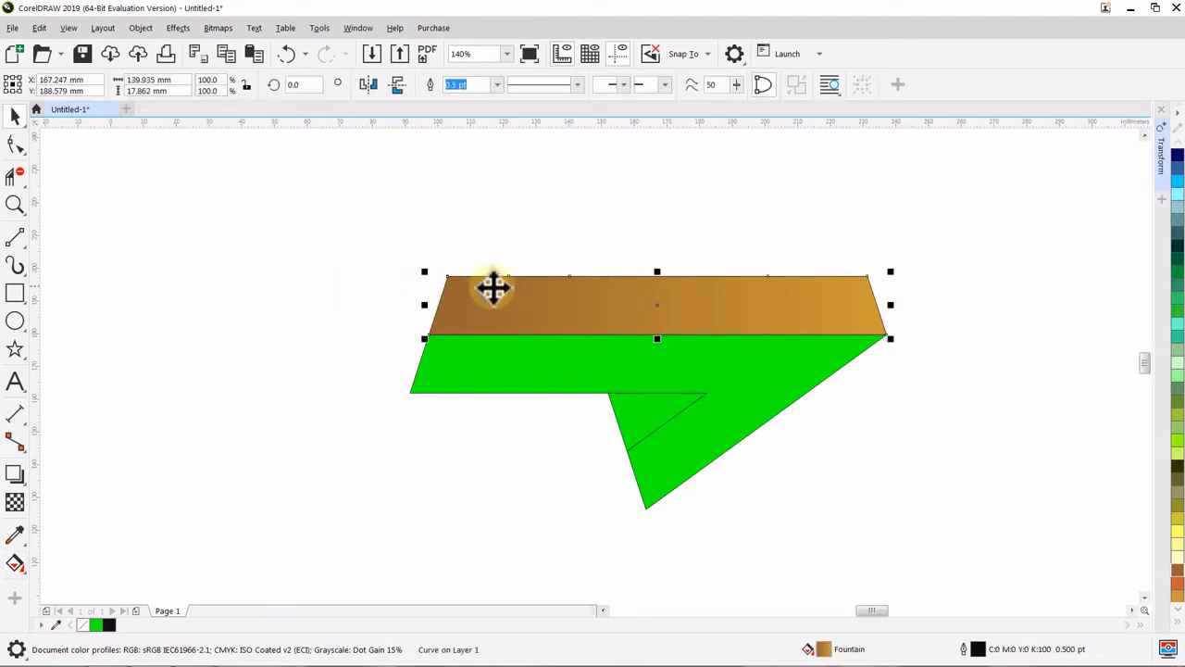
click(497, 84)
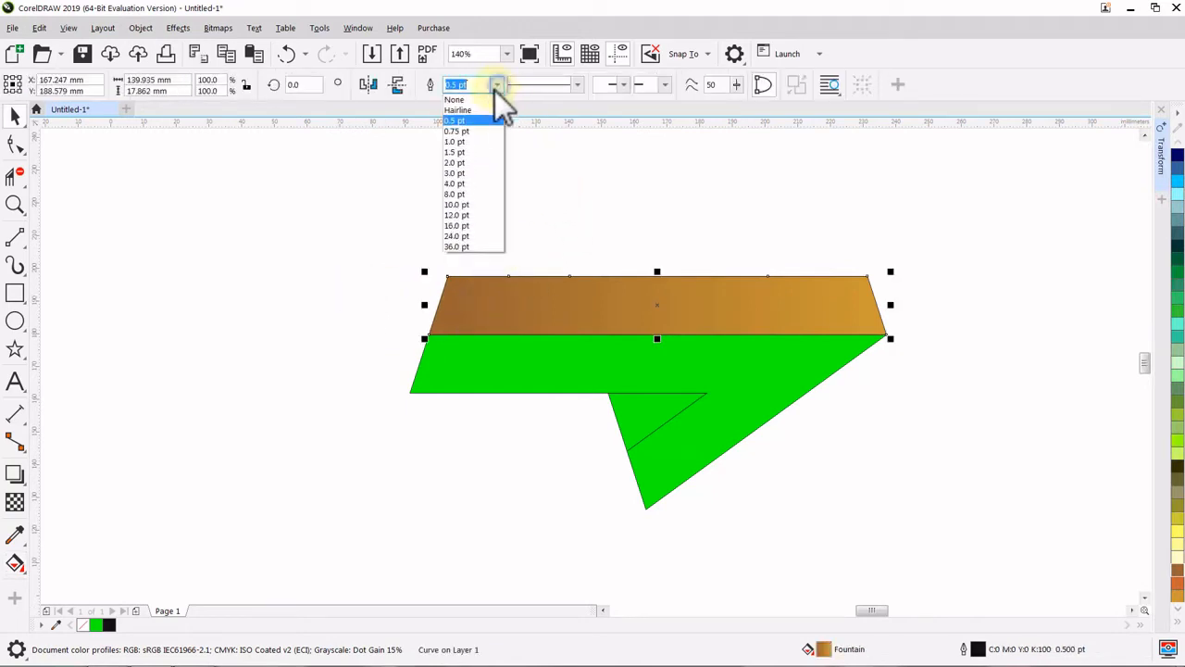
click(481, 104)
click(347, 222)
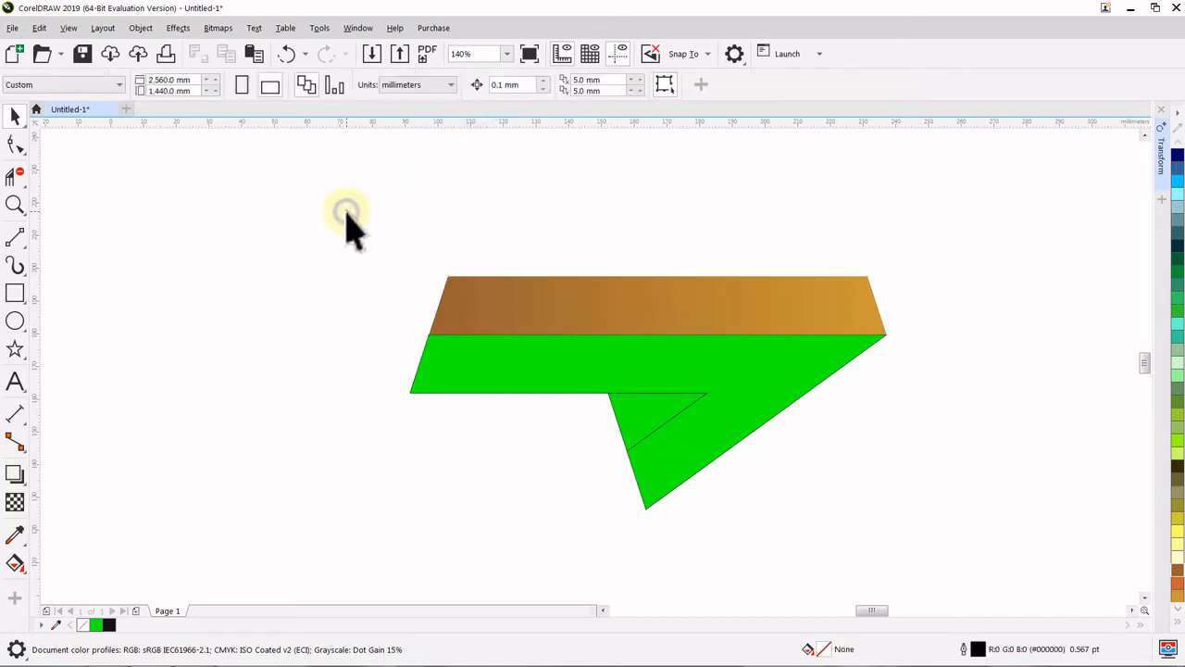
- Apply a linear fountain fill along the lower piece's top edge, from gold at the left corner to yellow at the right corner
click(465, 372)
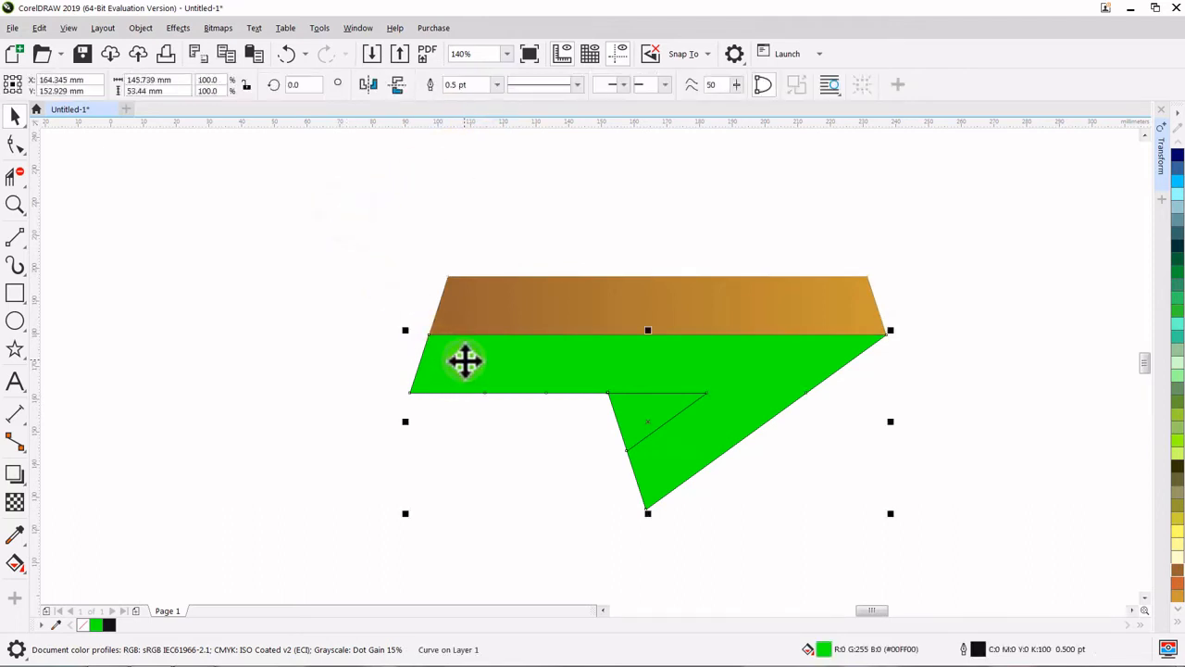
click(14, 564)
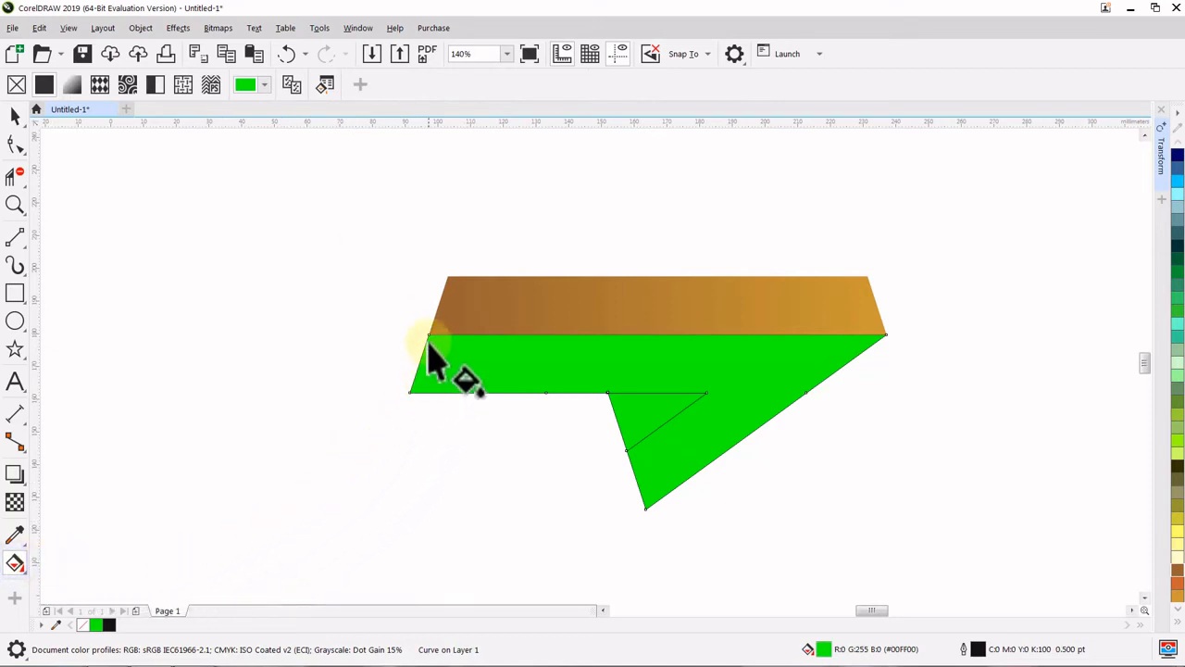
drag(428, 336, 886, 335)
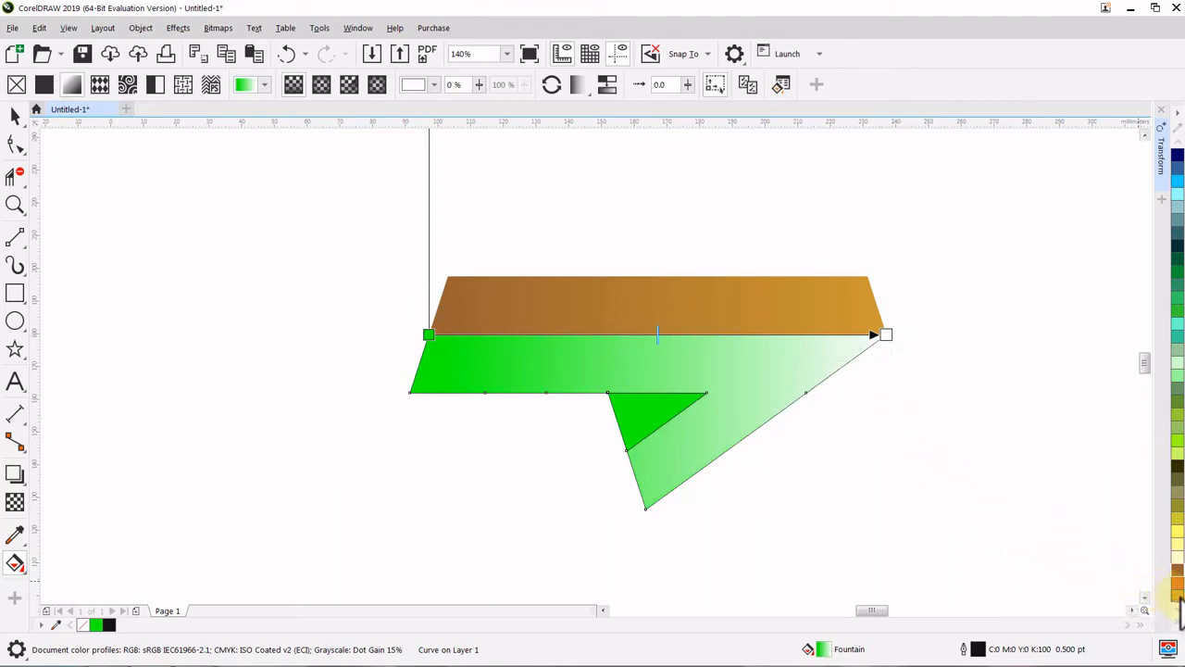
drag(1178, 595, 431, 336)
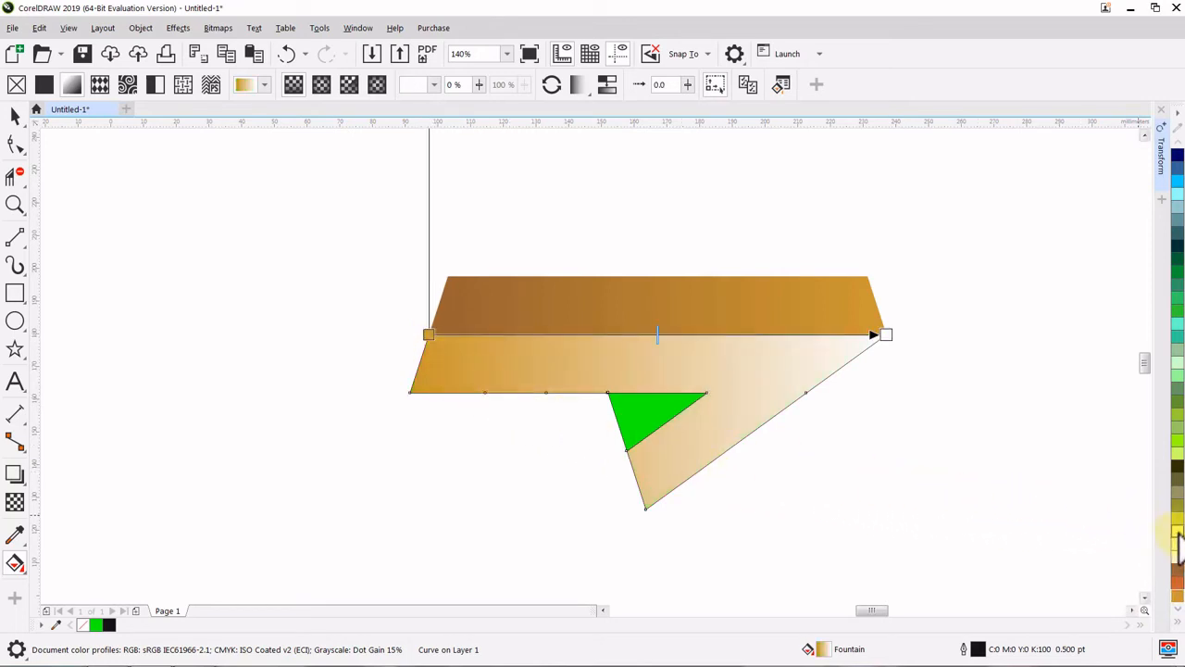
drag(1180, 535, 886, 333)
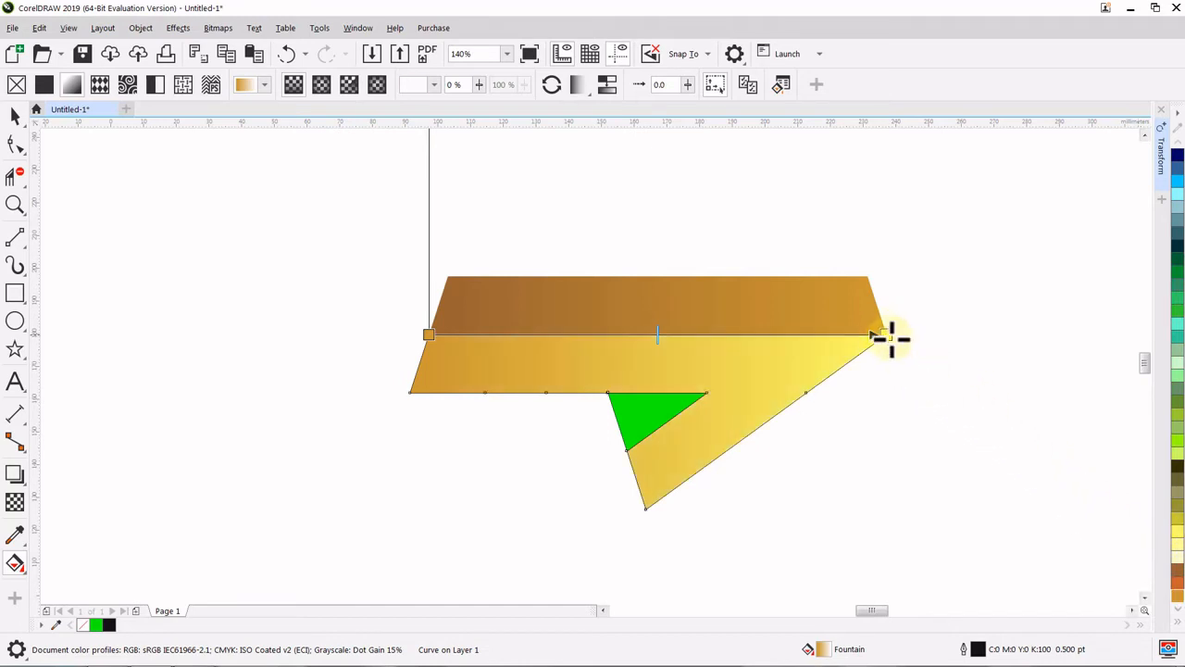
key(space)
click(924, 375)
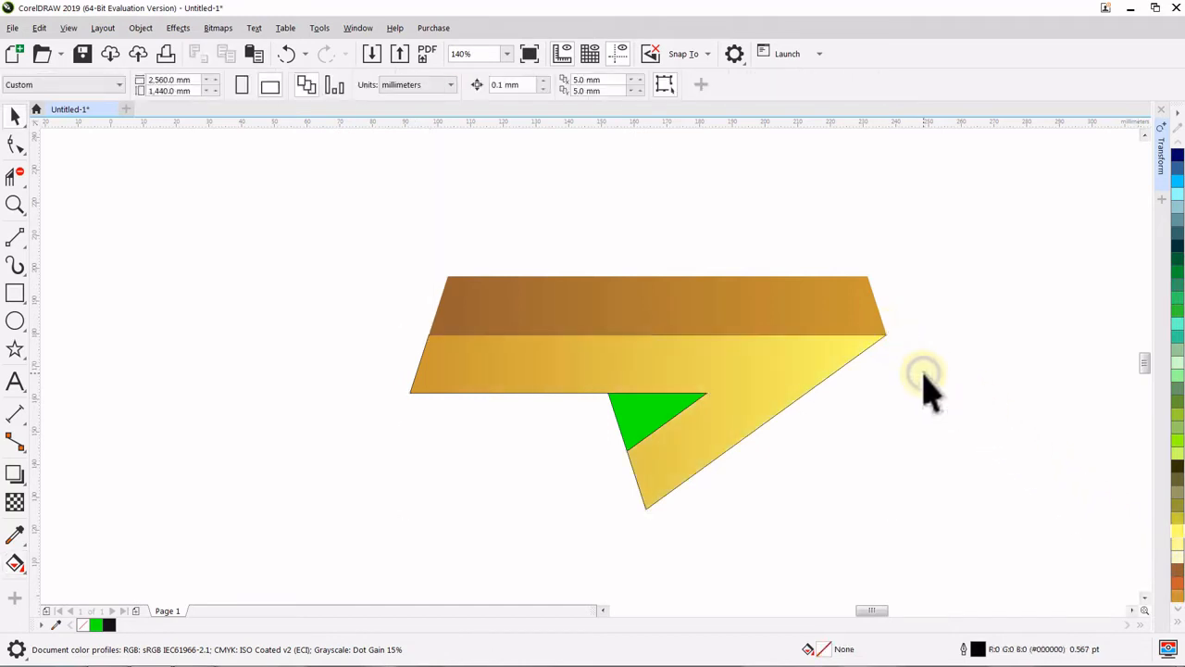
- Set the gold-to-yellow lower piece's outline width to None
click(719, 369)
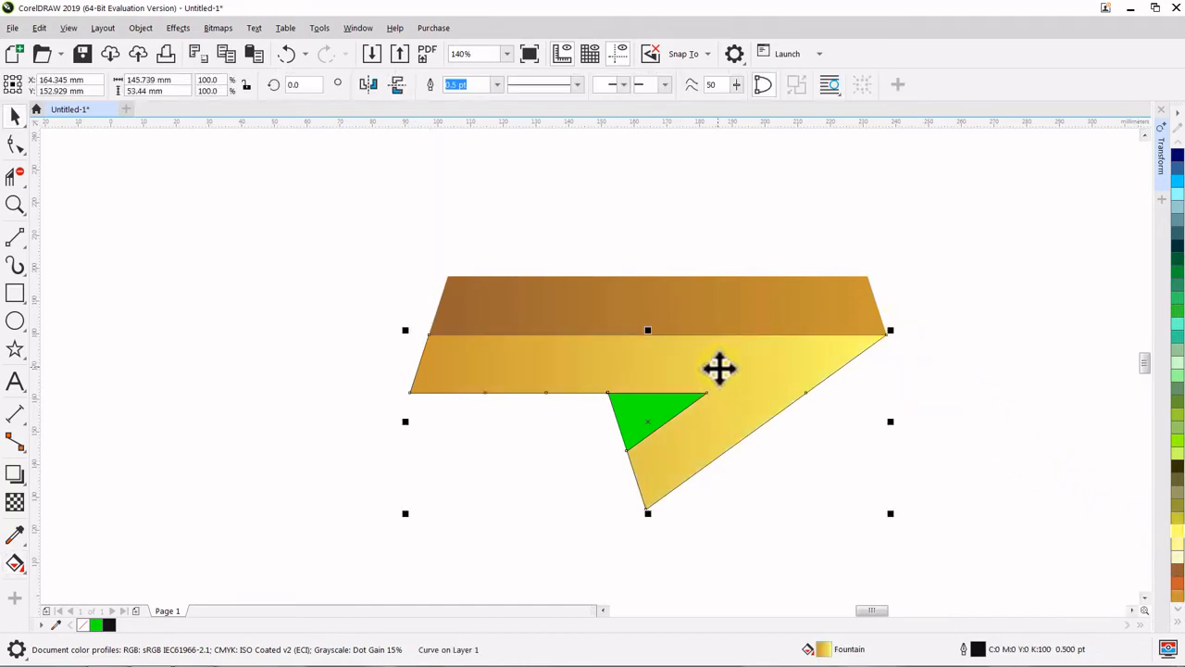
click(497, 85)
click(477, 104)
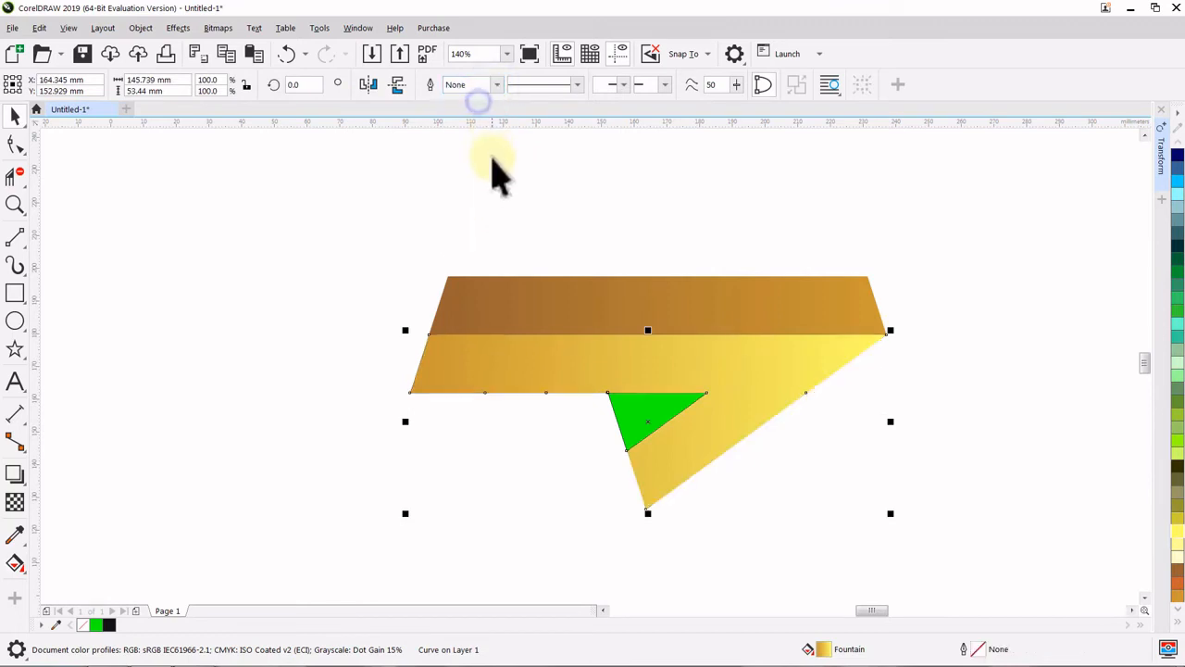
click(492, 160)
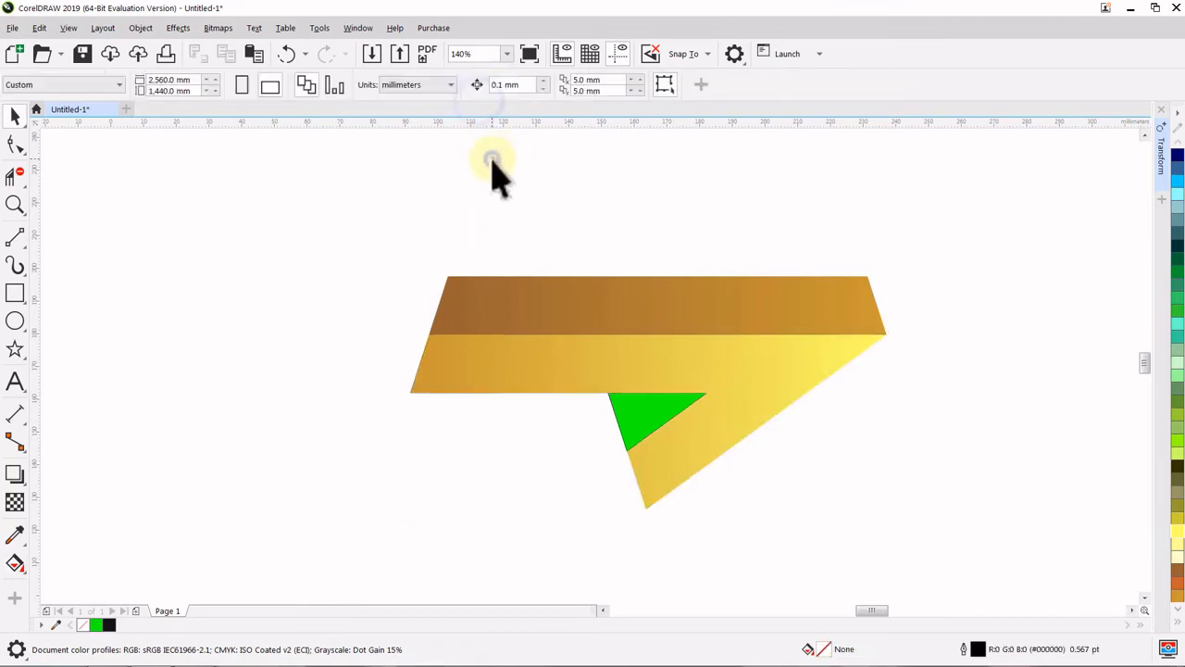
- Apply a linear fountain fill to the green triangle along its slanted edge, skewed parallel to its left edge and starting just outside its lower corner
click(636, 415)
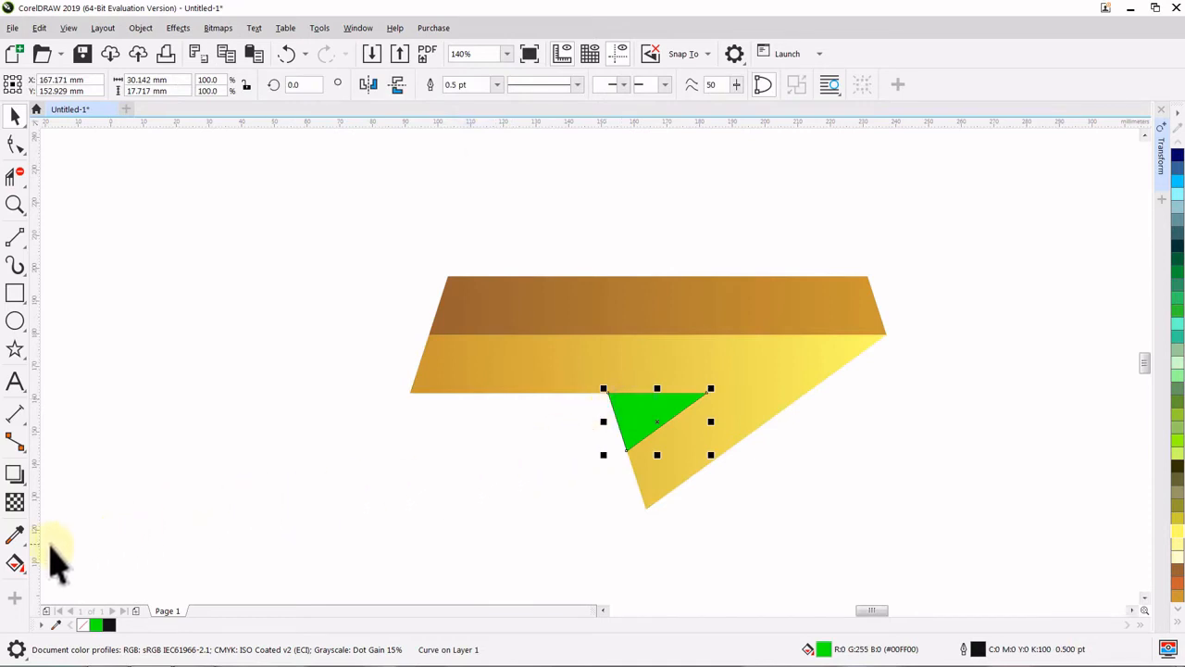
click(15, 562)
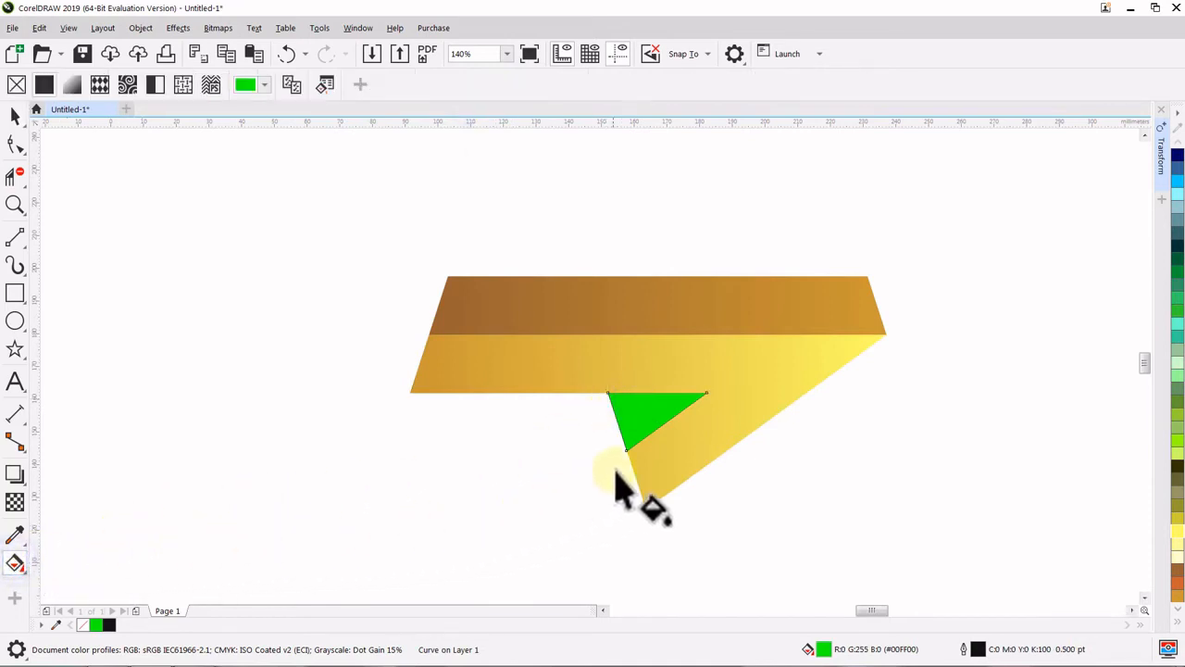
drag(627, 454, 706, 389)
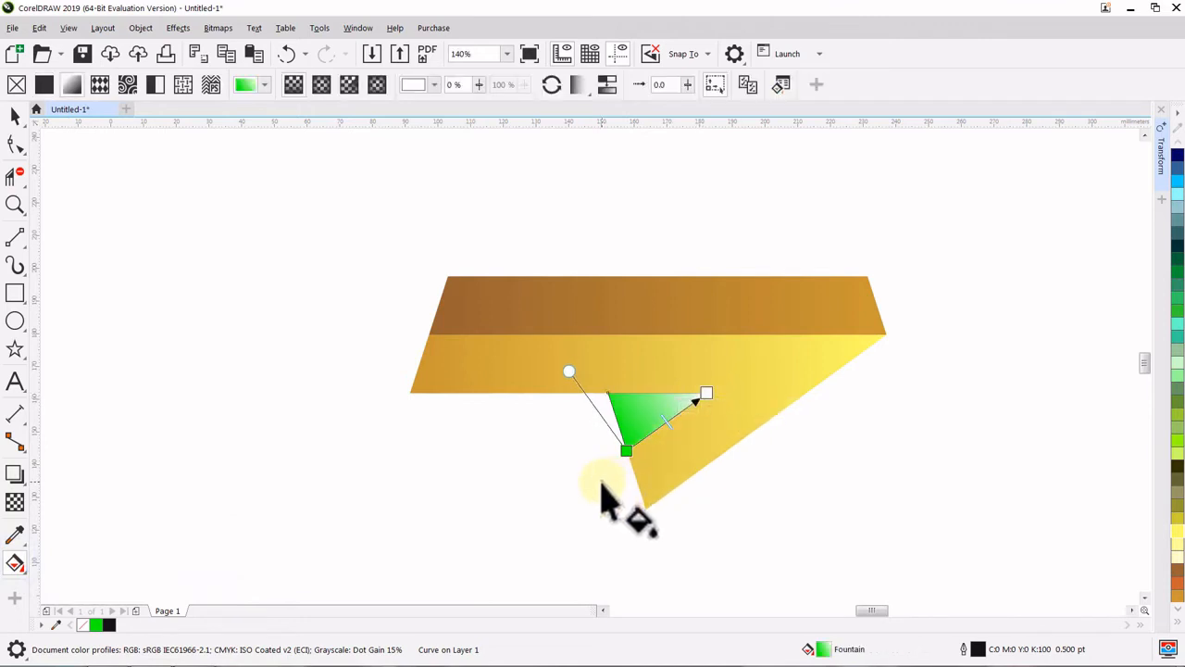
drag(571, 371, 597, 367)
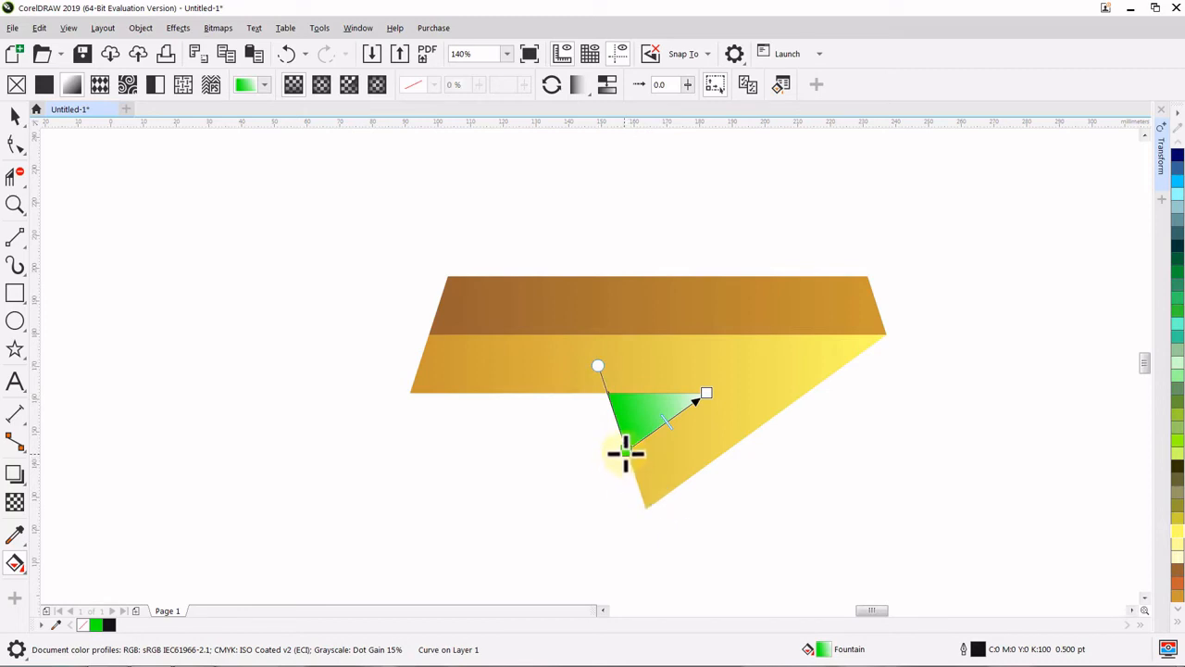
drag(626, 452, 605, 468)
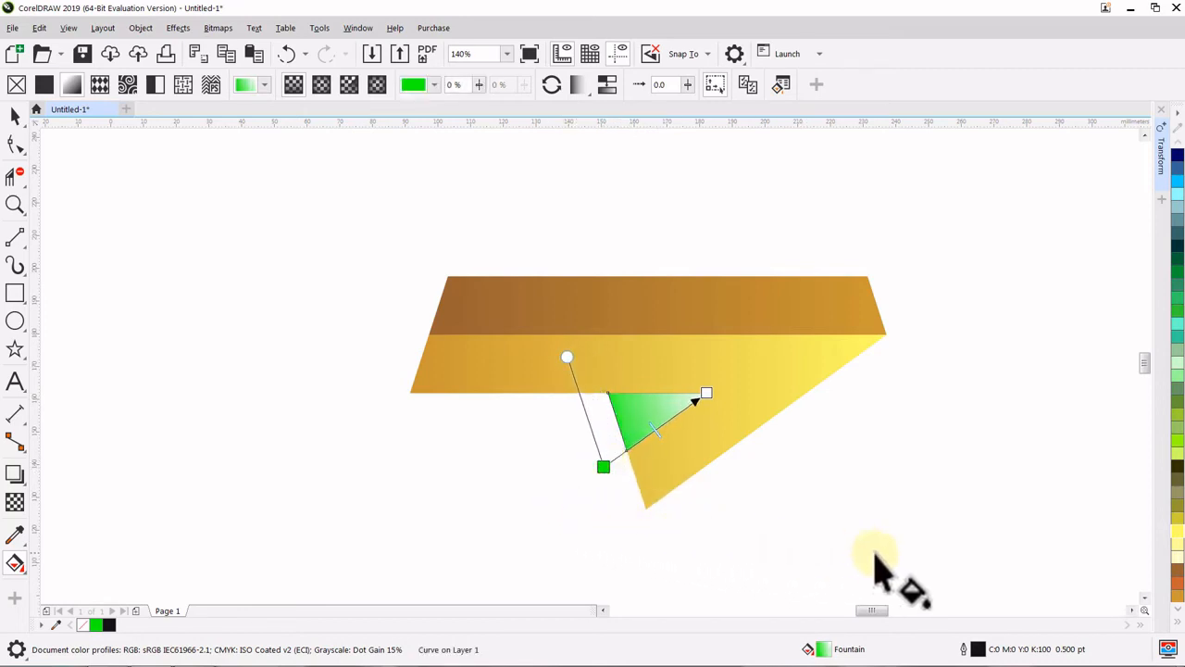
- Colour the small triangle's fountain fill from dark brown at the lower-left start to gold at the right end
click(1173, 619)
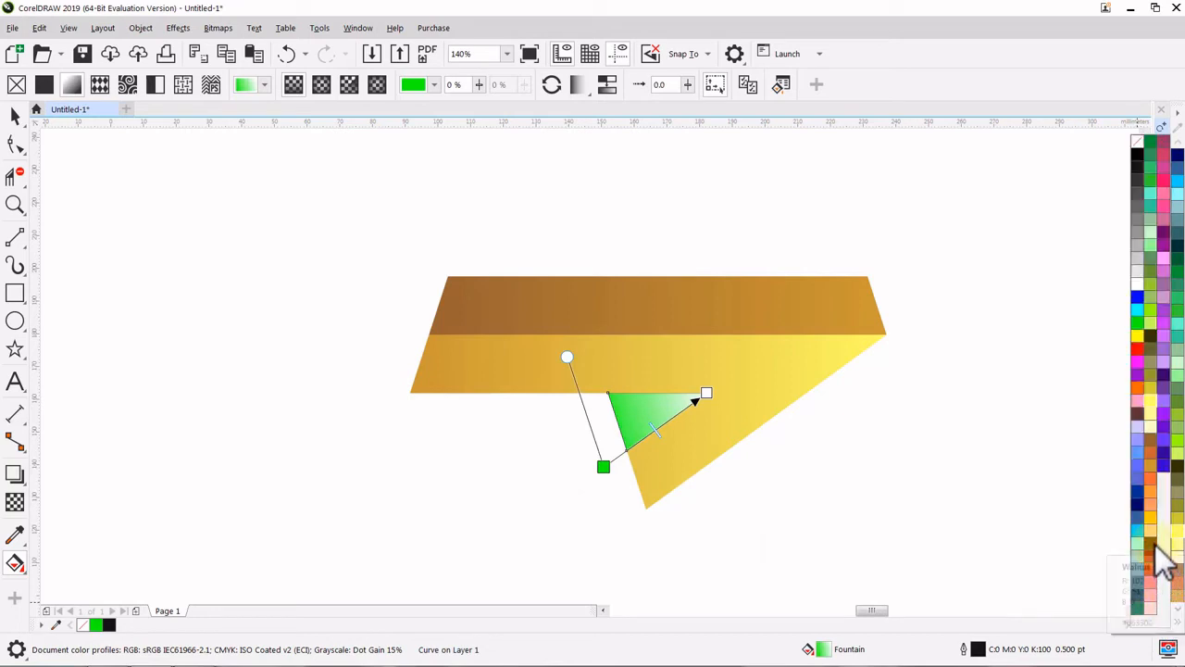
drag(1163, 560, 605, 480)
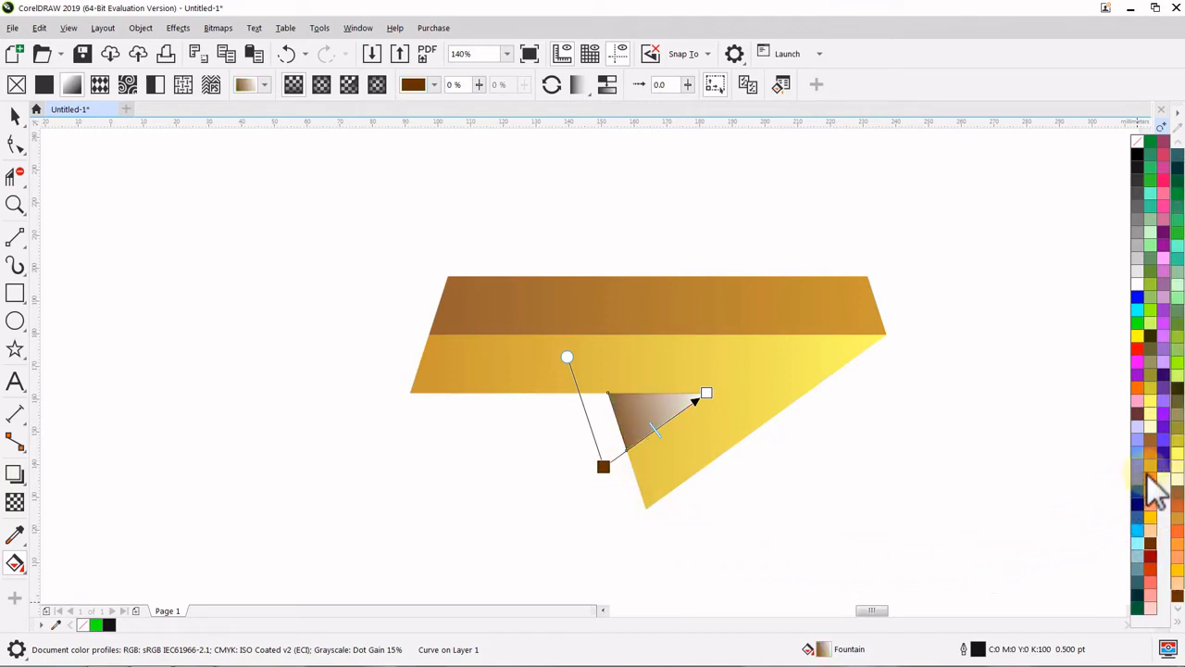
drag(1157, 482, 709, 396)
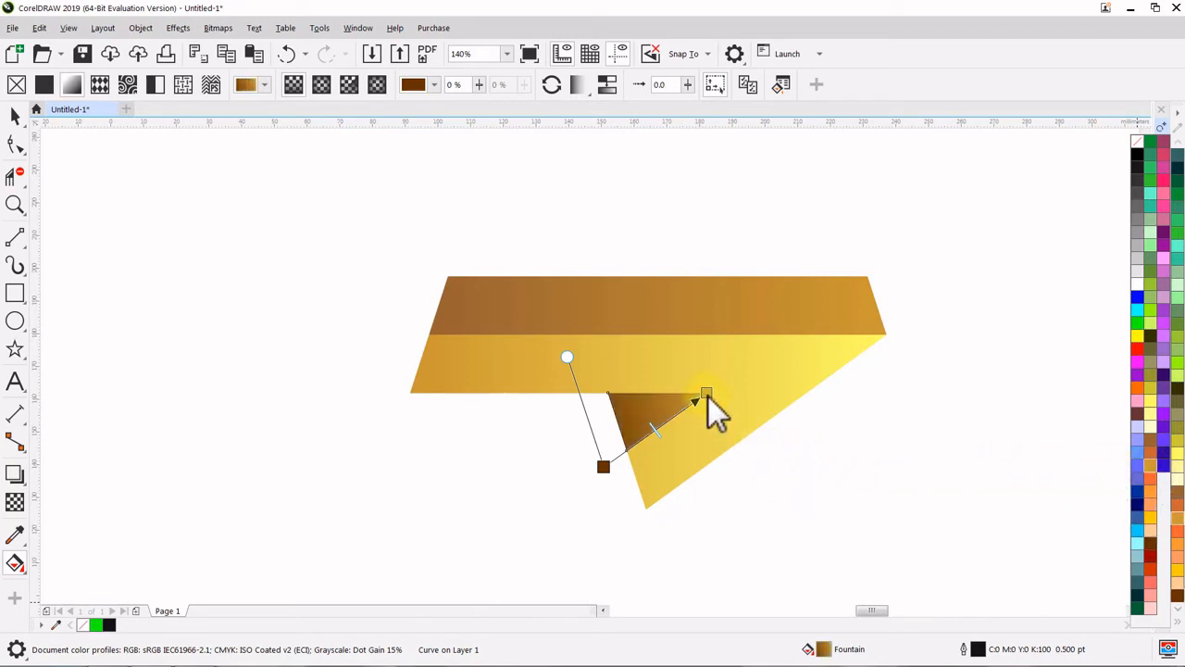
key(space)
click(824, 481)
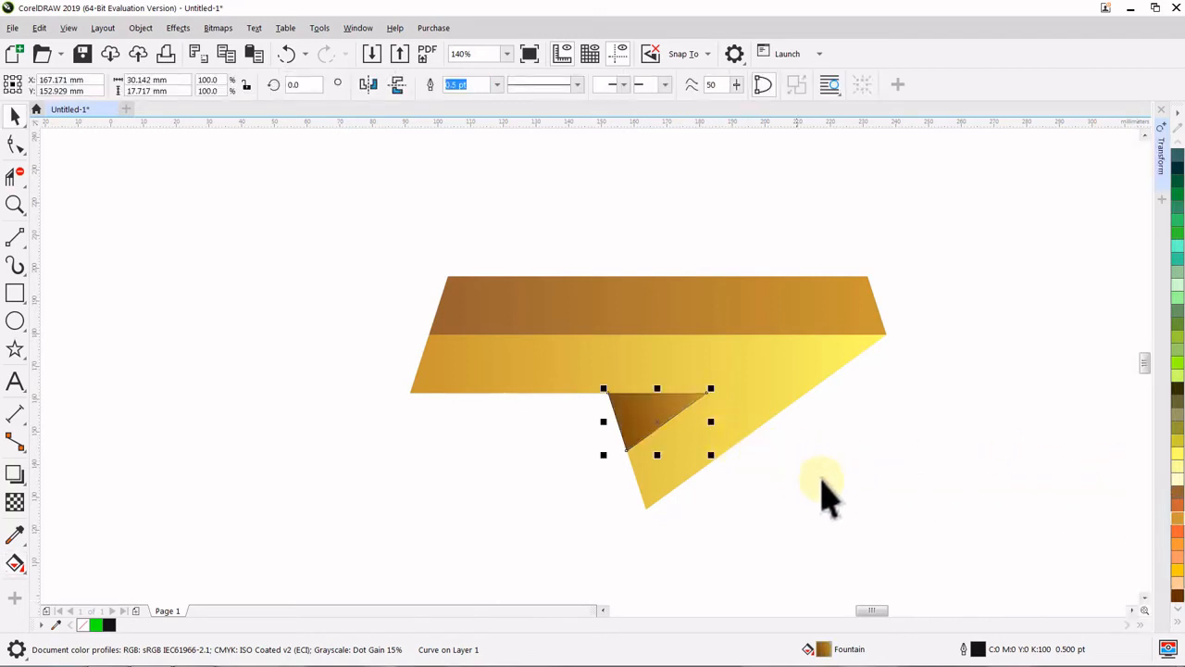
- Remove the brown-to-gold triangle's outline by setting its width to None
click(669, 421)
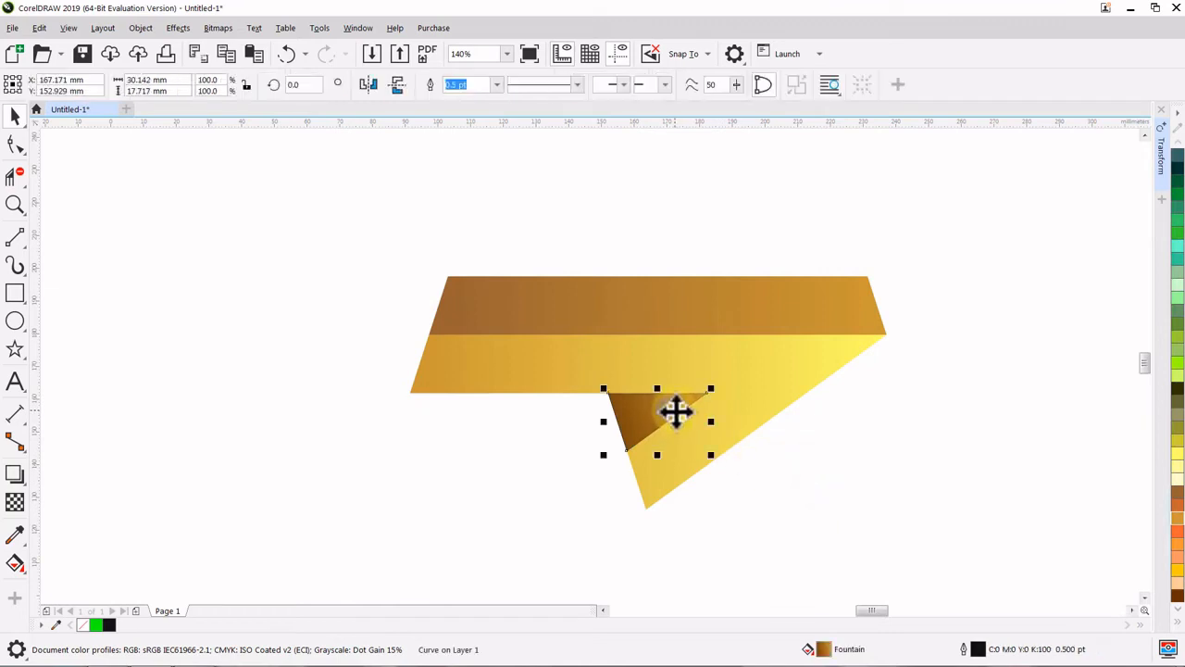
click(497, 84)
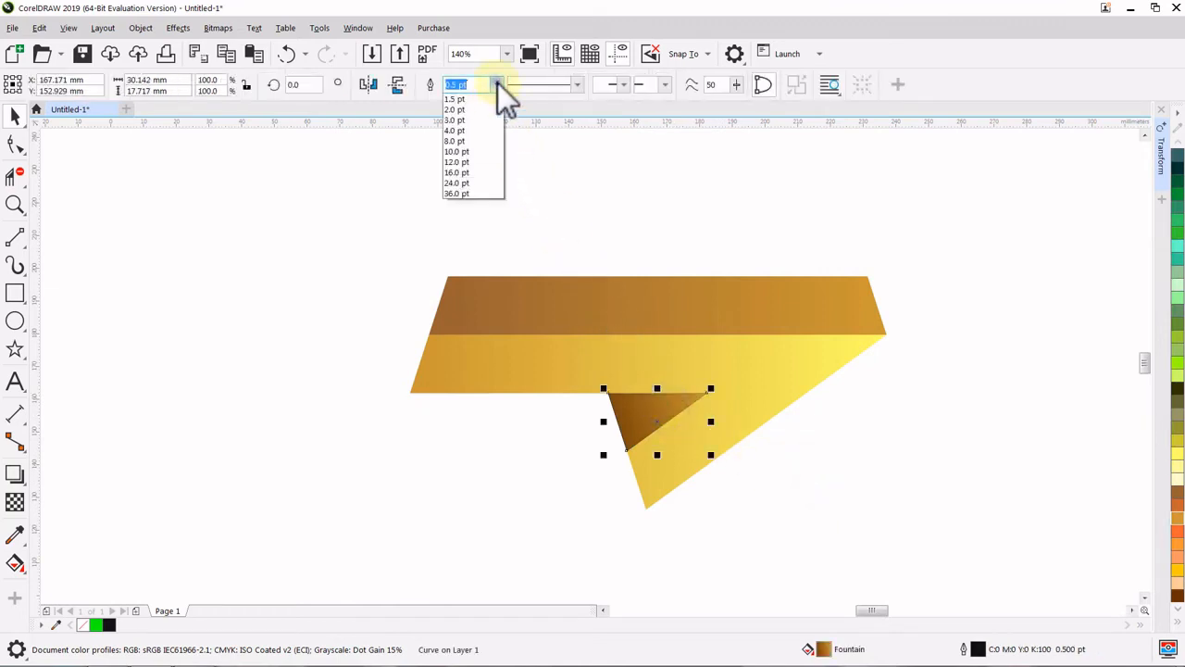
click(483, 99)
click(497, 176)
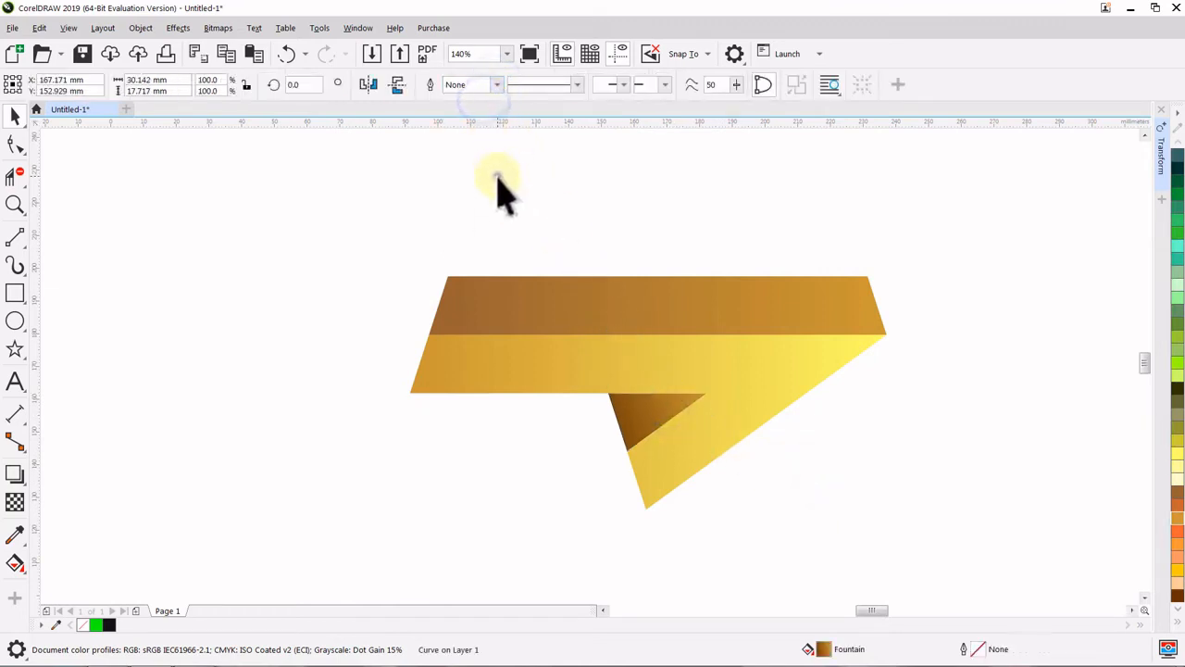
- Rotate 4 copies of the small dark triangle by 72° around the centre X 103.006 mm, Y 145.916 mm
click(508, 54)
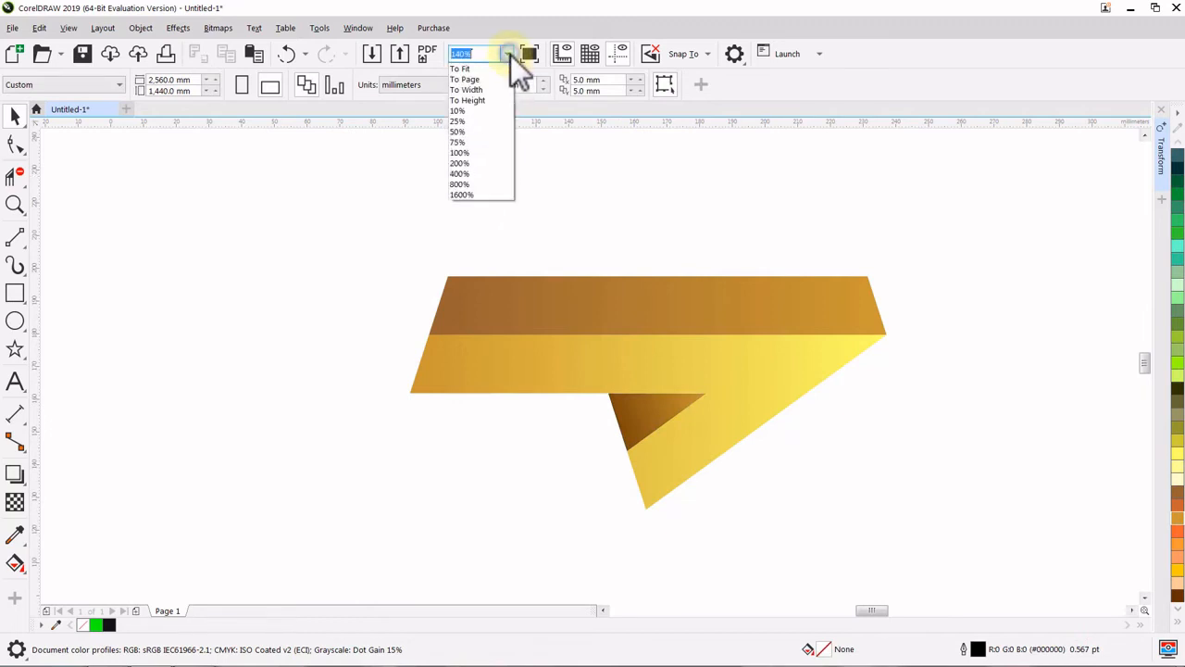
click(477, 142)
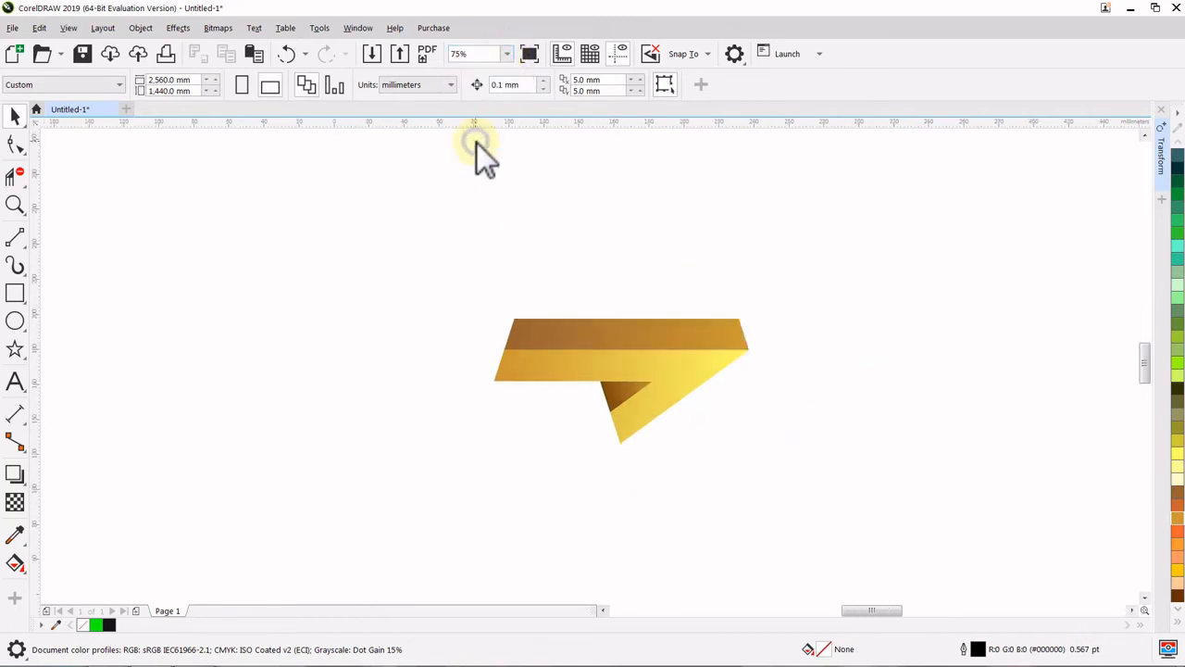
drag(510, 232, 589, 232)
drag(638, 281, 640, 265)
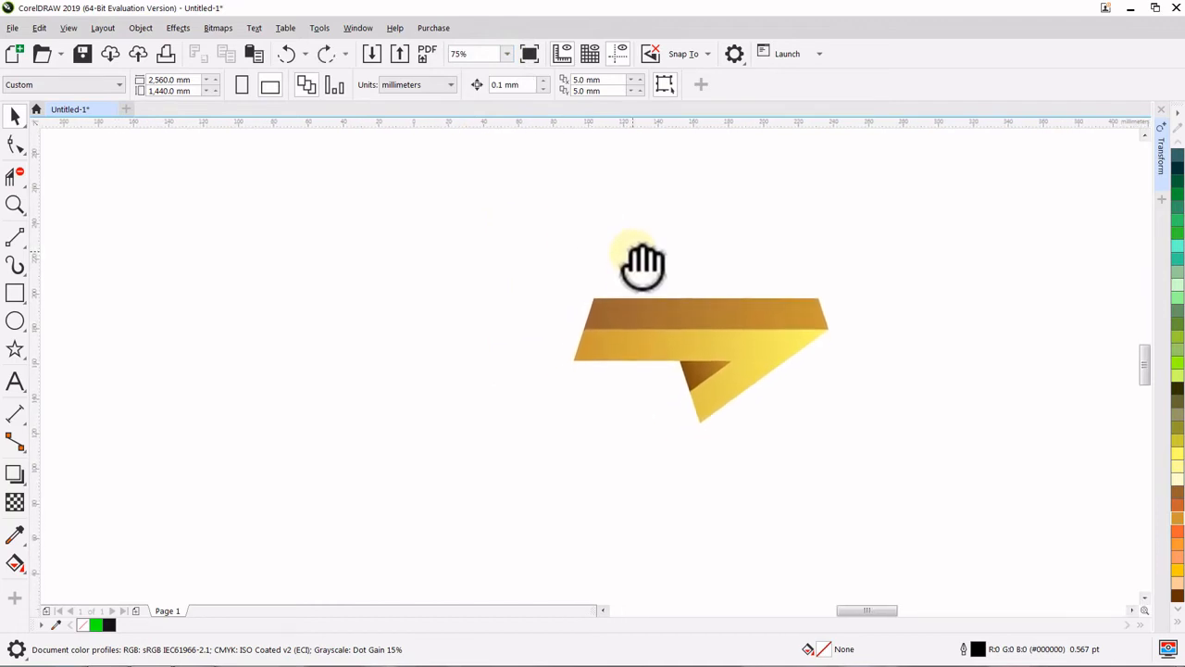
click(706, 379)
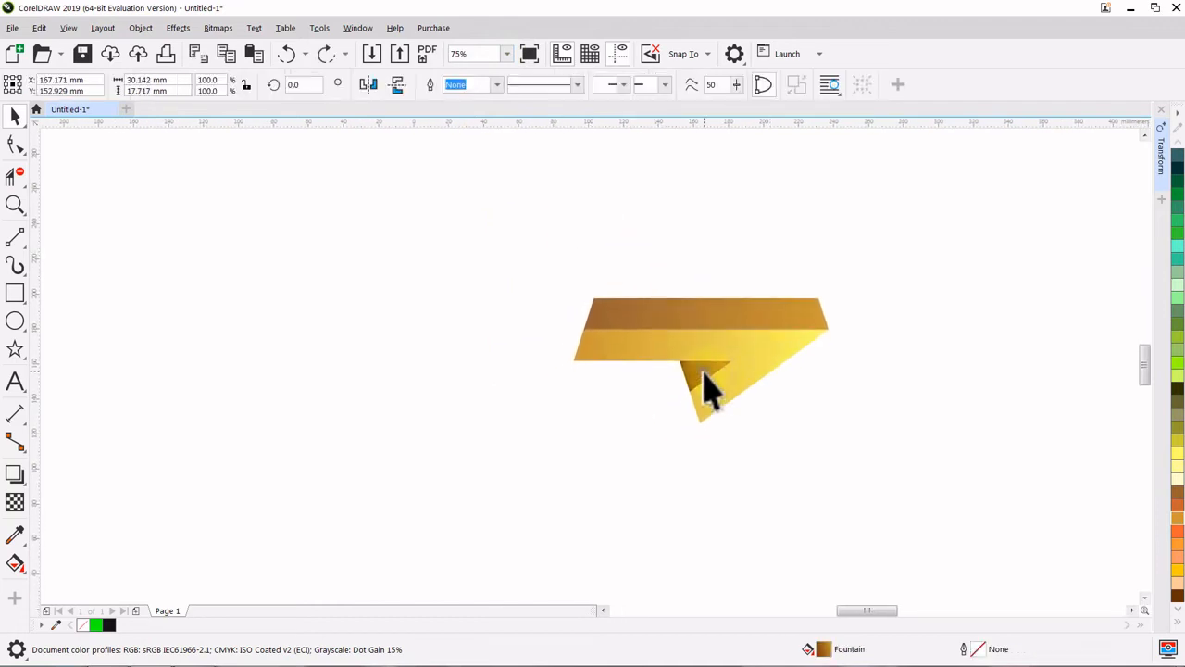
click(1161, 165)
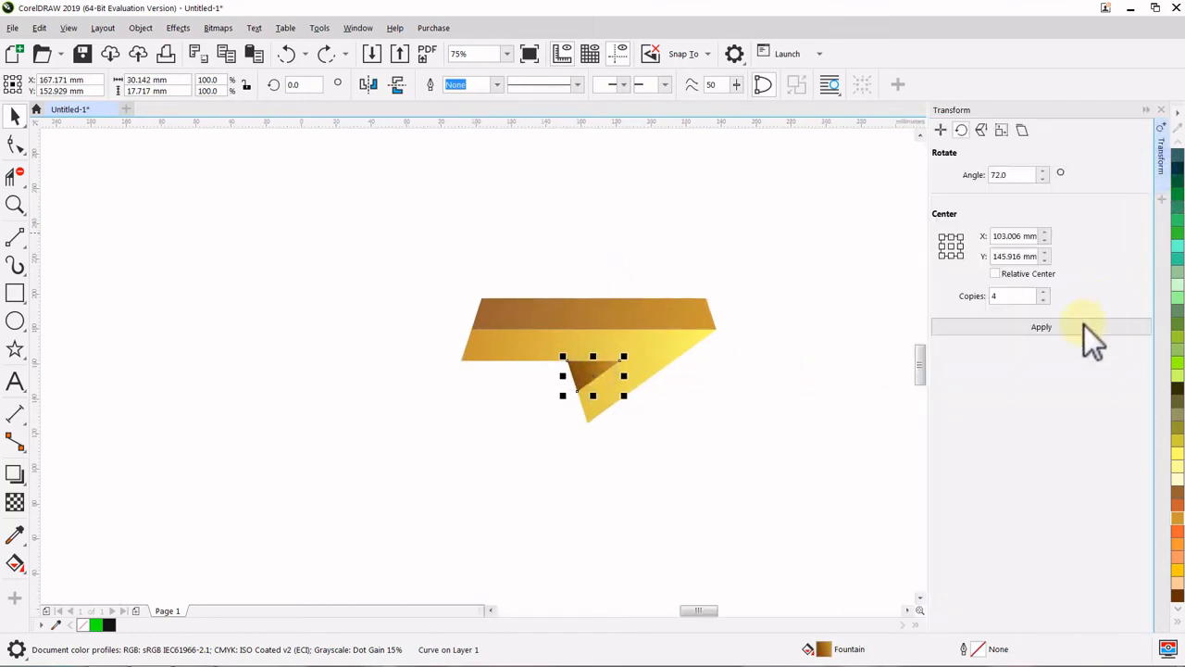
click(1040, 329)
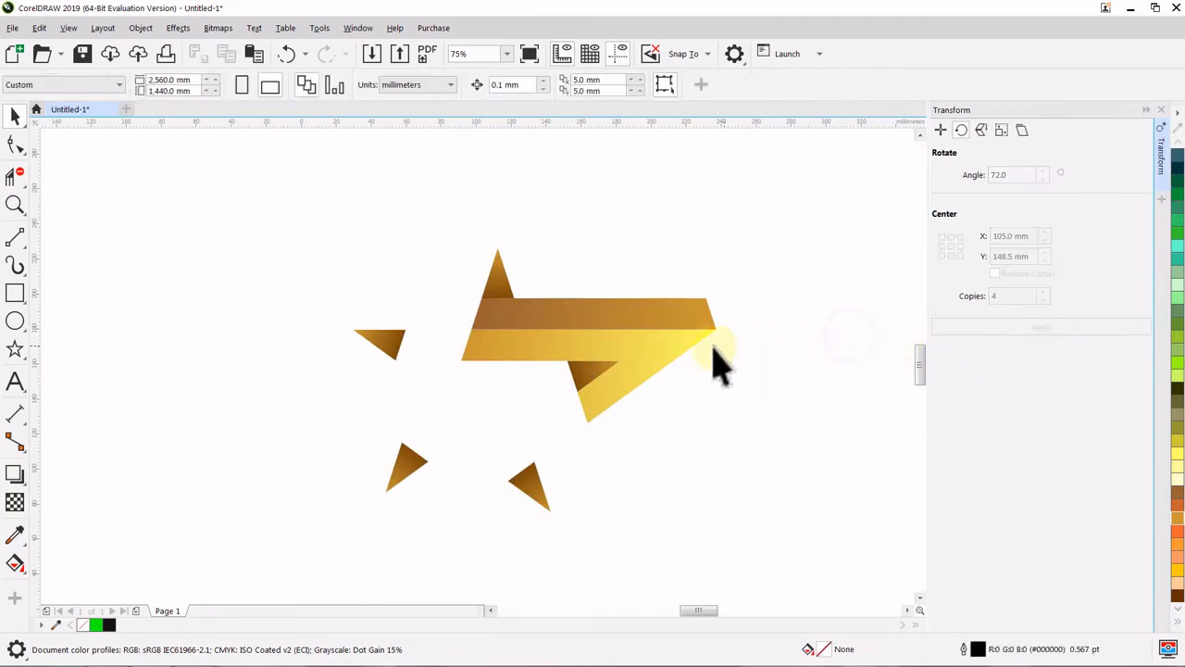
- Rotate 4 copies of the gold-to-yellow lower piece by 72° around the same shared centre
click(685, 354)
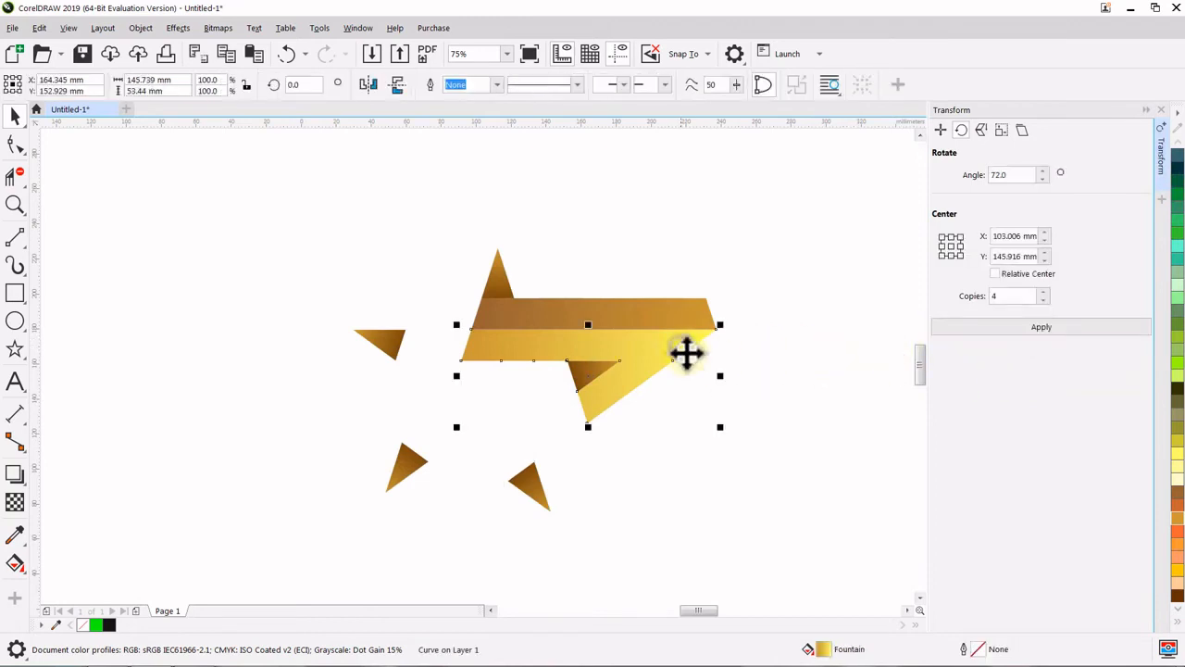
click(1041, 327)
click(861, 358)
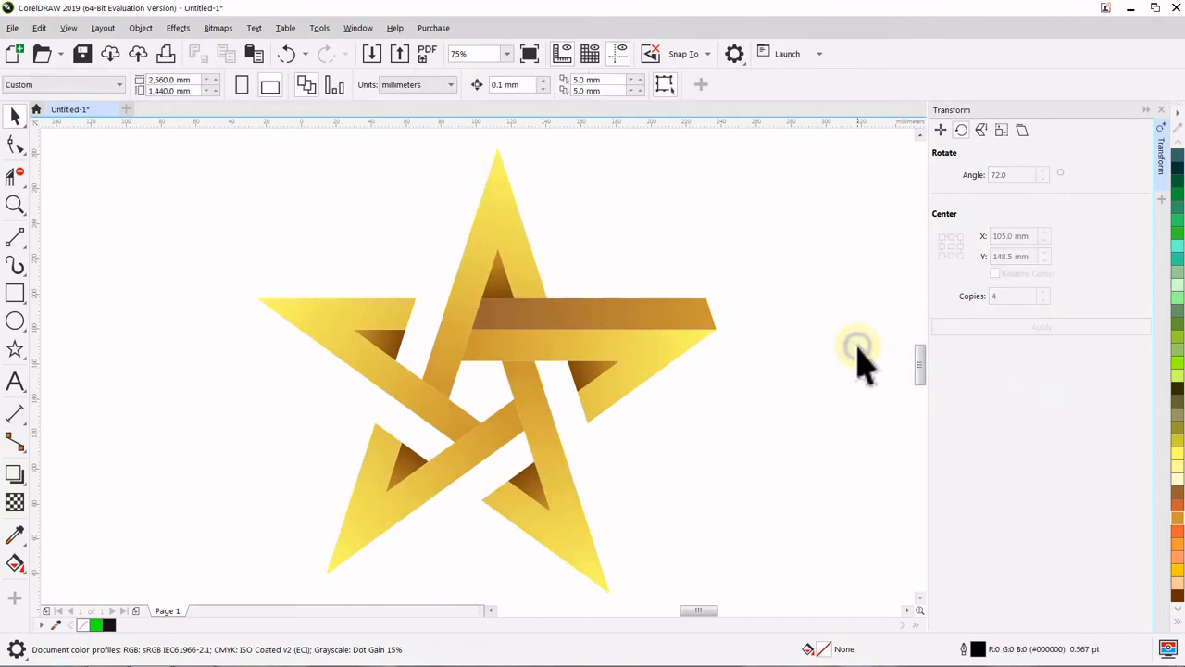
- Rotate 4 copies of the brown-to-gold upper band by 72° around the shared centre and close the transform settings
click(681, 329)
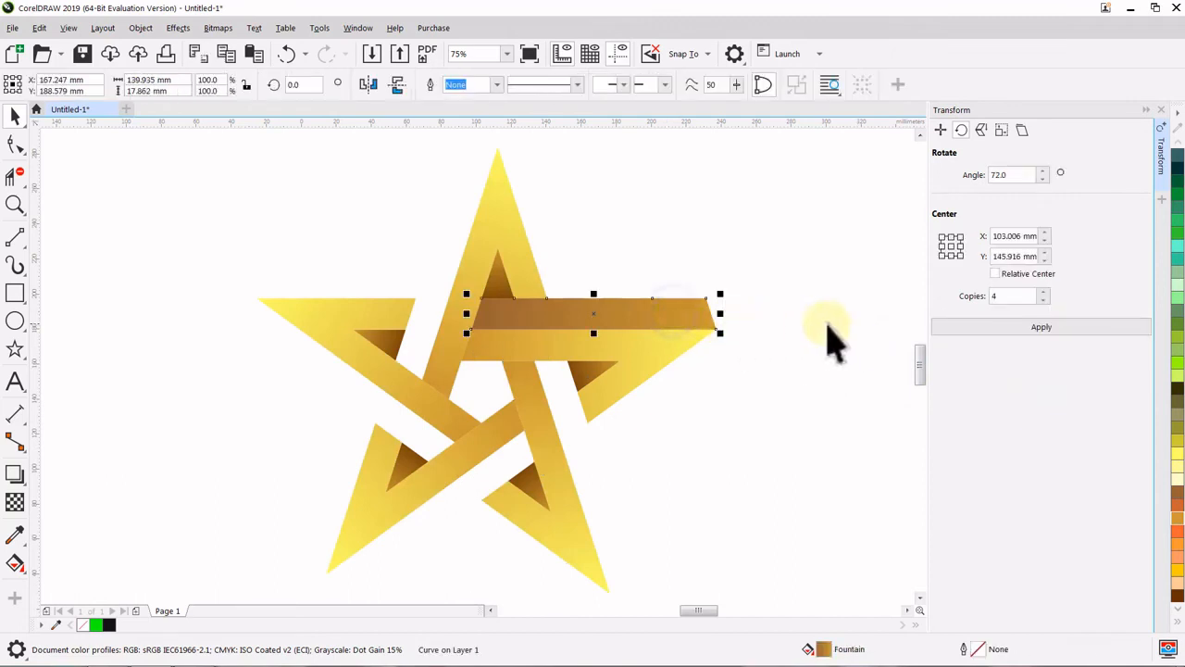
click(1027, 332)
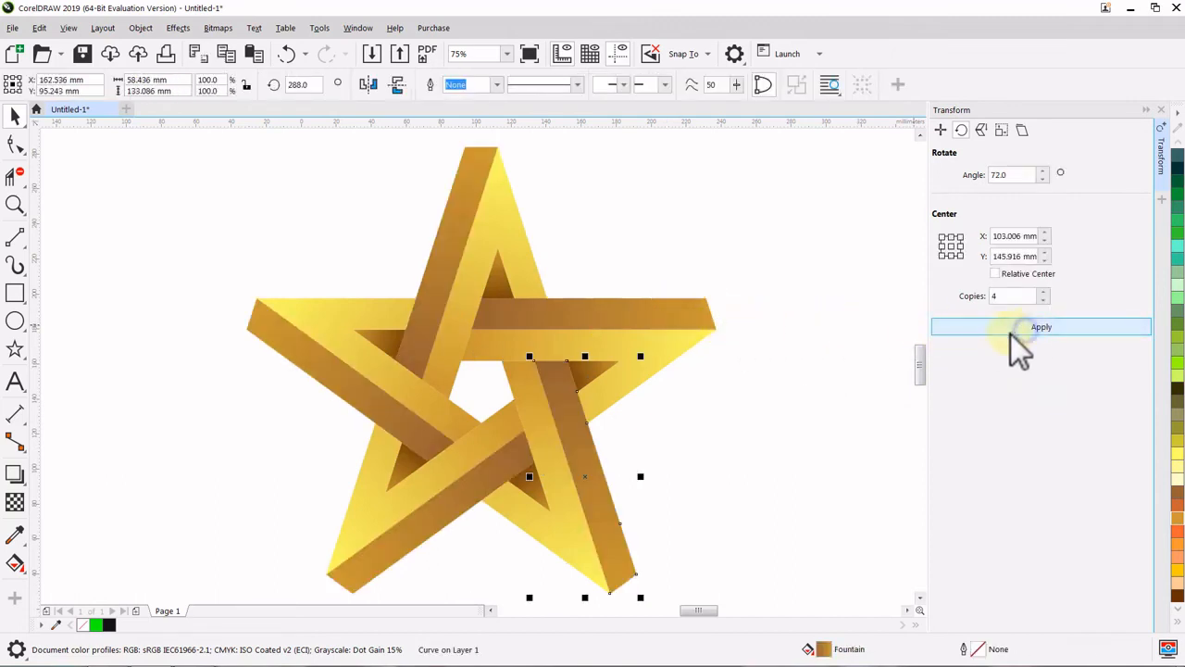
click(837, 312)
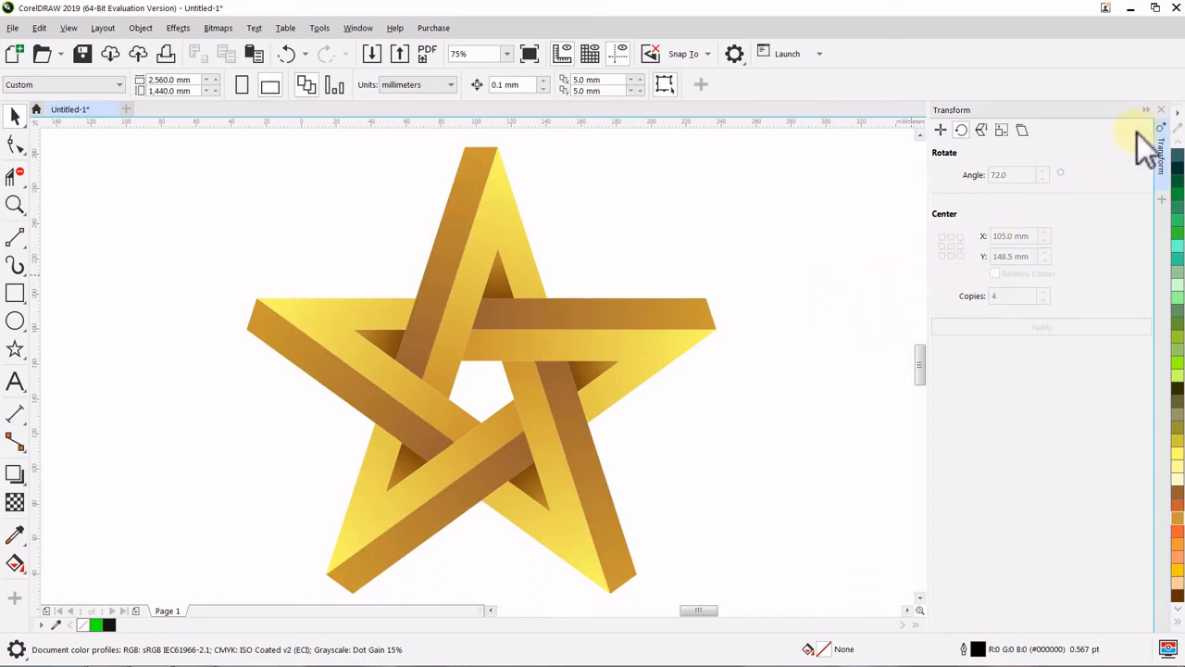
click(1163, 110)
- Select all pieces of the star and group them into one object
key(ctrl+a)
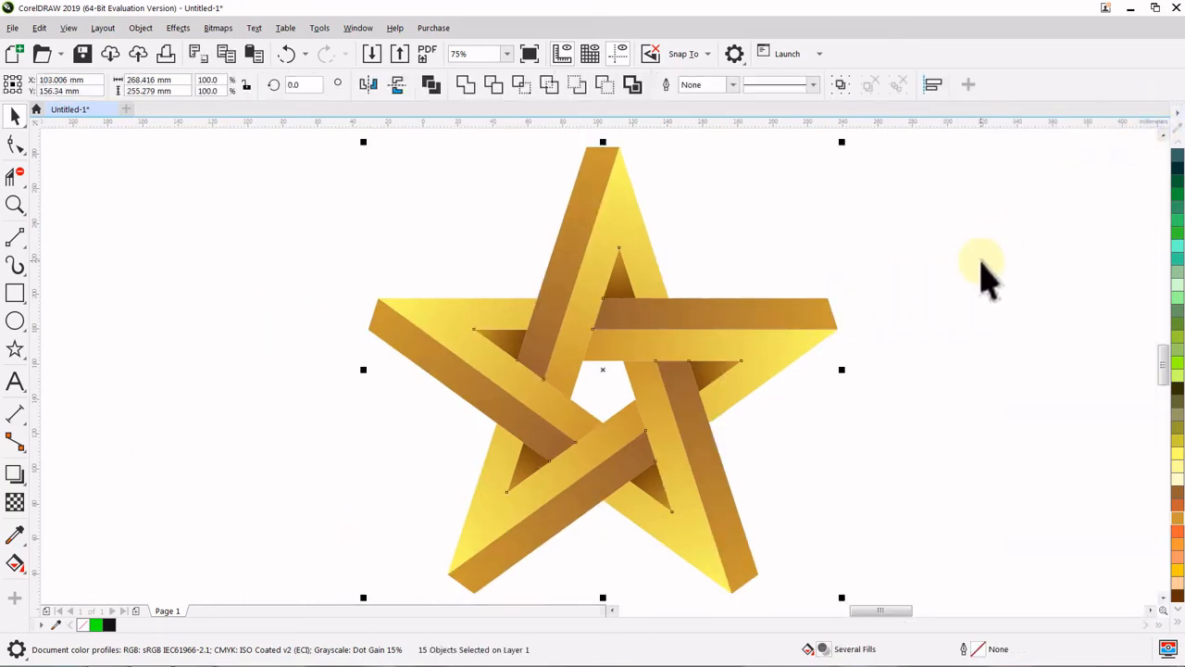
key(ctrl+g)
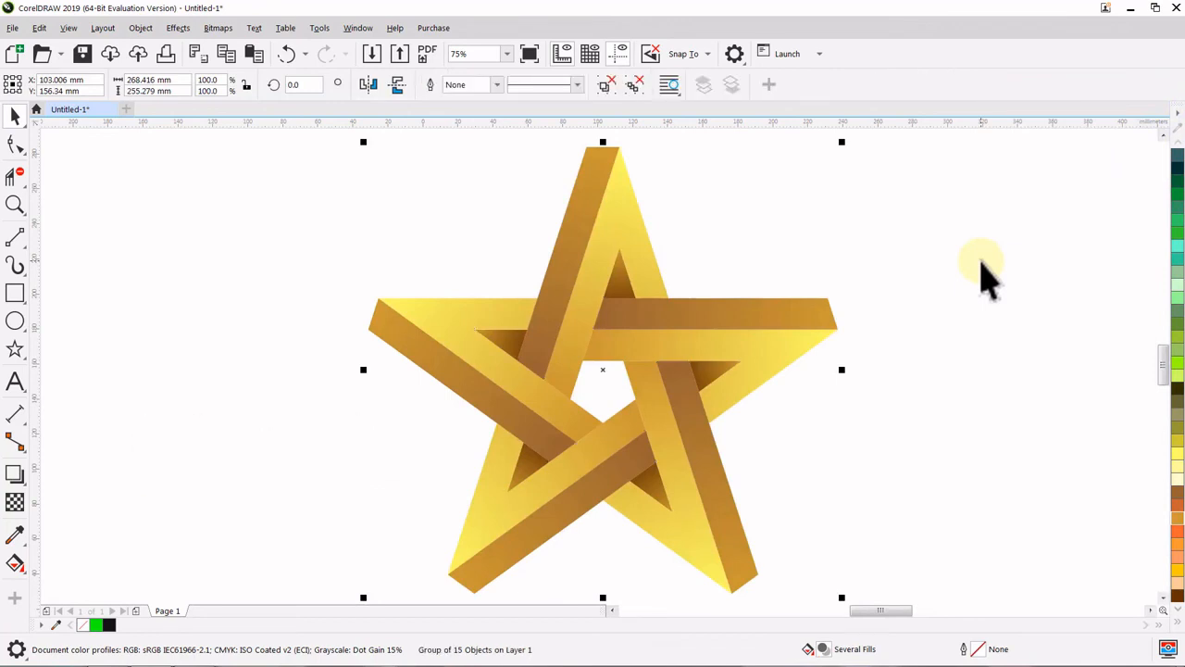
click(982, 263)
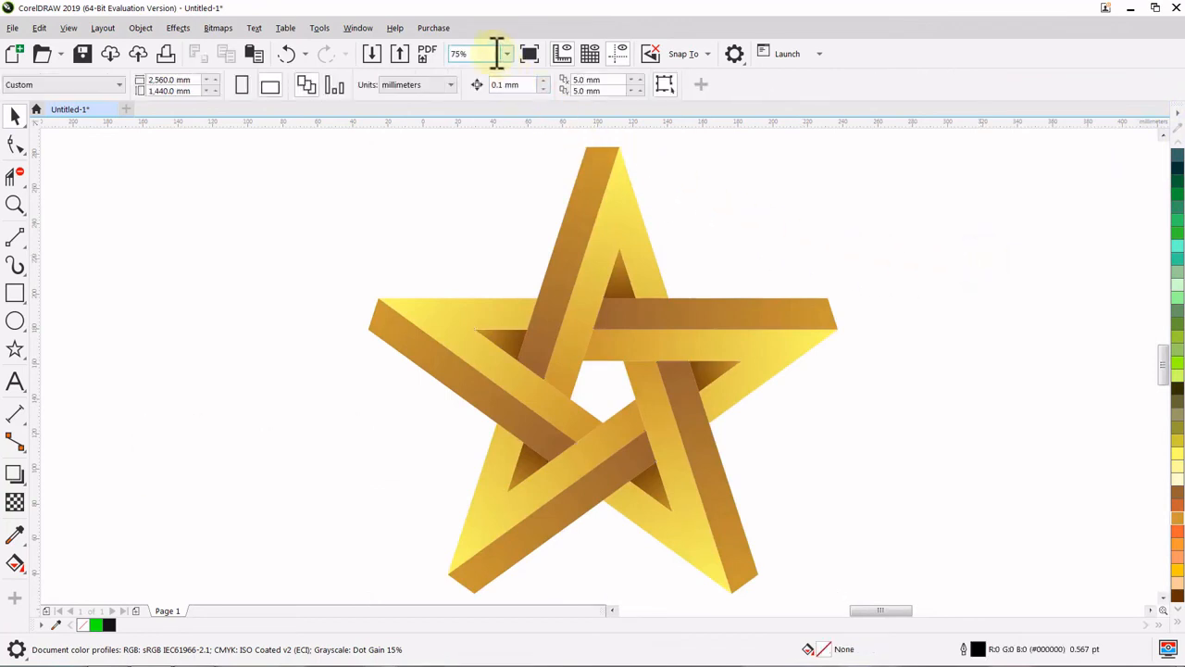
- Centre the star group on the page and enlarge it proportionally from its centre to nearly the full page height
text(13)
key(Return)
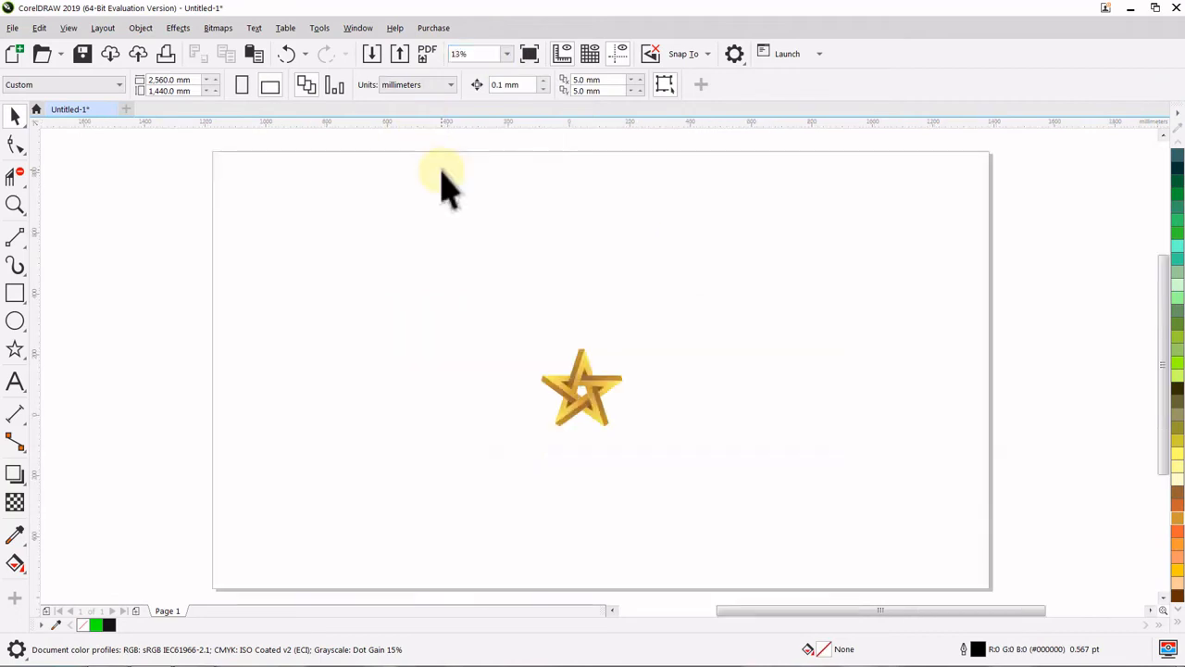
click(581, 380)
key(p)
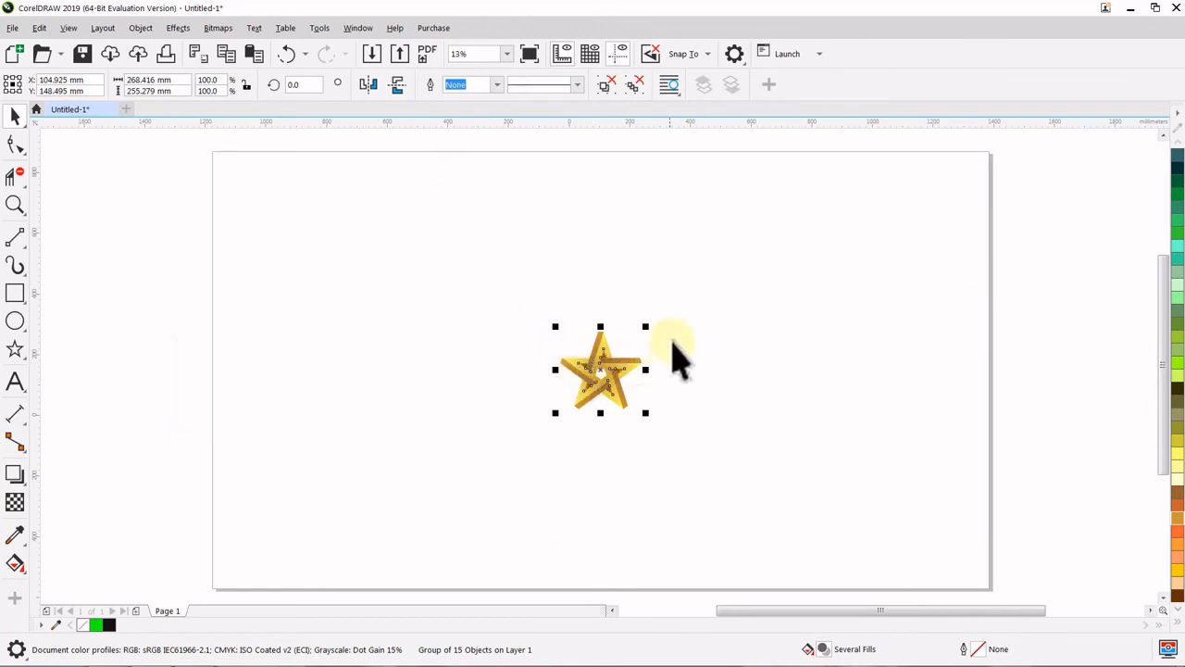
drag(651, 326, 839, 174)
click(870, 225)
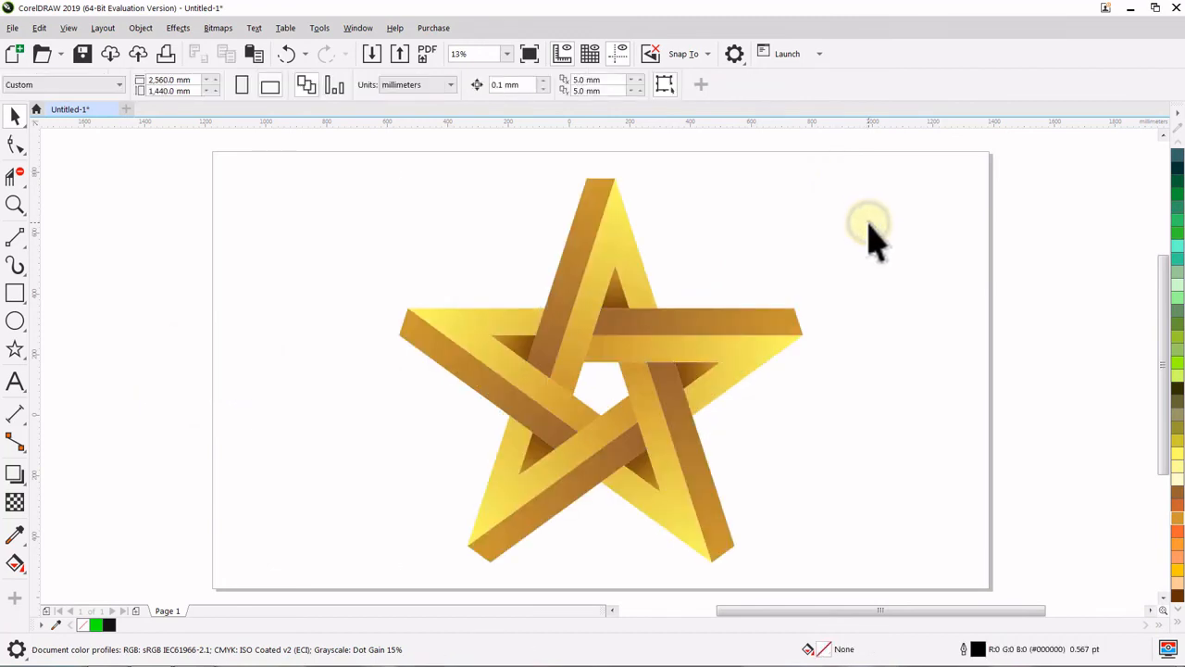
- Create a page-sized 2,560 × 1,440 mm background rectangle and set its outline width to None
double_click(15, 295)
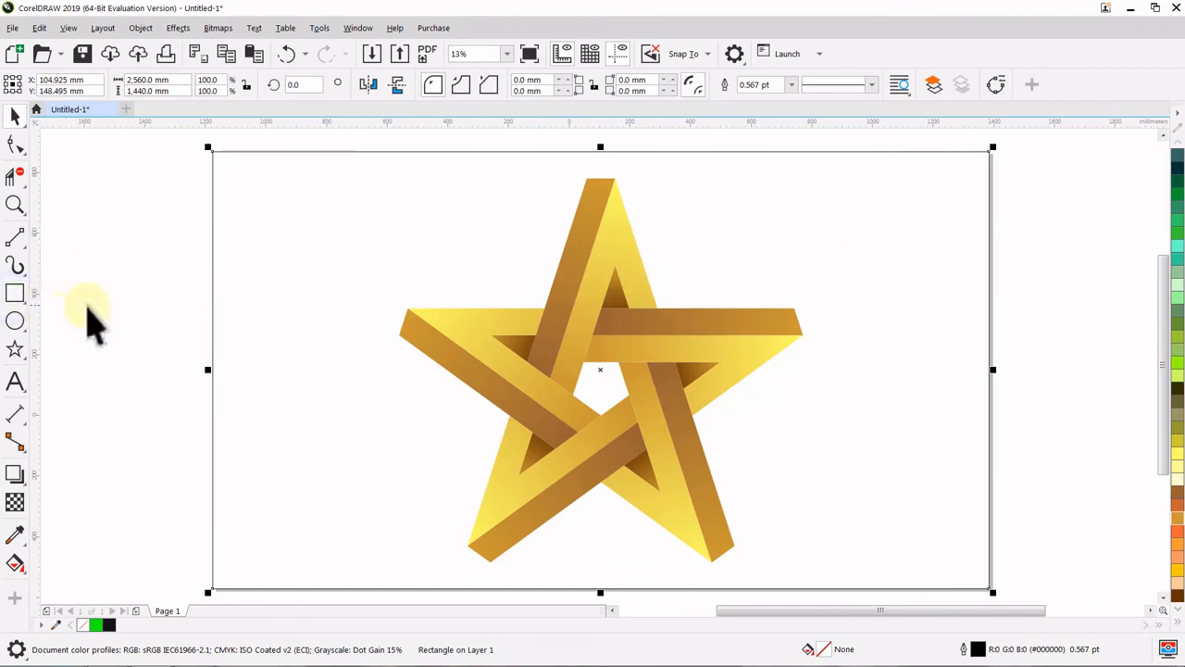
click(793, 85)
click(775, 104)
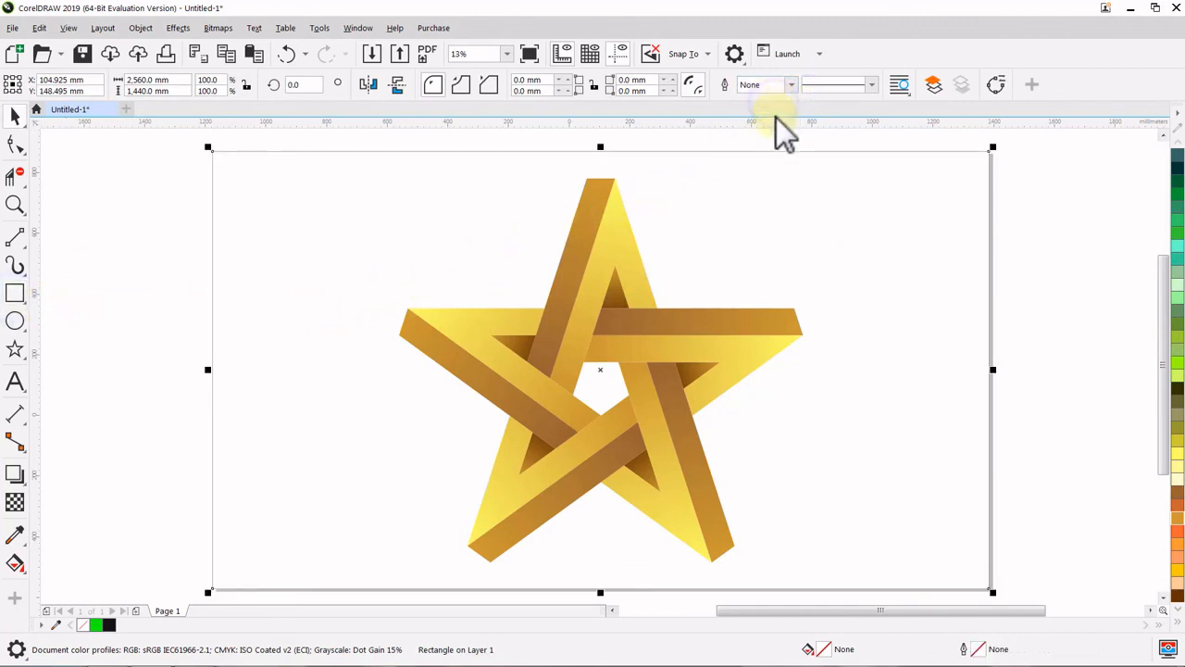
- Apply an elliptical fountain fill to the background rectangle and reshape it into a roughly circular gradient extending past the page's side edges
click(16, 563)
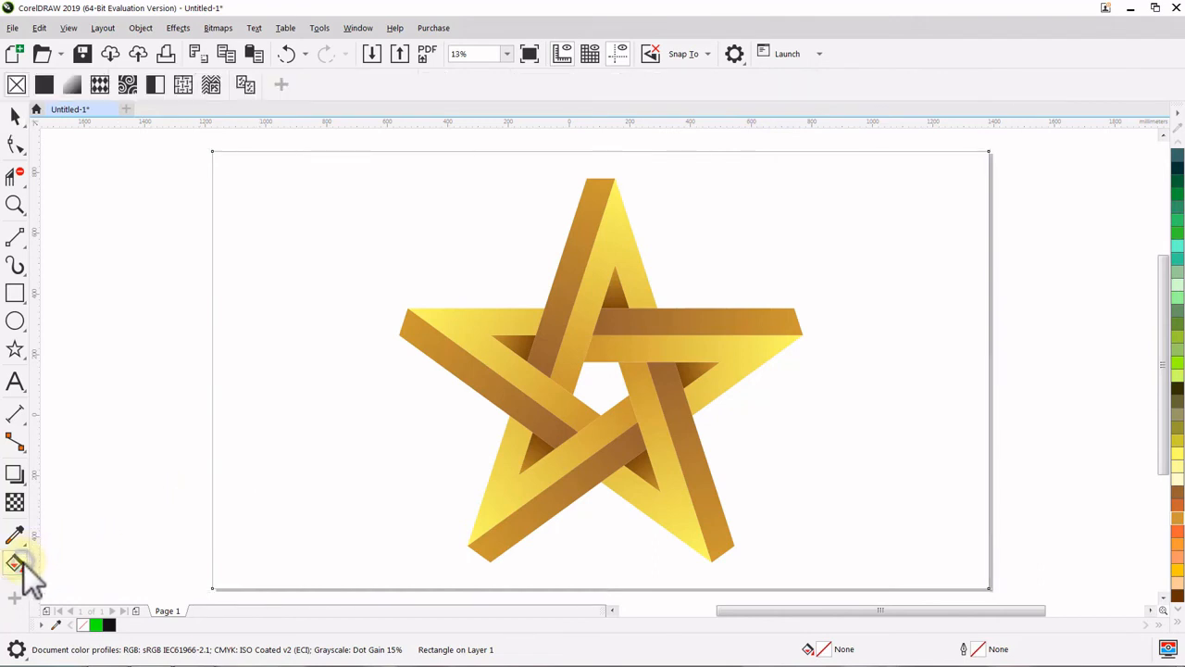
click(78, 89)
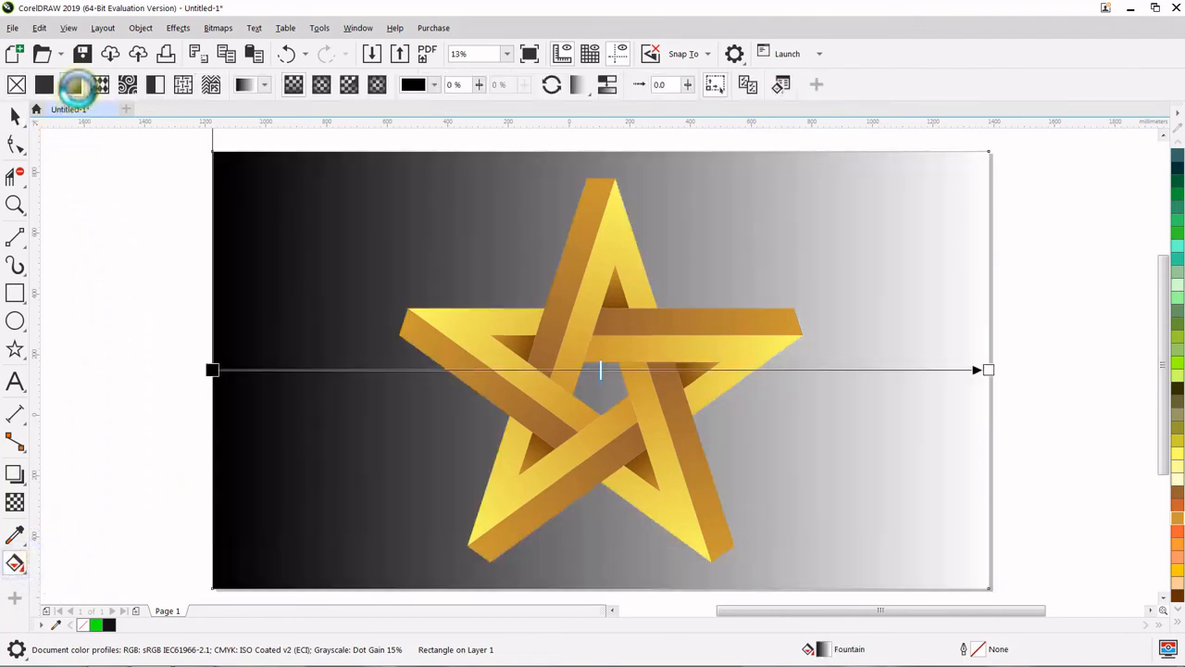
click(321, 84)
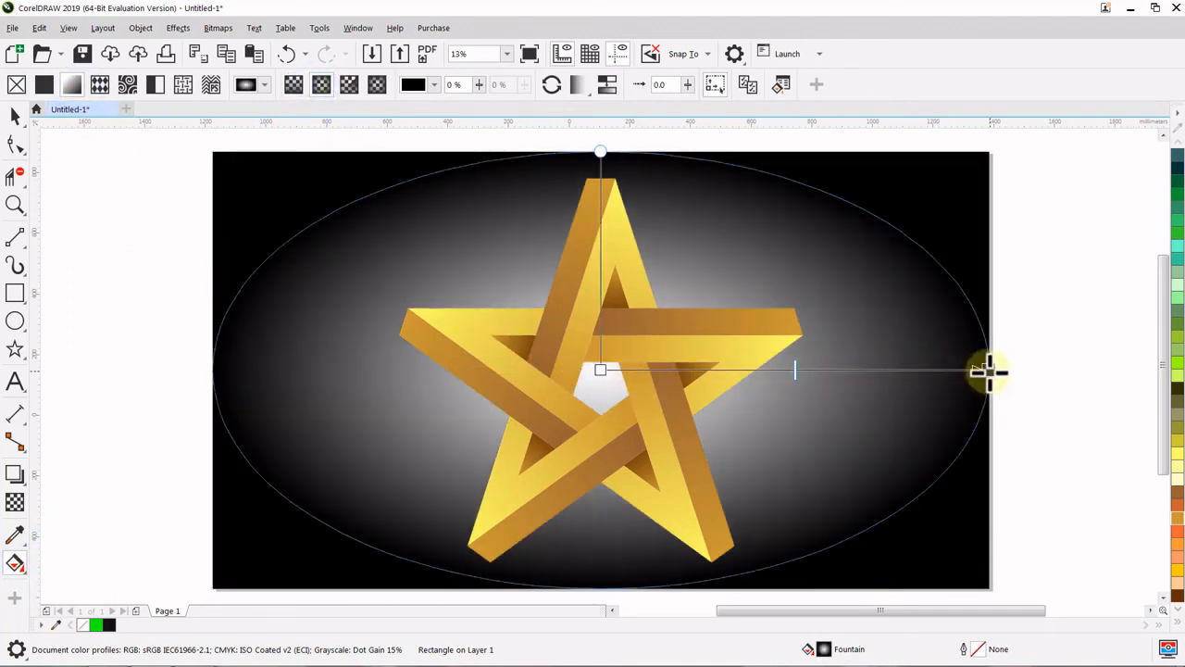
drag(989, 370, 859, 370)
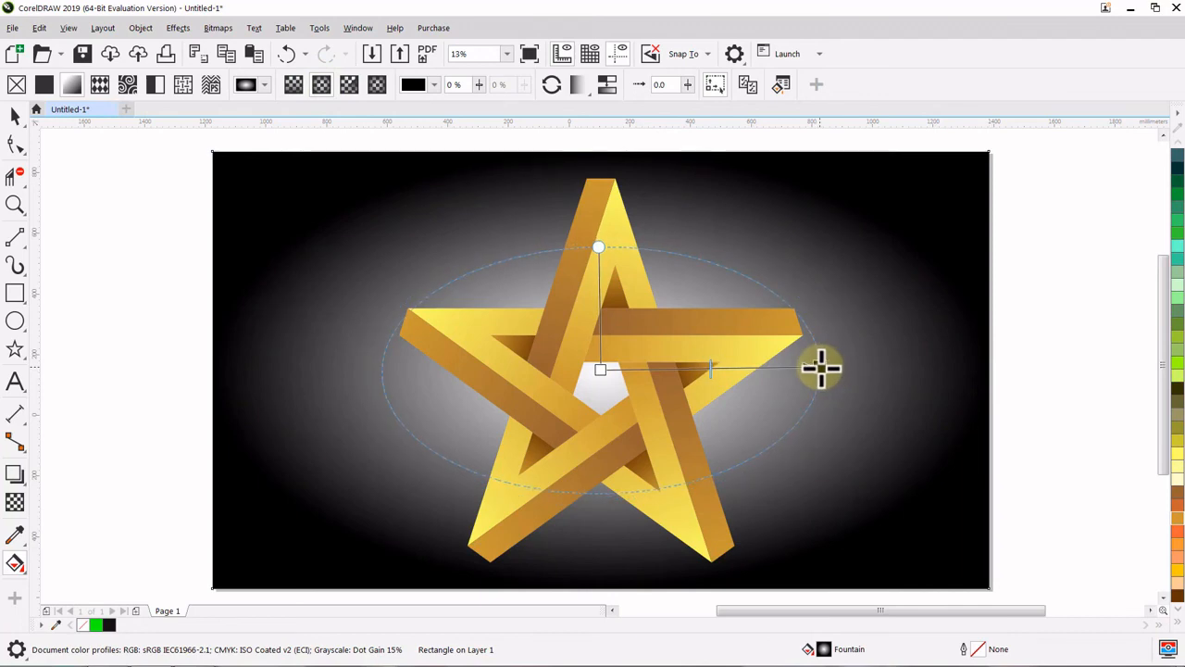
drag(821, 369, 822, 369)
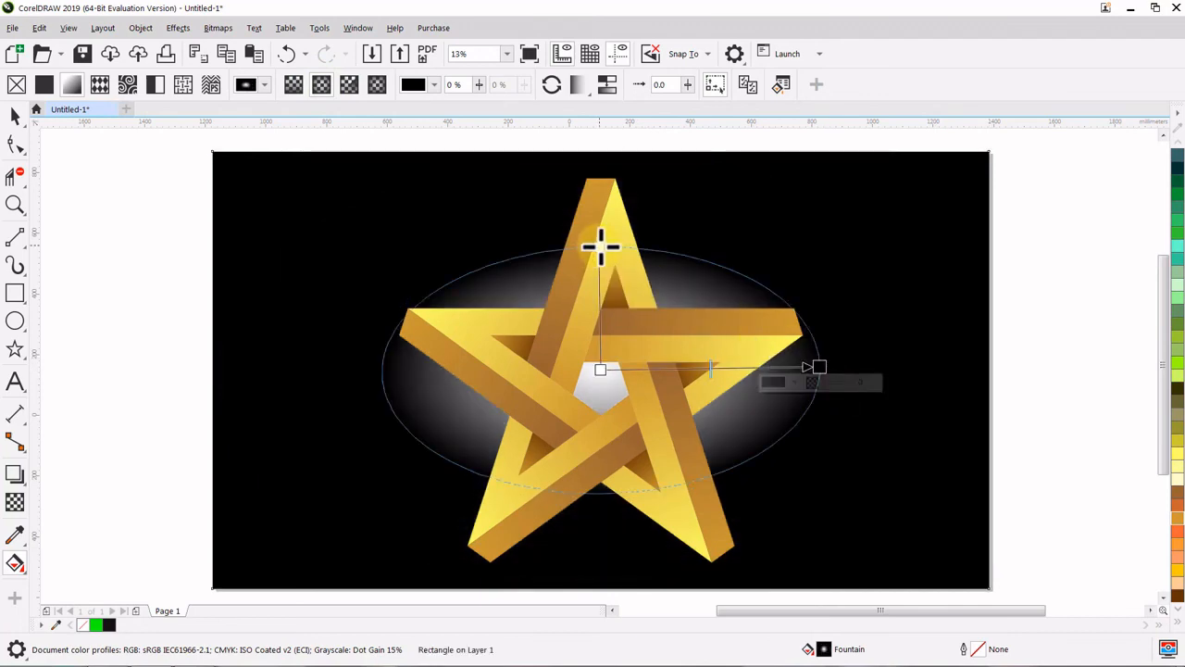
drag(600, 246, 599, 159)
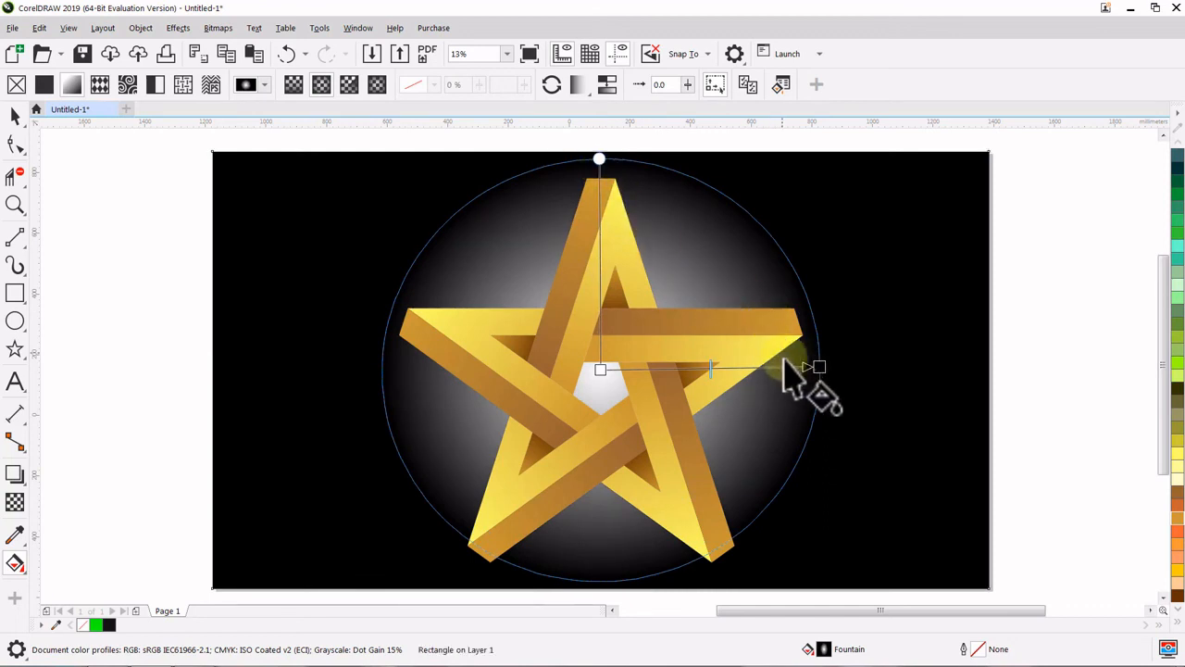
drag(819, 368, 1058, 370)
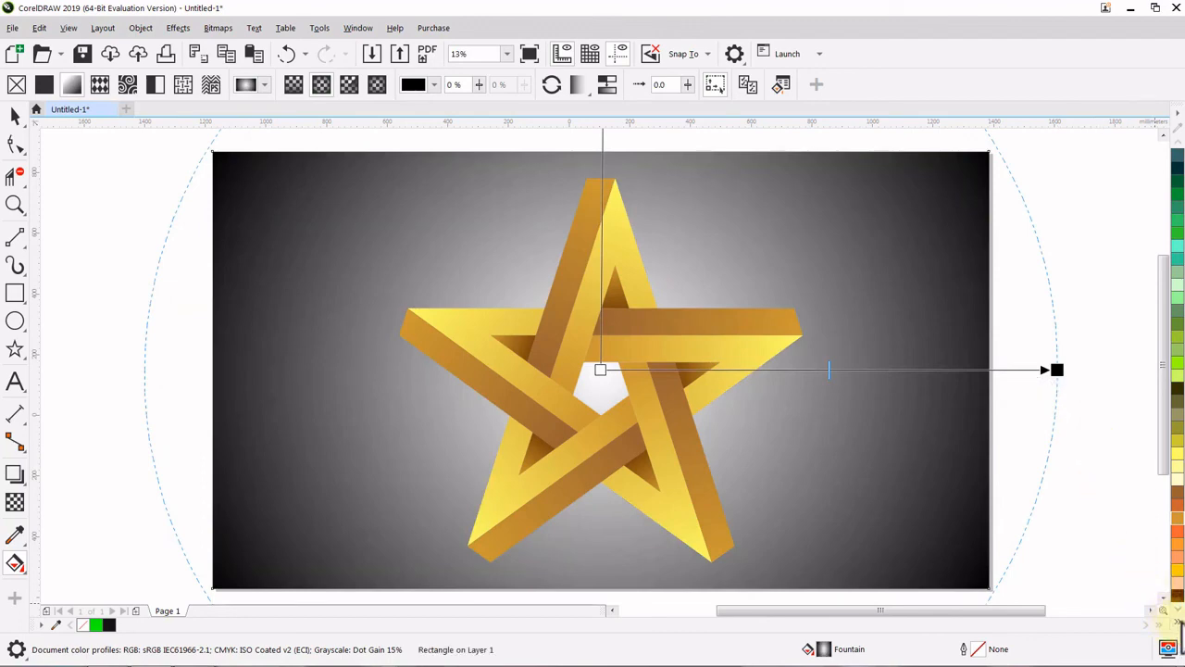
- Set the background gradient's centre colour to white and its outer colour to RGB 248, 248, 222
click(1178, 618)
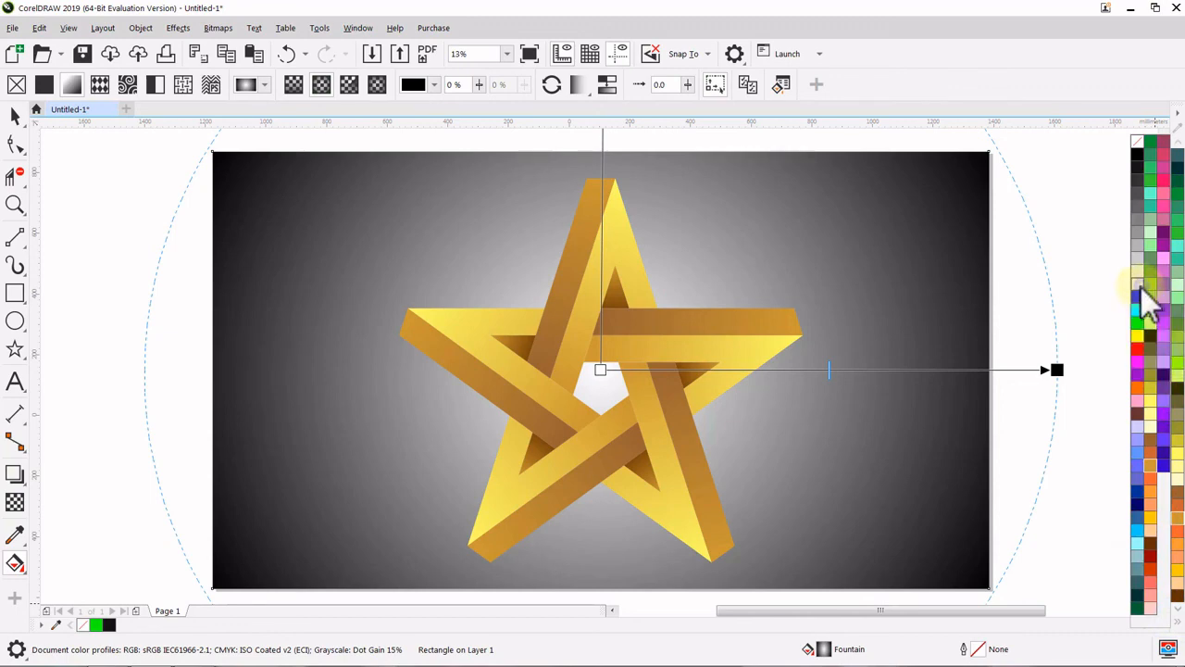
drag(1145, 294, 618, 374)
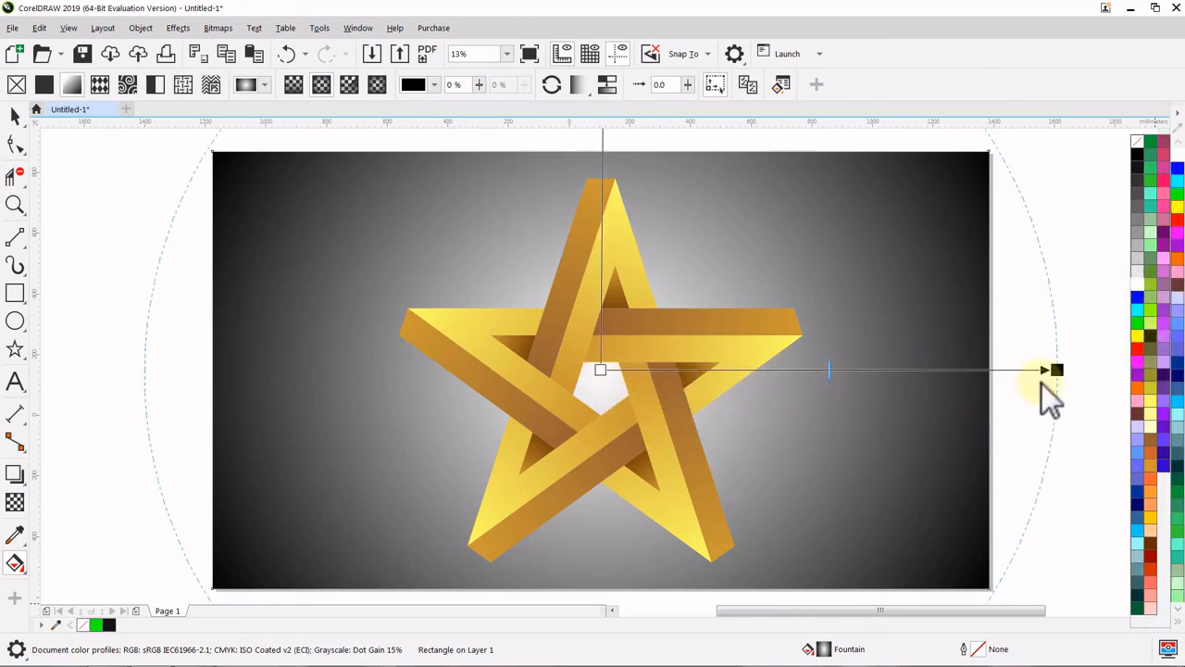
click(1057, 371)
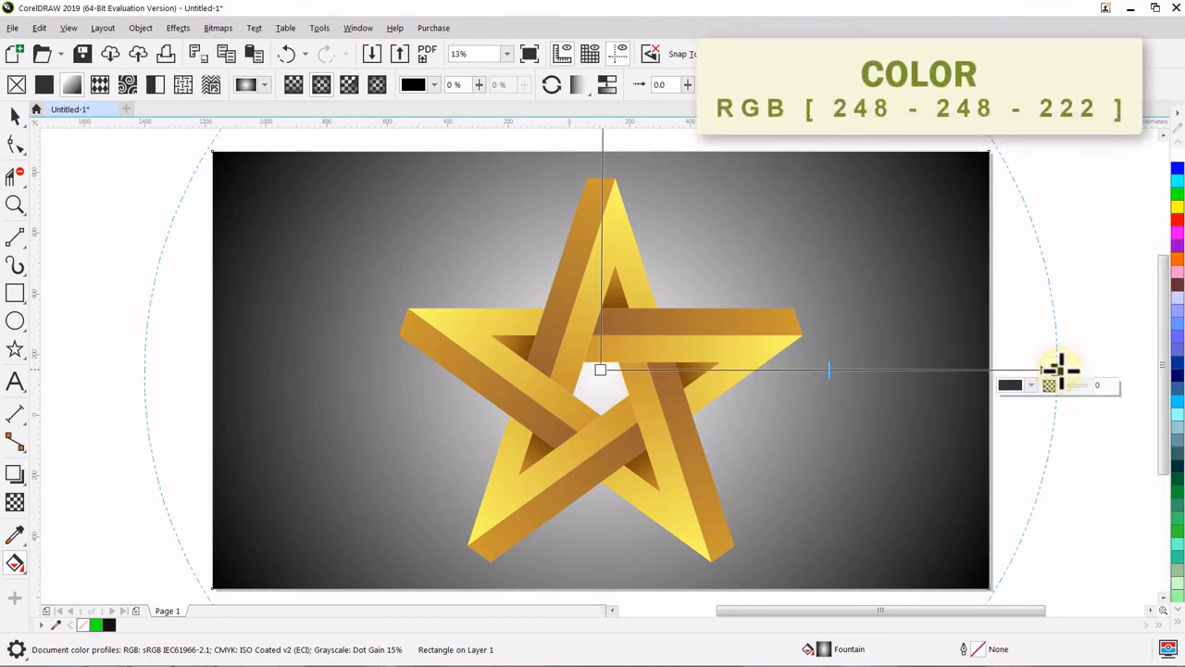
click(1031, 386)
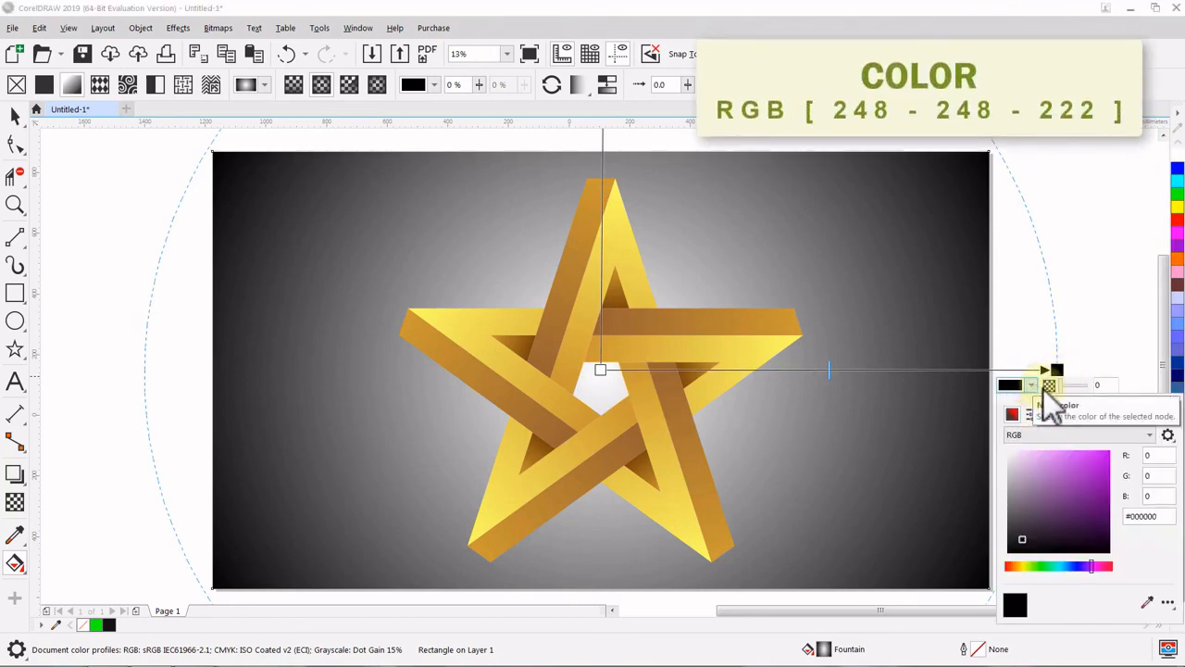
double_click(1163, 456)
text(24)
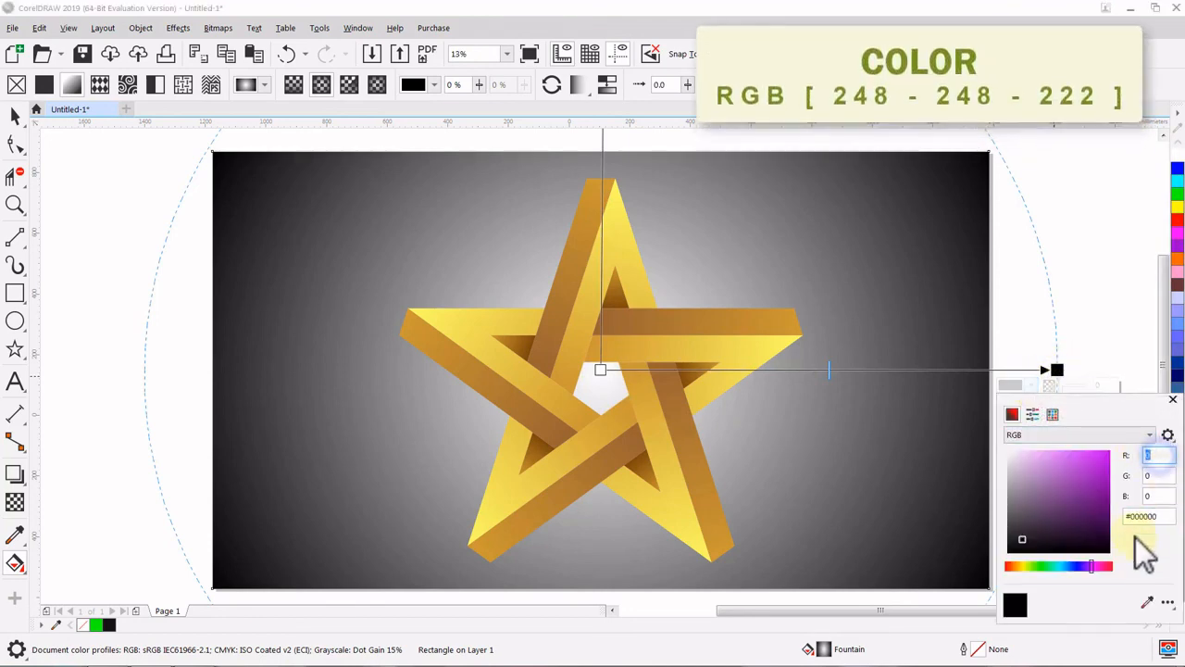
text(8)
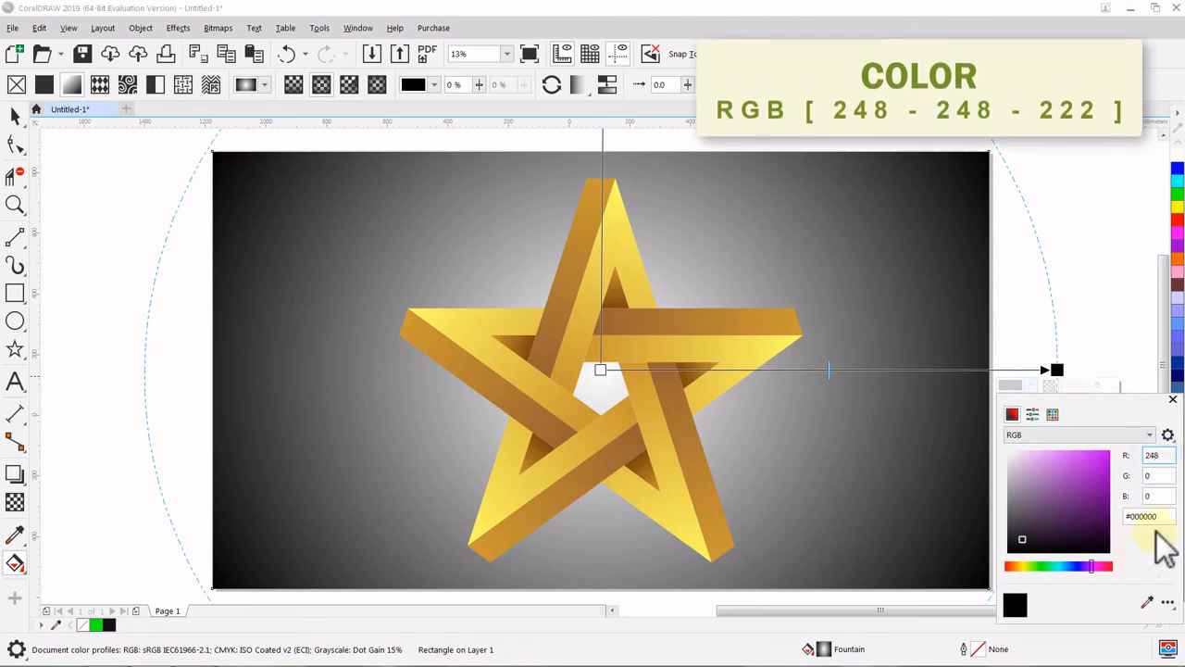
double_click(1165, 476)
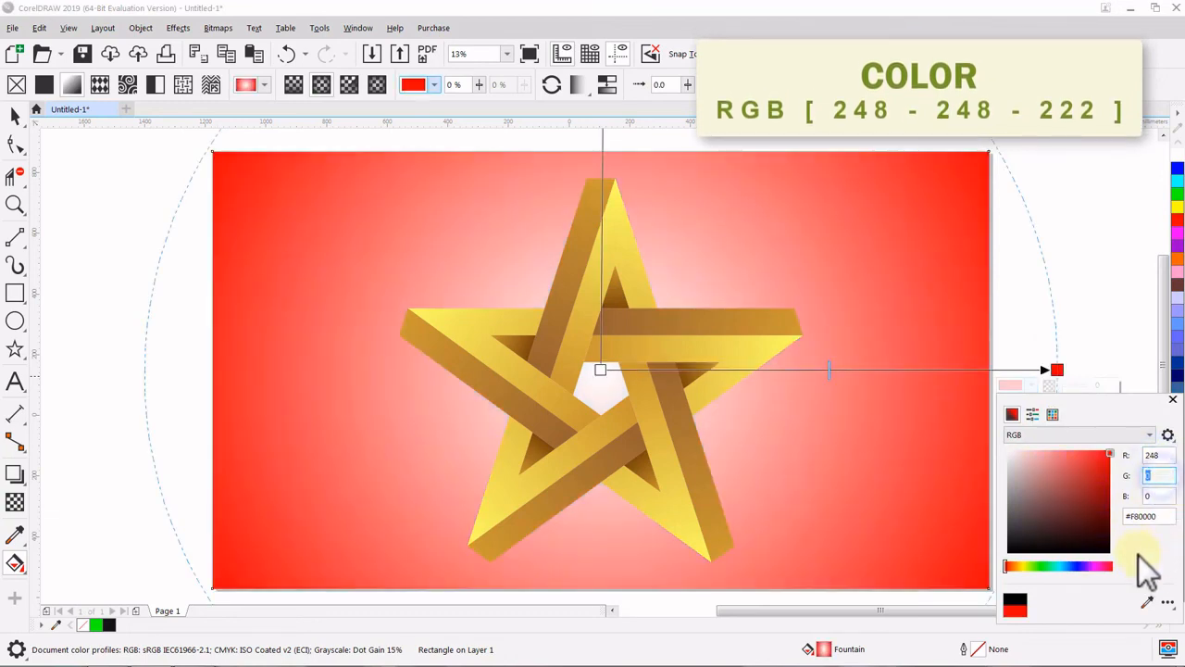
text(248)
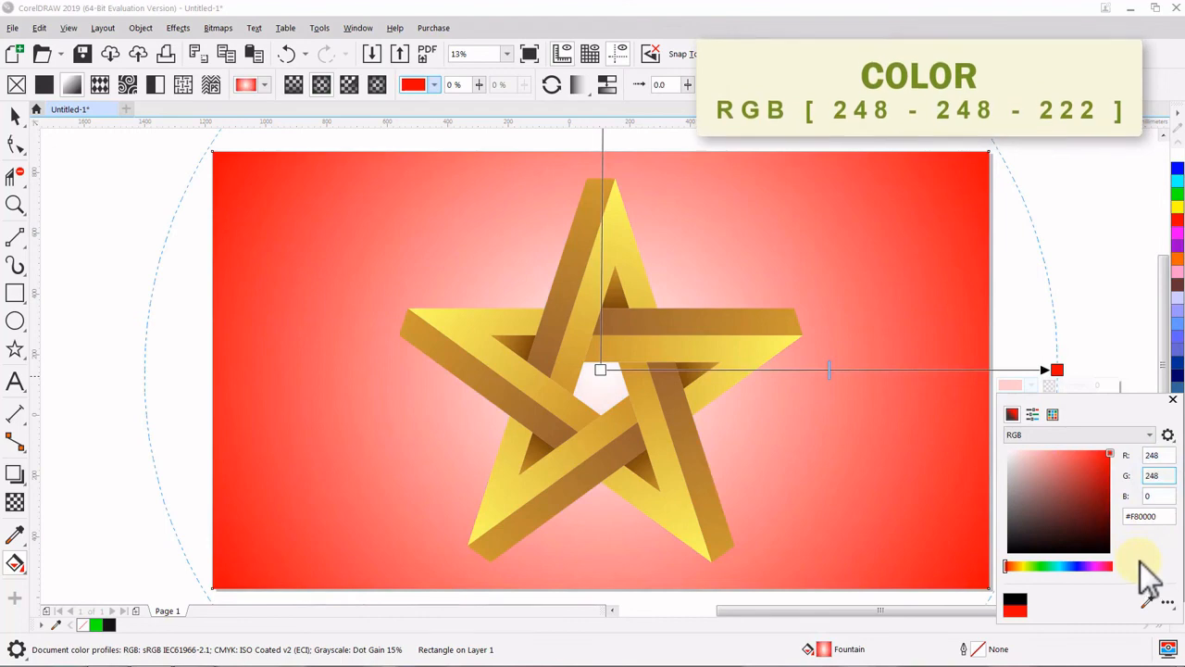
double_click(1165, 496)
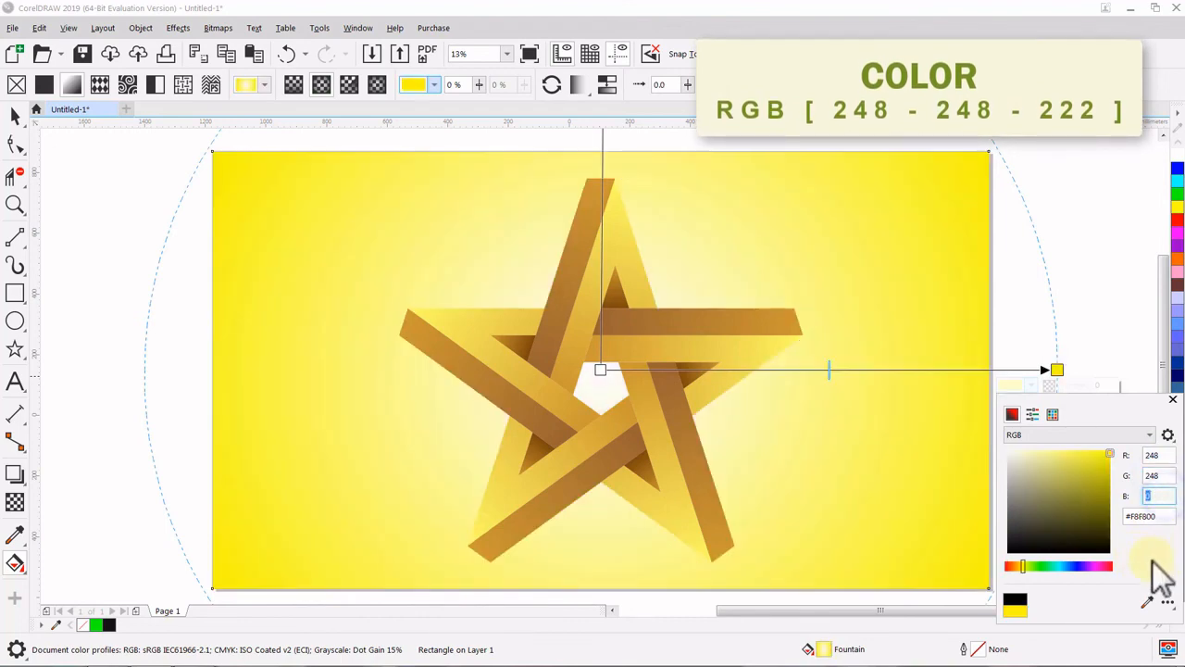
text(222)
key(Return)
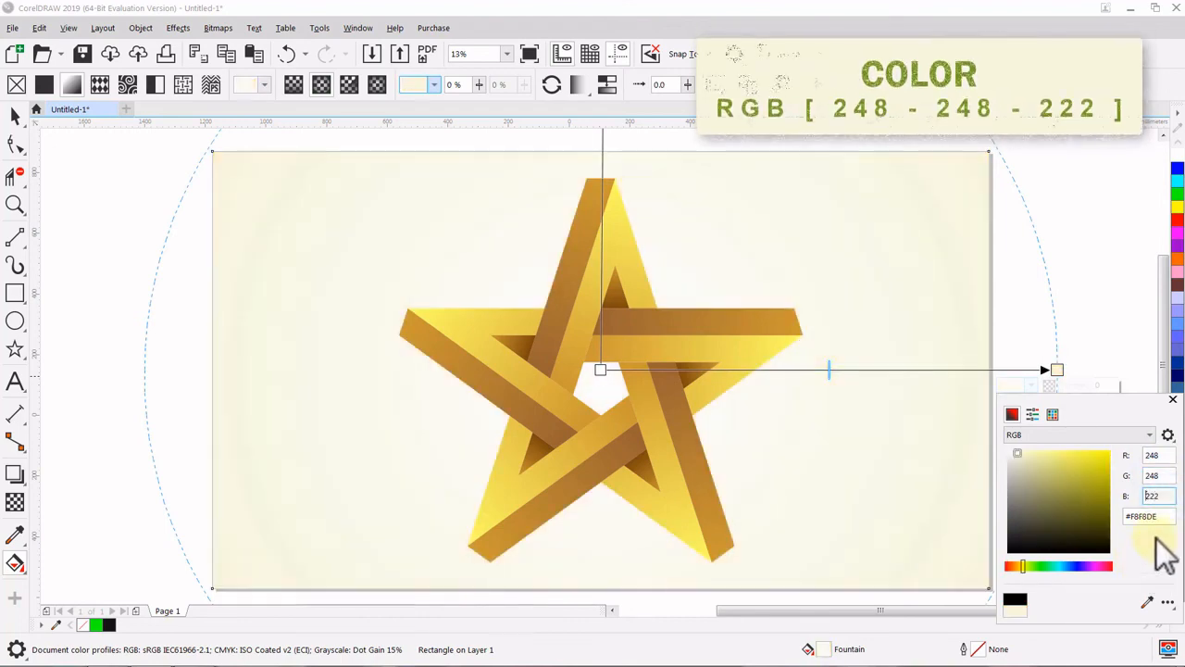
- Shift the background gradient's midpoint outward to the page's side edge and deselect the rectangle
click(1173, 399)
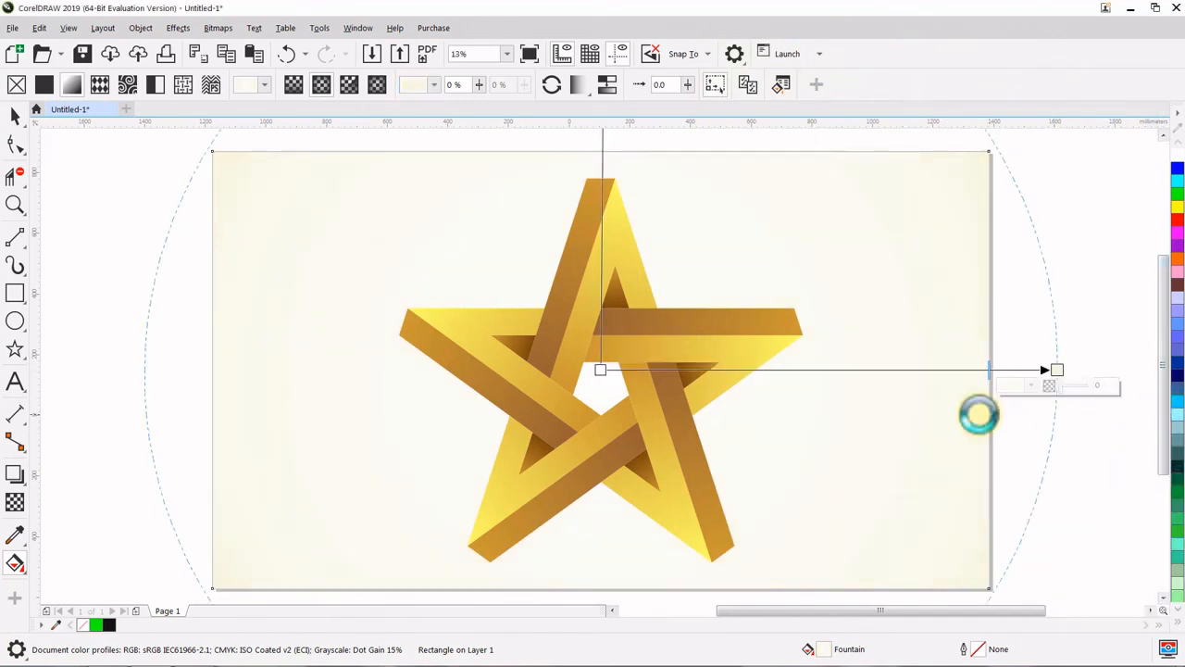
key(space)
click(1049, 394)
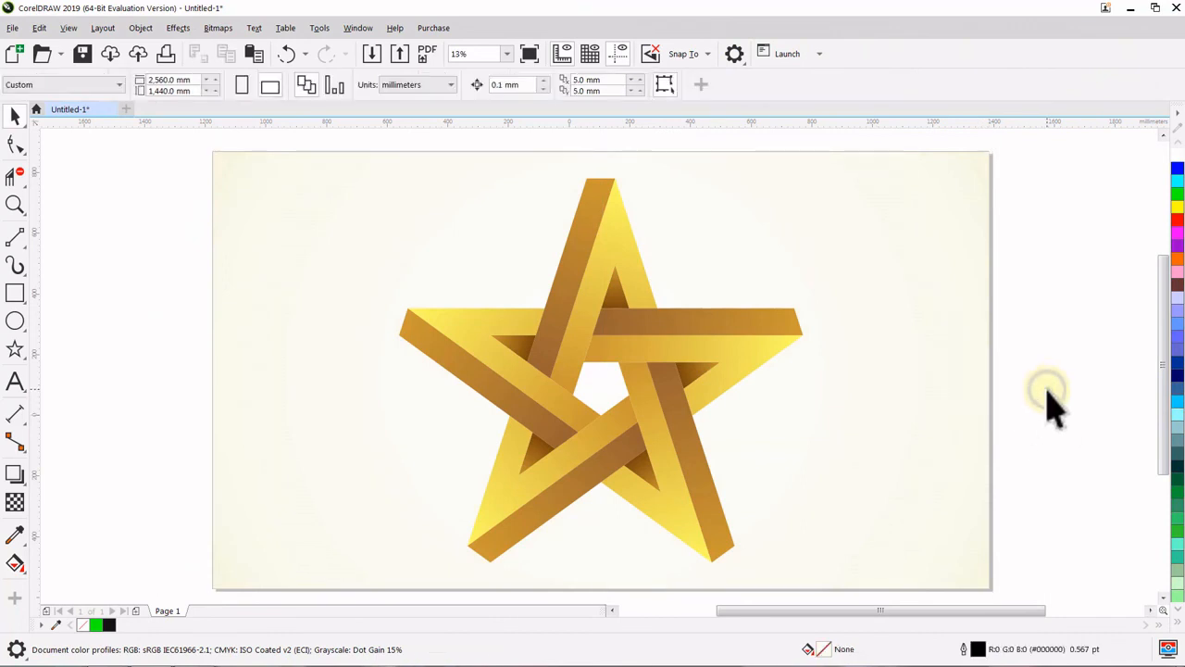
- Group the star and the background rectangle into one object and clear the selection
key(ctrl+a)
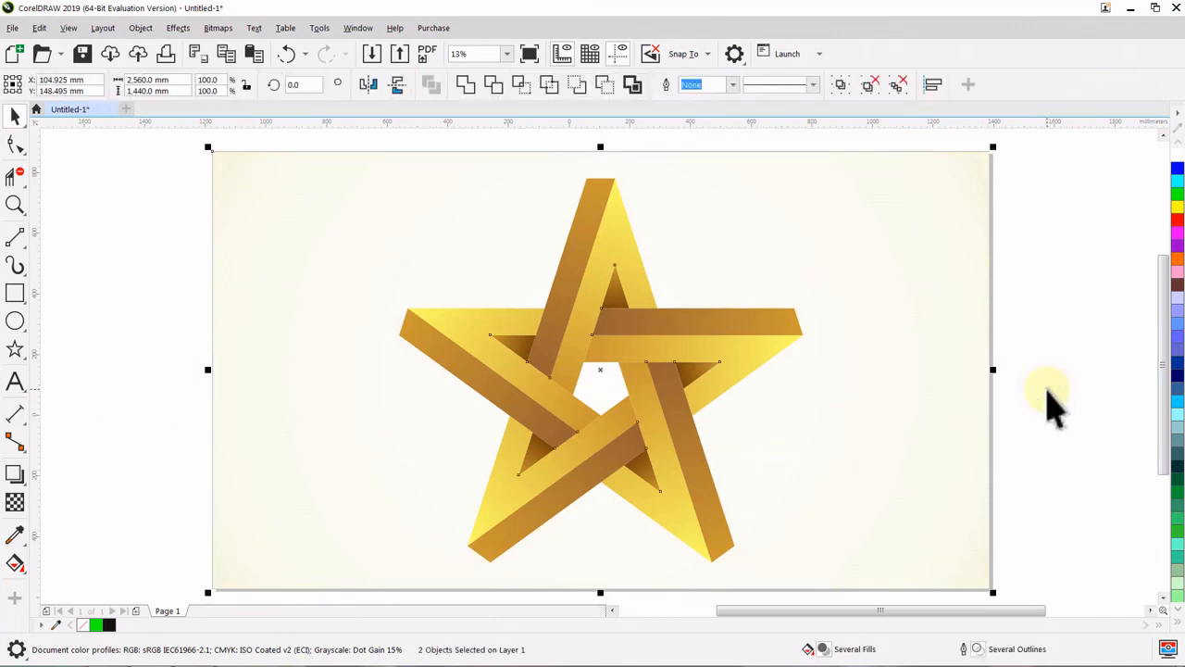
key(ctrl+g)
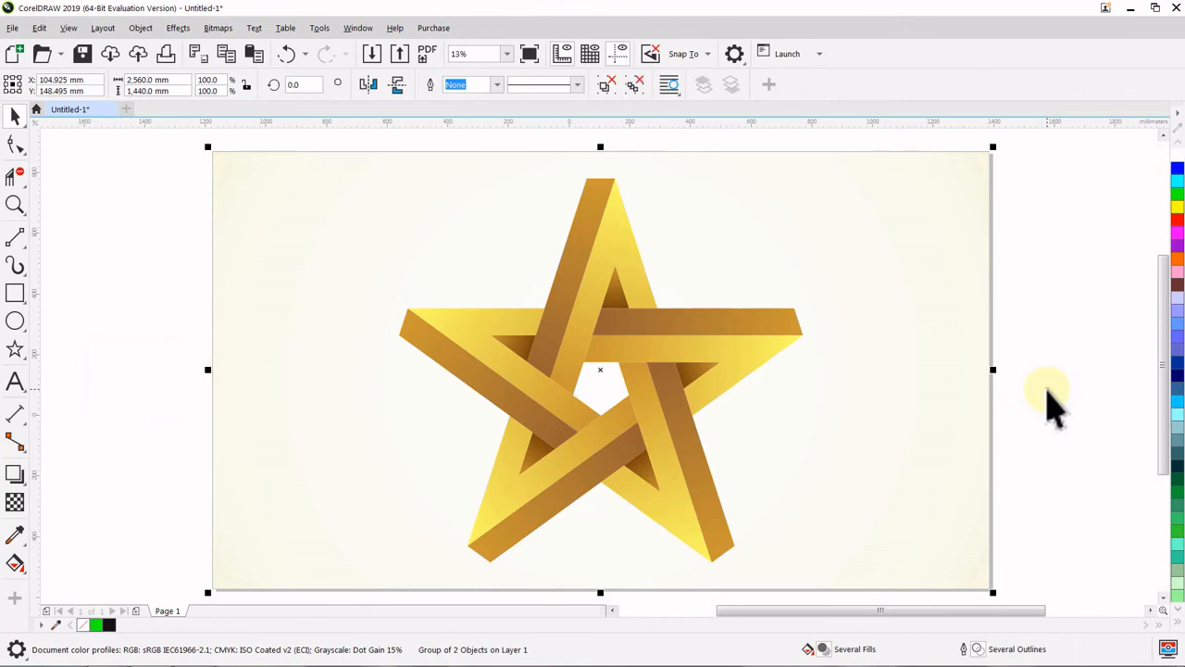
click(1050, 394)
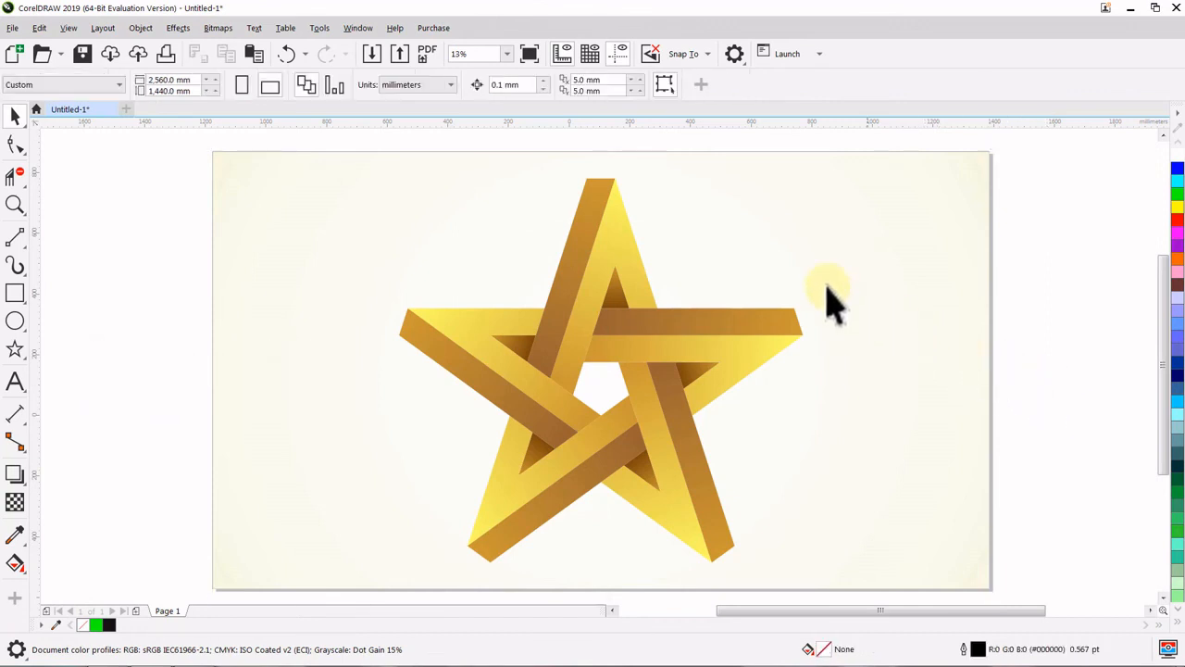